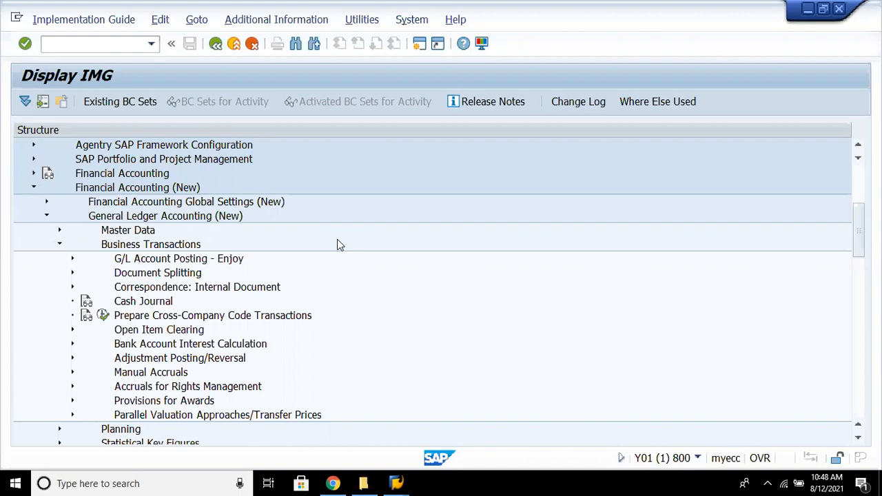
Expand the Open Item Clearing node under the General Ledger Accounting (New) business transactions
click(153, 306)
key(Down)
key(Down)
key(Down)
key(Up)
key(Right)
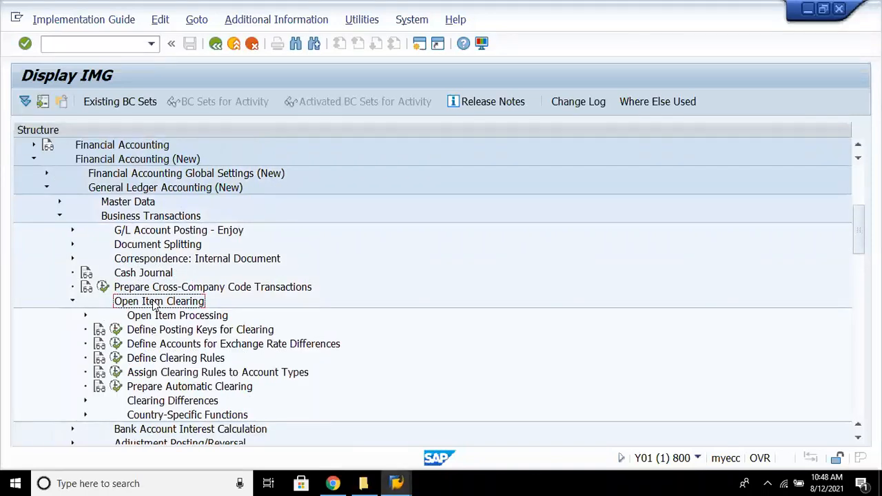
Look through the activities under Open Item Processing and collapse the node again
key(Down)
key(Right)
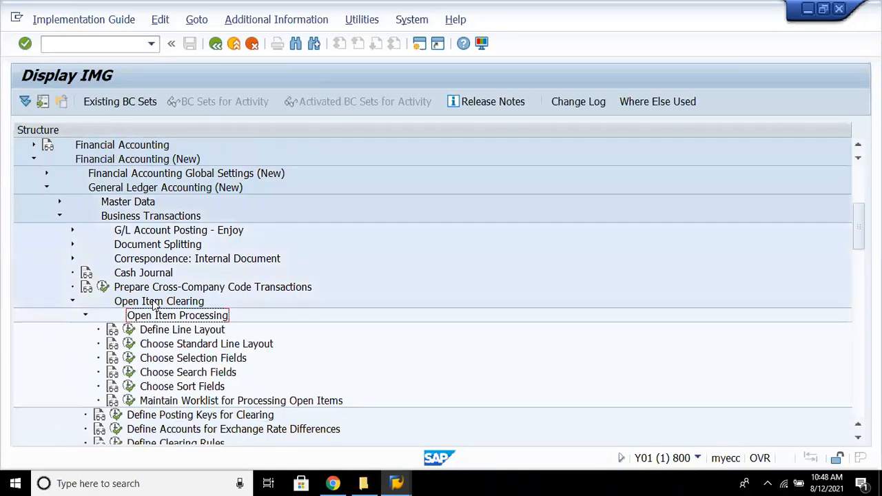
key(Left)
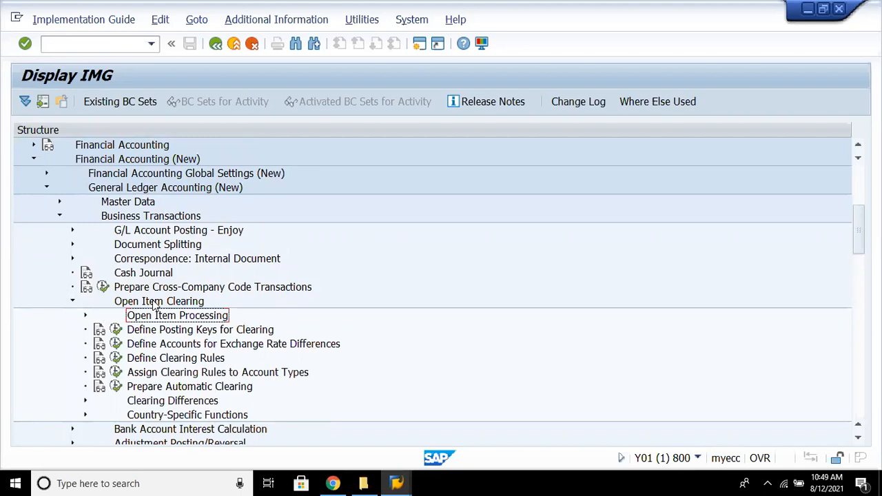
Put the SAP Logon window away, switch to Microsoft Word and create a blank document
key(alt+Tab)
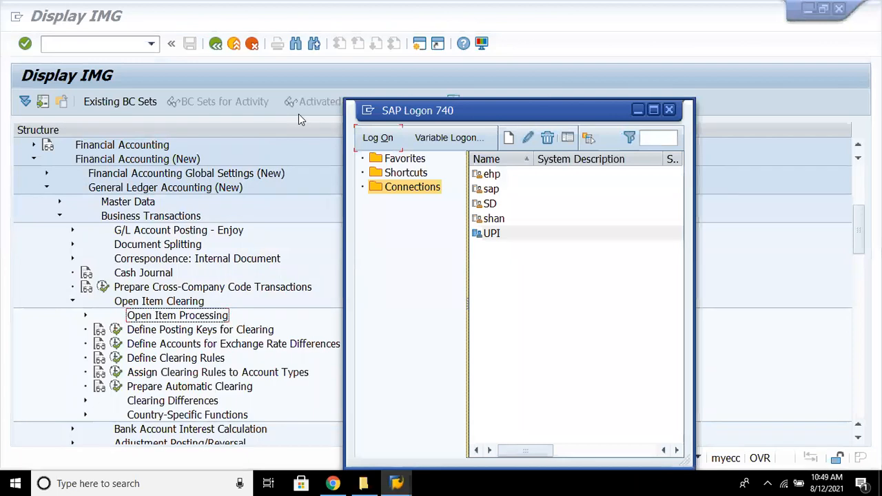
click(633, 108)
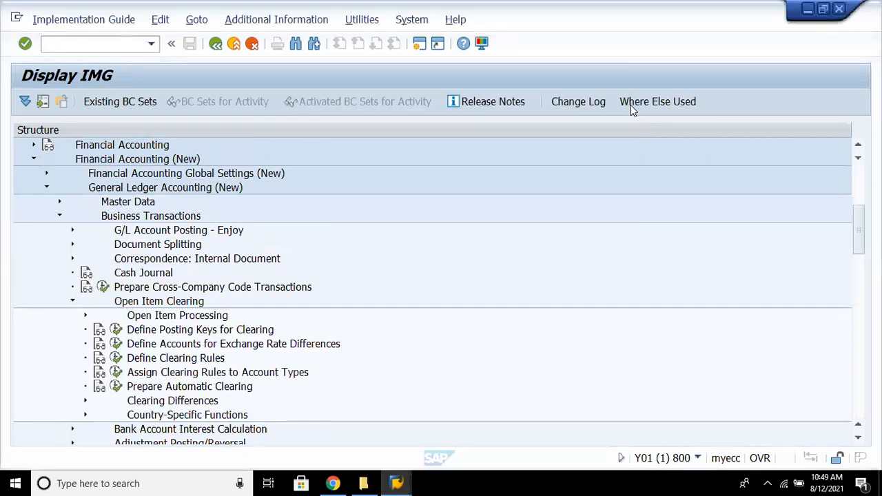
click(164, 483)
text(word)
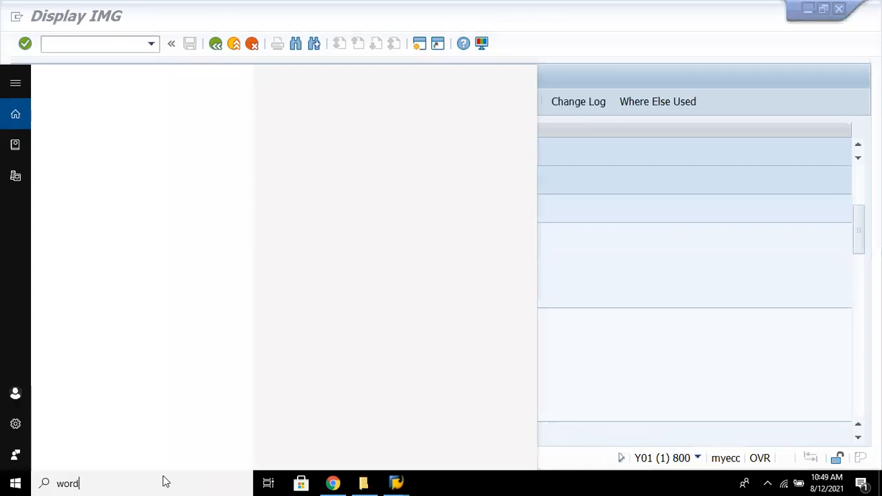
key(Return)
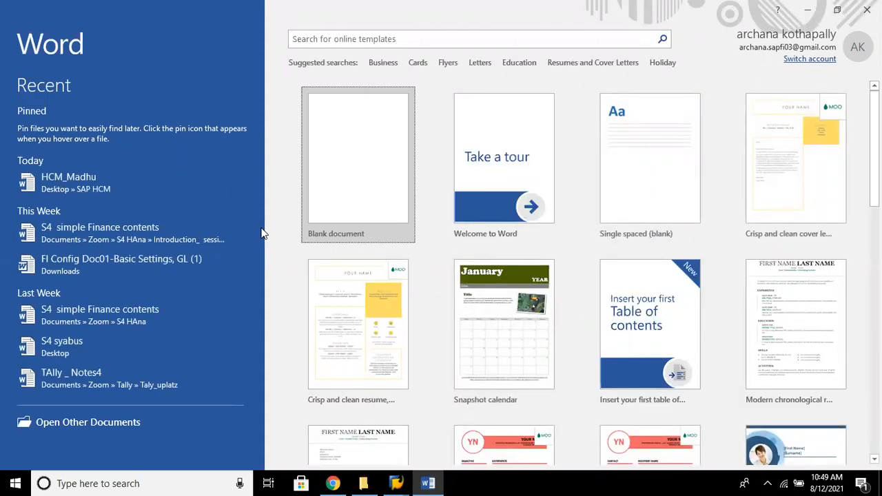
click(341, 138)
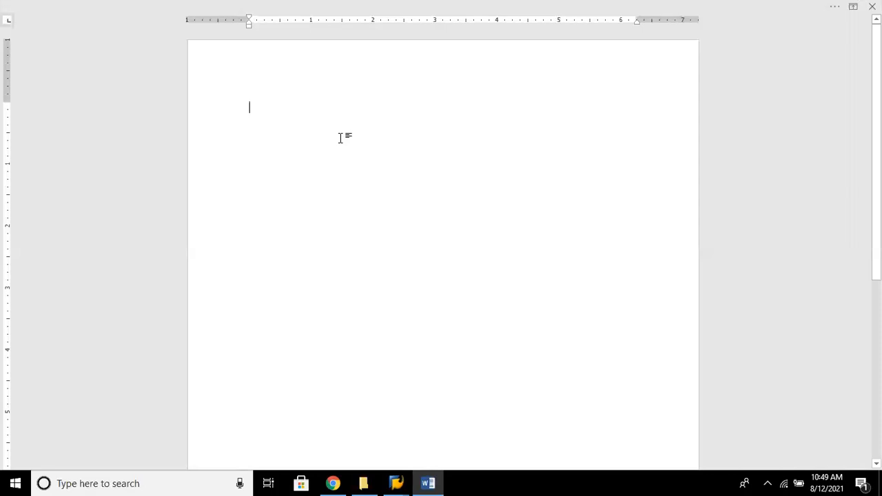
Write the heading "Posting keys:" on the first line and start a new line below it
text(Po)
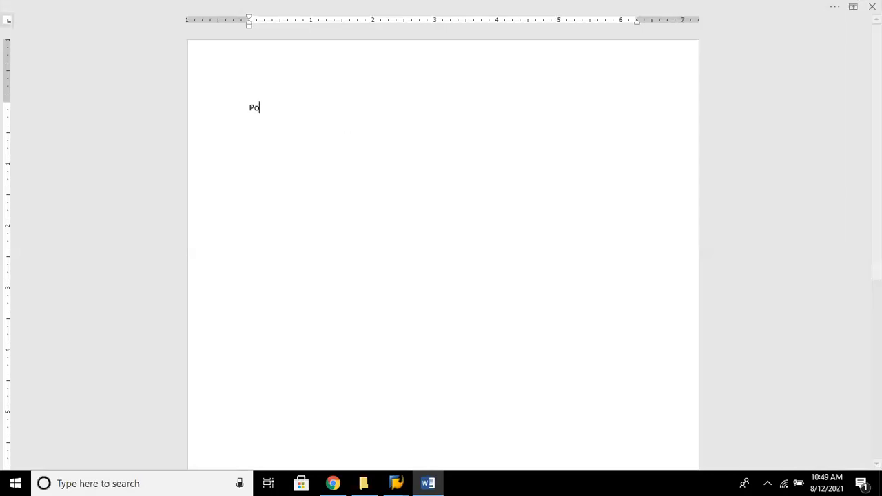
text(sting ke)
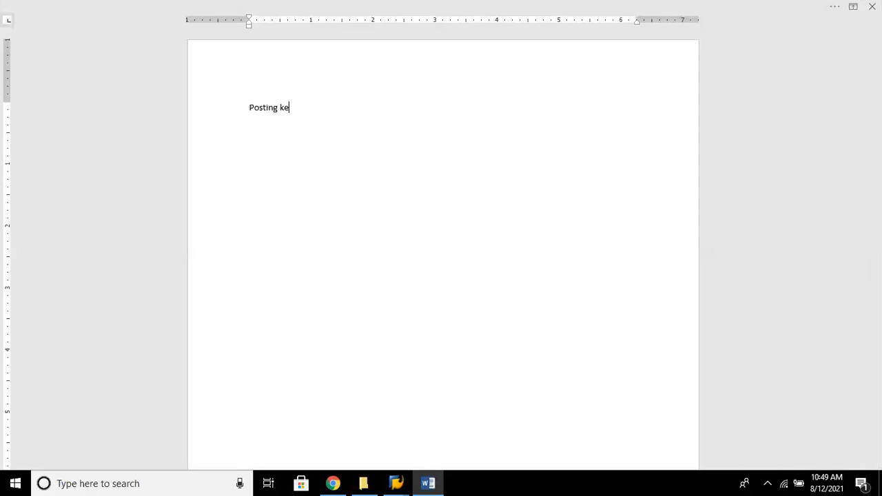
text(ys:)
key(Return)
key(Return)
key(BackSpace)
Make the "Posting keys:" heading and the empty line below it bold and enlarge both to 18 pt
drag(248, 108, 336, 127)
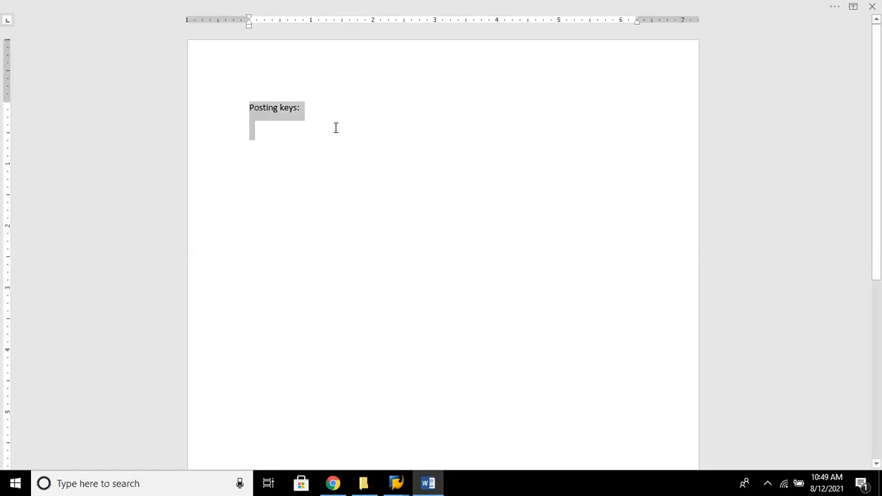
click(343, 106)
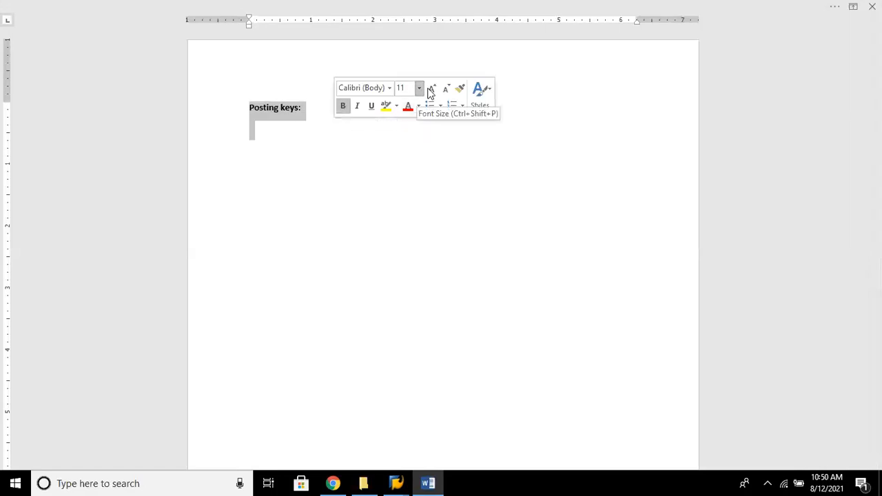
click(432, 88)
click(432, 88)
click(432, 88)
click(329, 174)
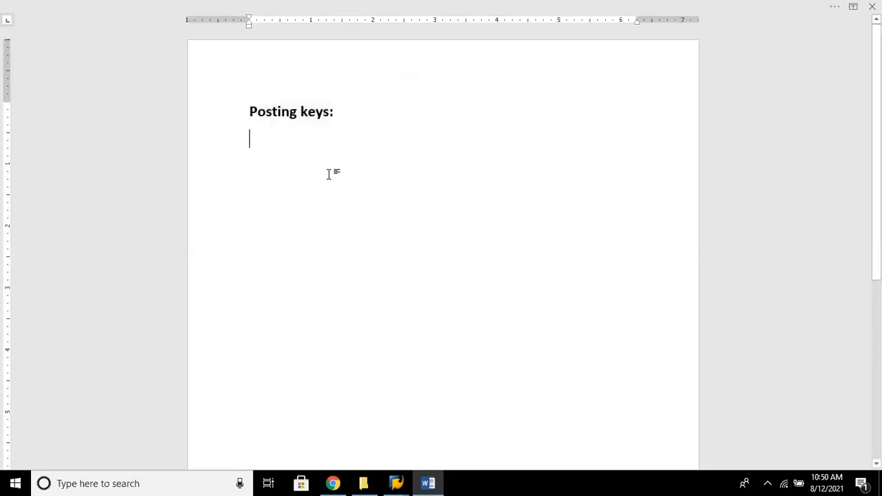
text(The)
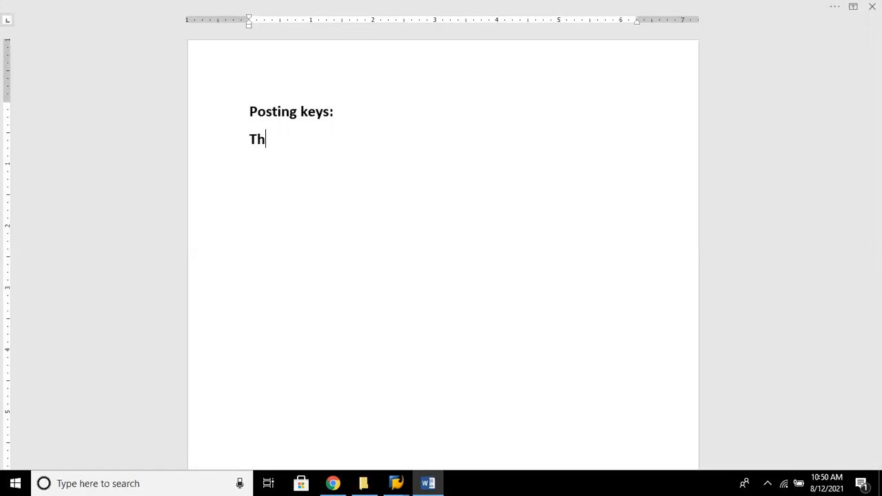
key(BackSpace)
key(BackSpace)
key(BackSpace)
key(BackSpace)
Write the line "SAP standard posting keys for the General ledger:" and start a new line below it
text(SAP stan)
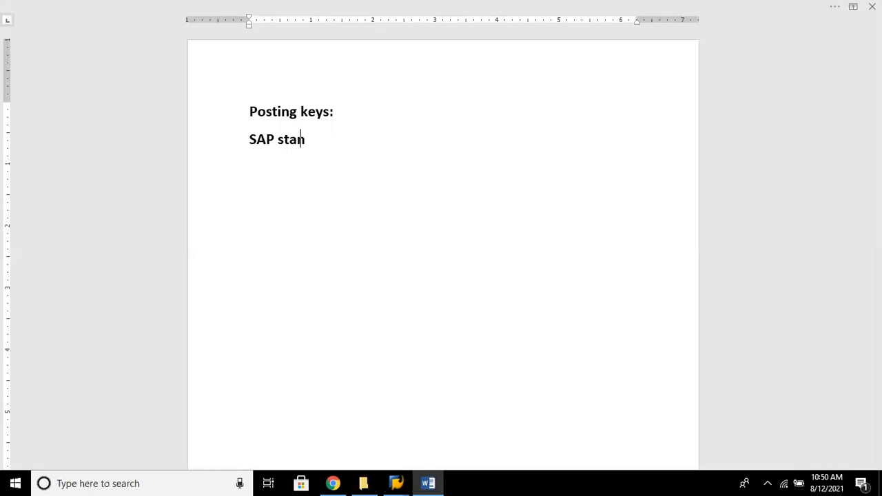
text(dard postin)
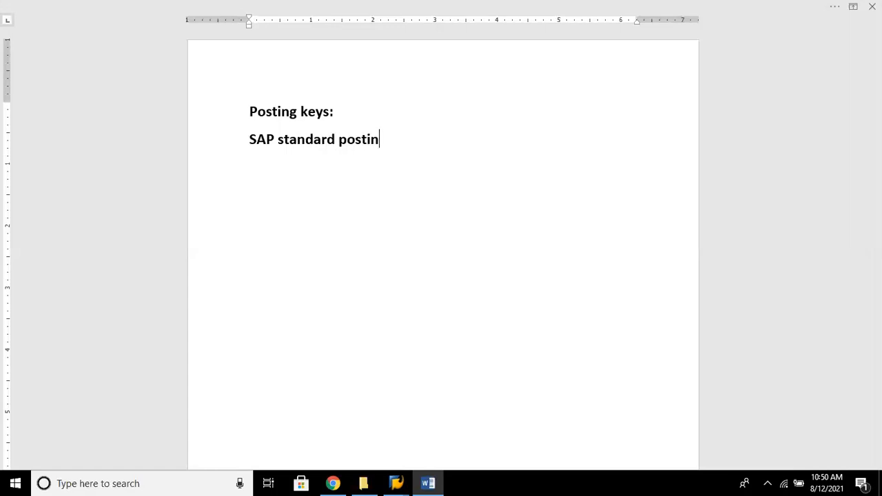
text(g keys for )
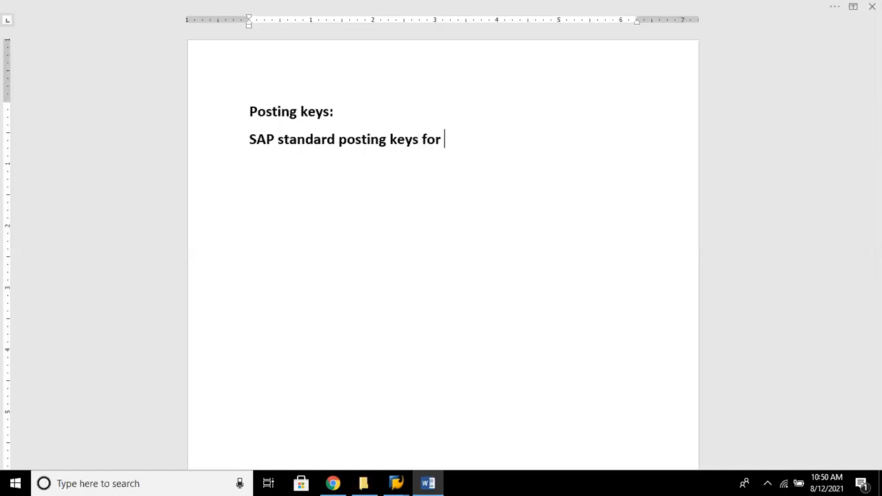
text(the General)
key(BackSpace)
key(BackSpace)
text(ral led)
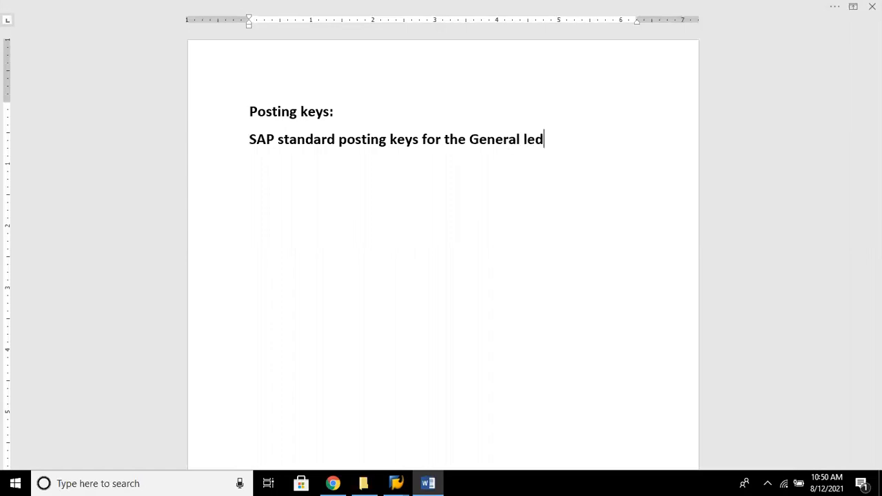
text(ger:)
key(Return)
key(Return)
key(BackSpace)
Add the lines "Debit = 40" and "Credit = 50" under the General ledger heading, followed by a blank line
text(Debit = 40)
key(Return)
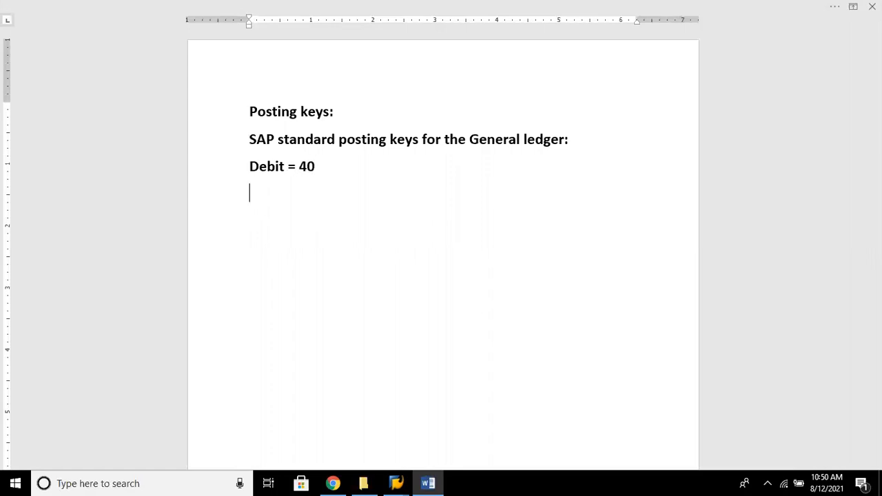
text(Credit = 50)
key(Return)
key(Return)
Start the next section with a copy of "SAP standard posting keys for the" taken from the General ledger heading
text(SAP s)
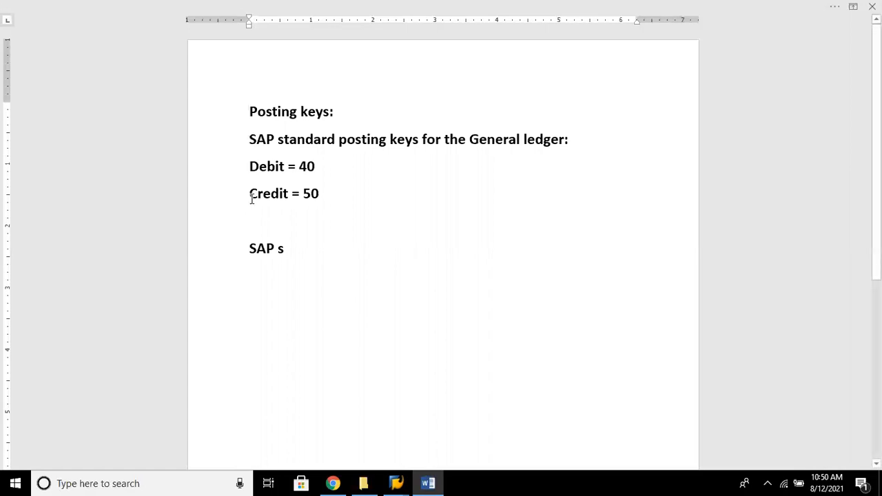
drag(278, 138, 462, 148)
key(ctrl+c)
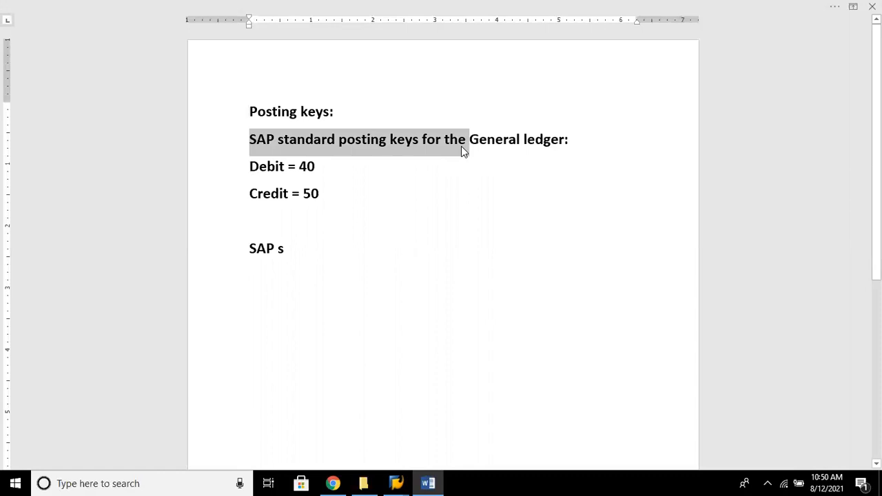
click(250, 249)
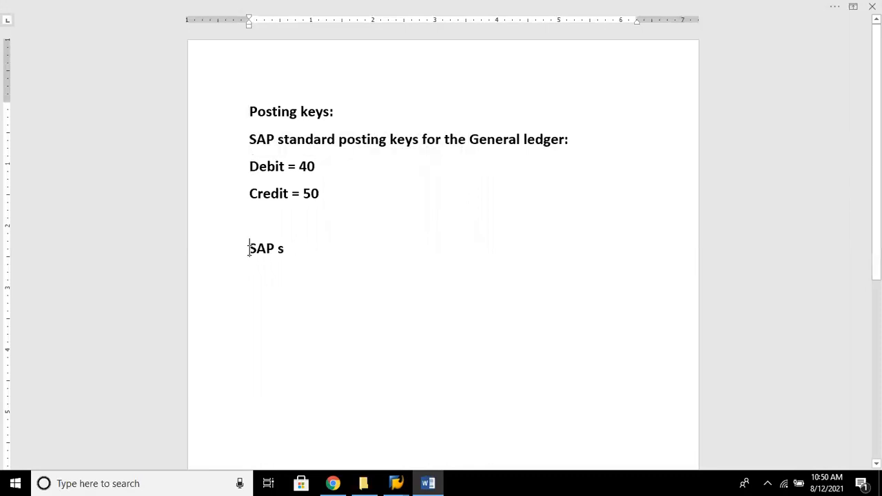
key(ctrl+v)
click(536, 248)
key(BackSpace)
key(BackSpace)
key(BackSpace)
key(BackSpace)
key(BackSpace)
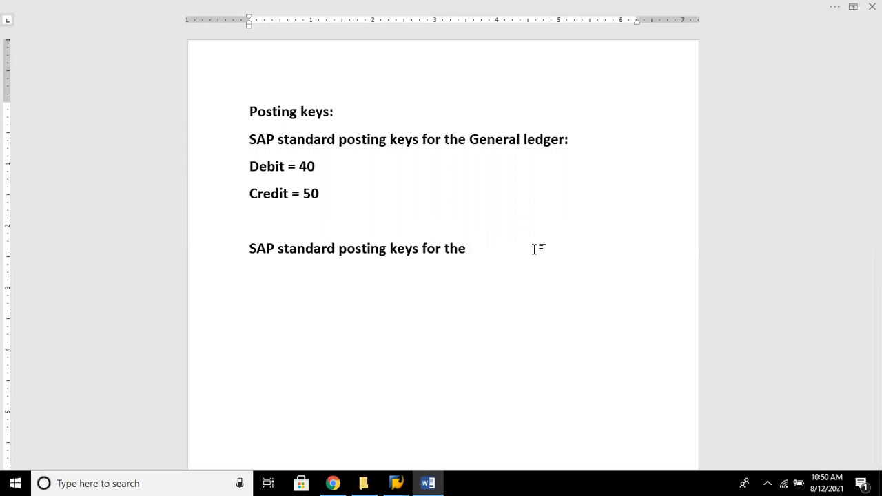
Complete the second section heading with "Vendor invoiced:" and start a new line below it
text(Ven)
text(t)
key(BackSpace)
text(dor invoiced:)
key(Return)
Add the lines "Debit = 31" and "Credit = 40" under the vendor heading
text(Debit )
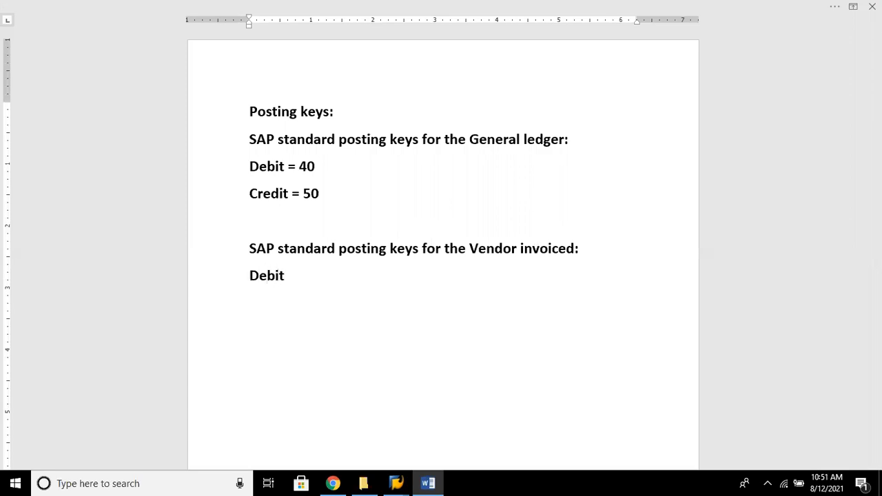
text(= 31)
key(Return)
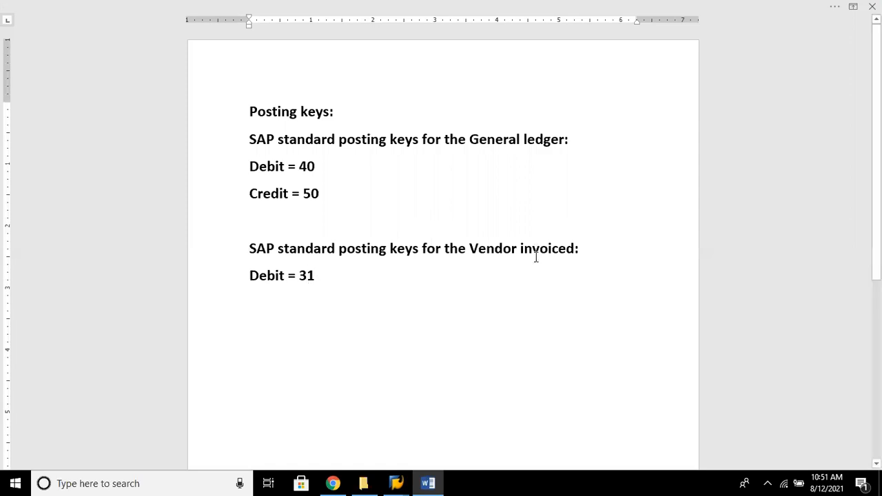
text(credi)
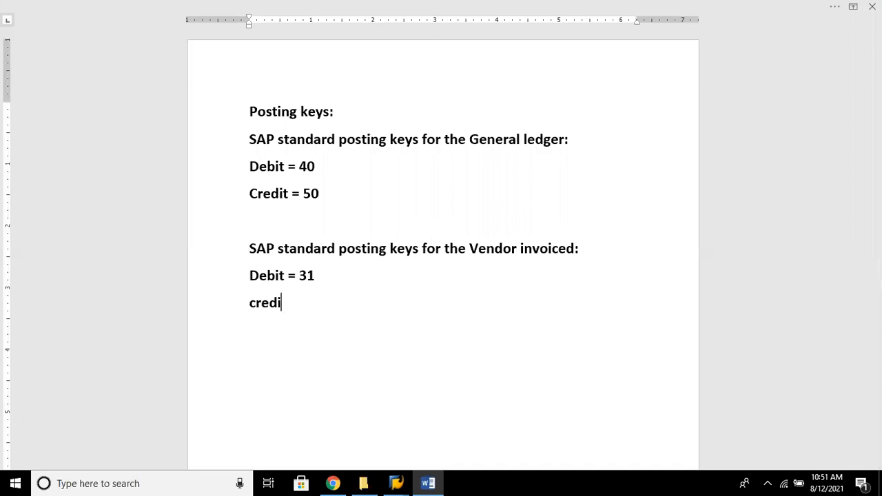
text(t = 40)
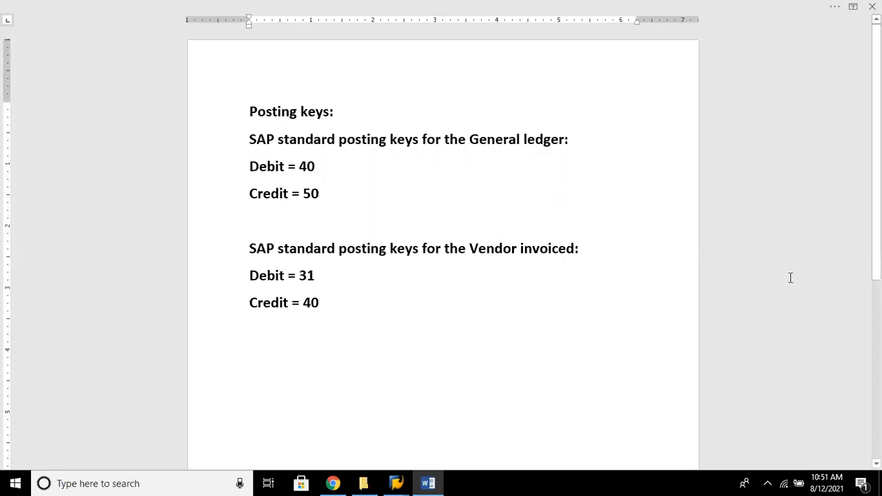
Correct "invoiced" to "invoice" in the vendor heading and add an empty line after its credit entry
click(573, 250)
key(BackSpace)
click(410, 295)
key(Return)
text(SAp)
key(BackSpace)
key(BackSpace)
key(BackSpace)
key(BackSpace)
Copy "SAP standard posting keys for the" from the vendor heading to a new line below the vendor section
drag(250, 249, 571, 253)
key(Left)
shift+click(468, 245)
key(ctrl+c)
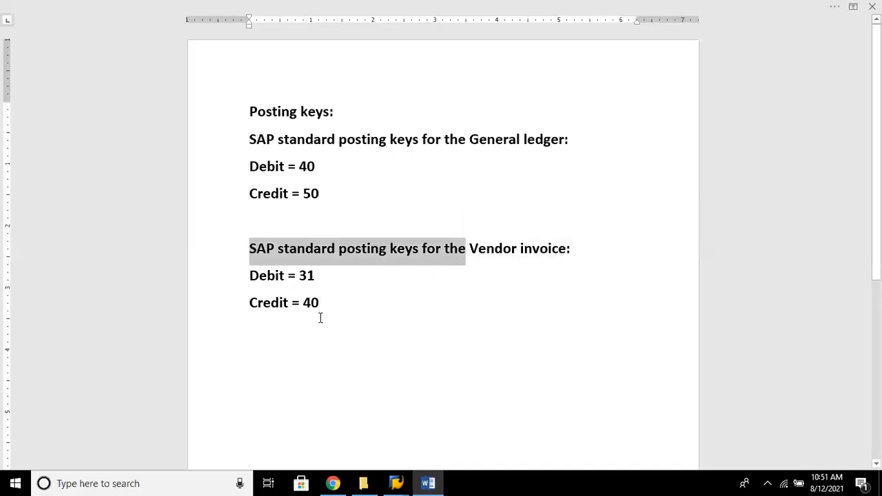
click(250, 355)
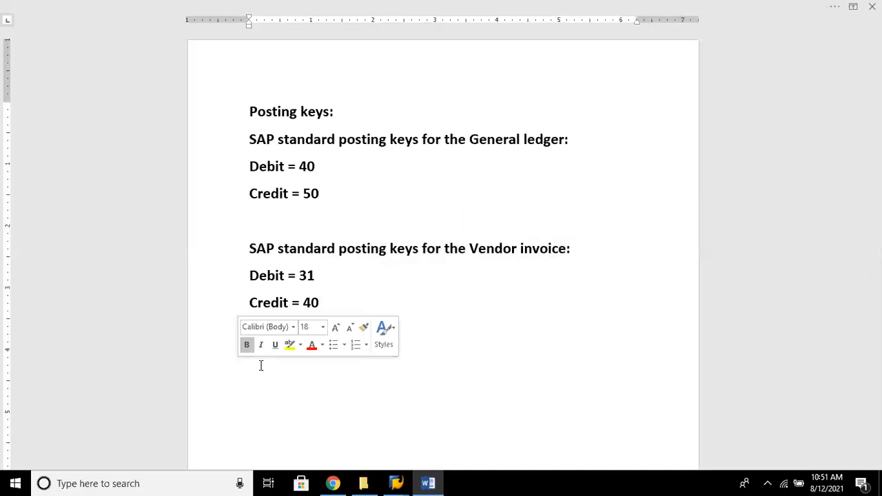
key(Return)
key(ctrl+v)
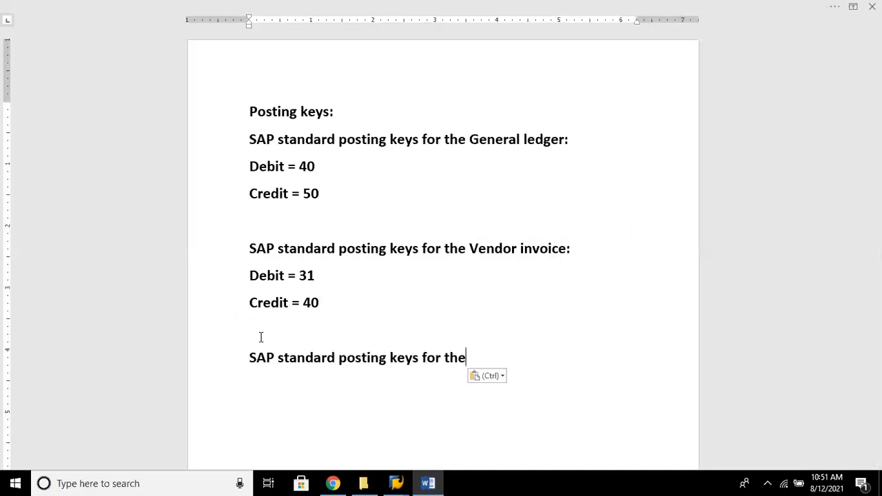
Complete the third section heading with "Customer invoice:" and start a new line below it
text(Cust)
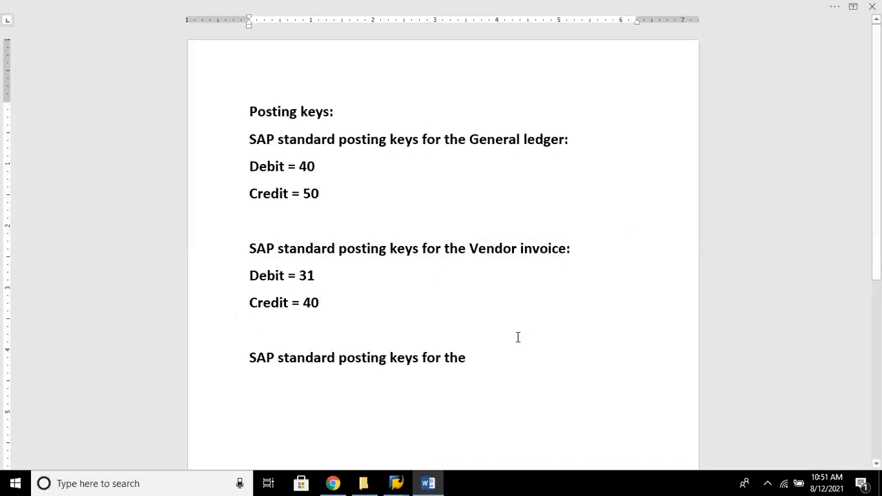
text(omder)
key(BackSpace)
key(BackSpace)
key(BackSpace)
key(BackSpace)
text(er )
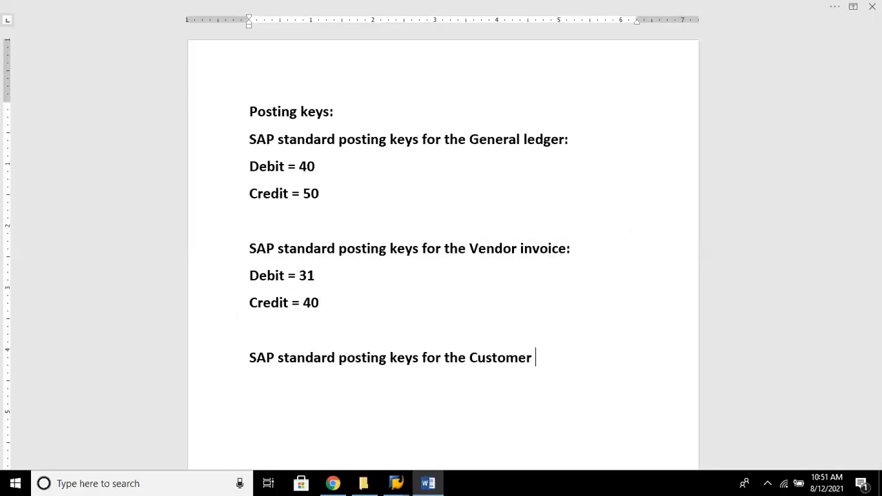
text(invoice:)
key(Return)
key(Tab)
key(Tab)
Add the lines "Debit = 01" and "Credit = 50" under the Customer invoice heading and start a new line
text(Debit = 01)
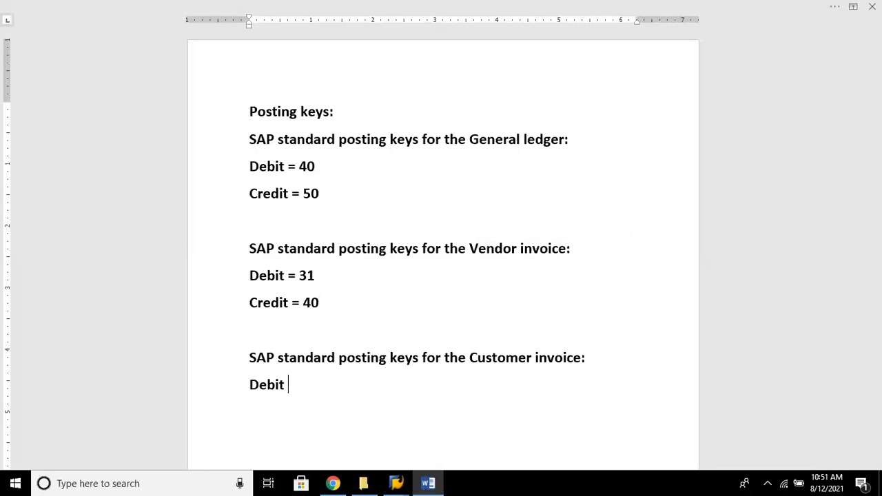
key(Return)
text(credit = )
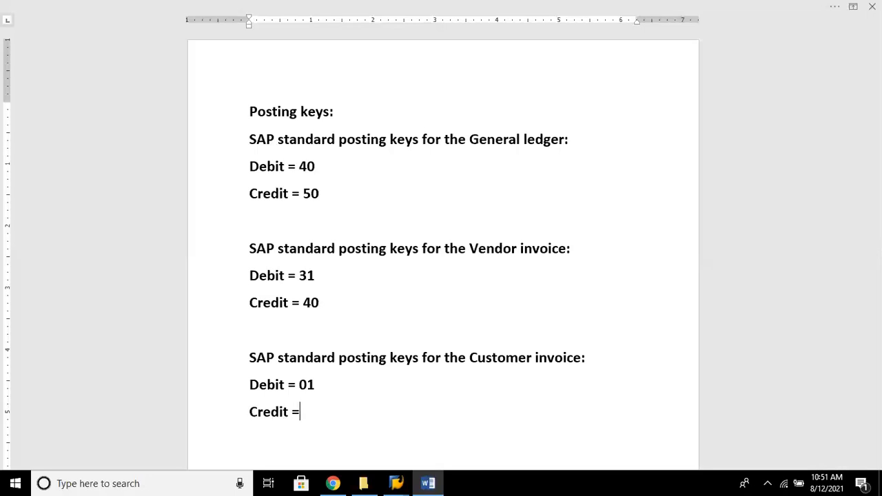
text(50)
key(Return)
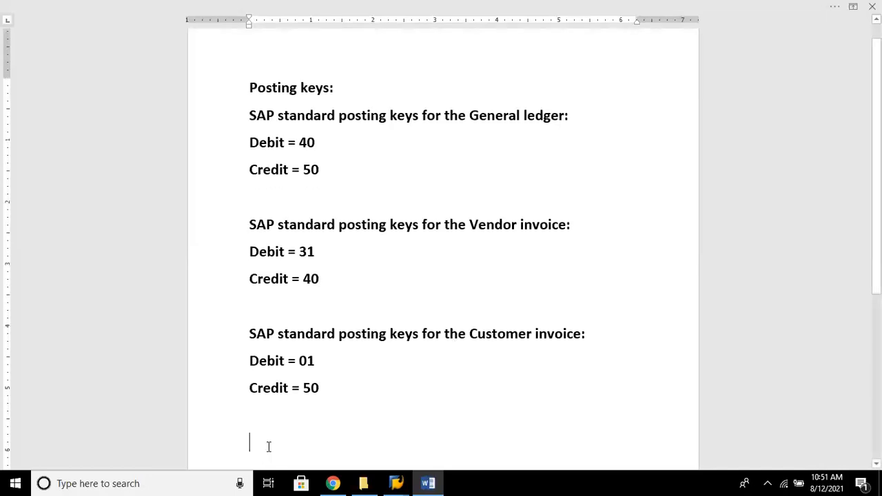
Copy "SAP standard posting keys for the" from the Customer invoice heading to a new line below the customer section
drag(250, 333, 474, 338)
key(ctrl+c)
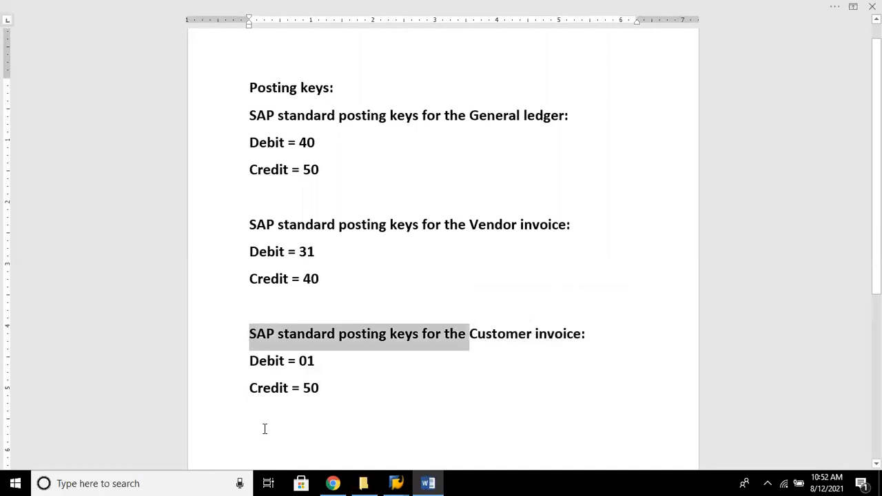
click(266, 429)
key(Return)
key(ctrl+v)
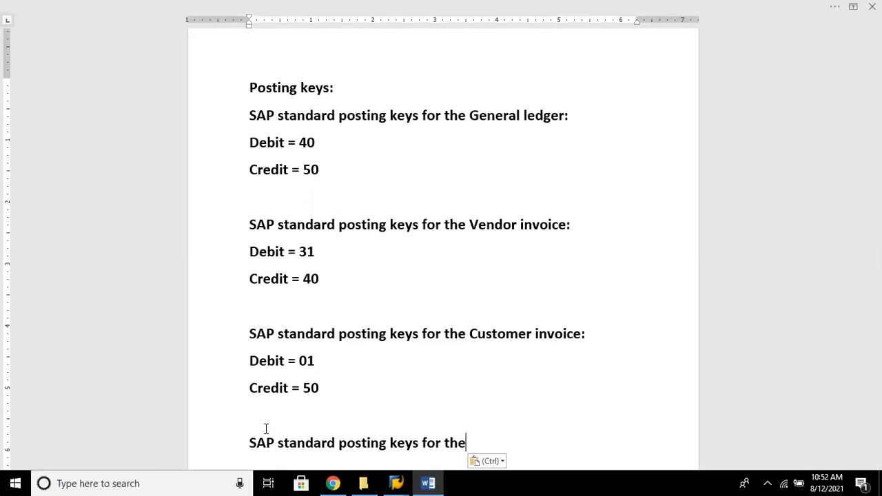
Complete the fourth section heading with "Asset postings:" and start a new line below it
text(A)
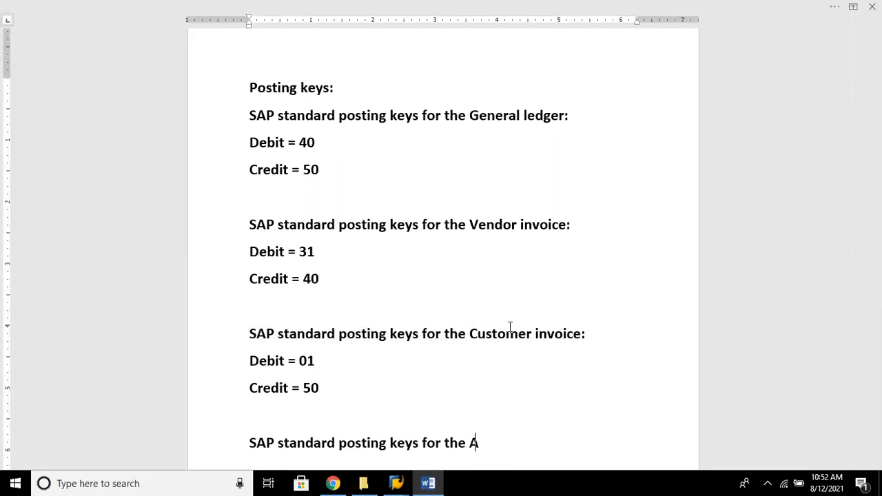
text(sset pos)
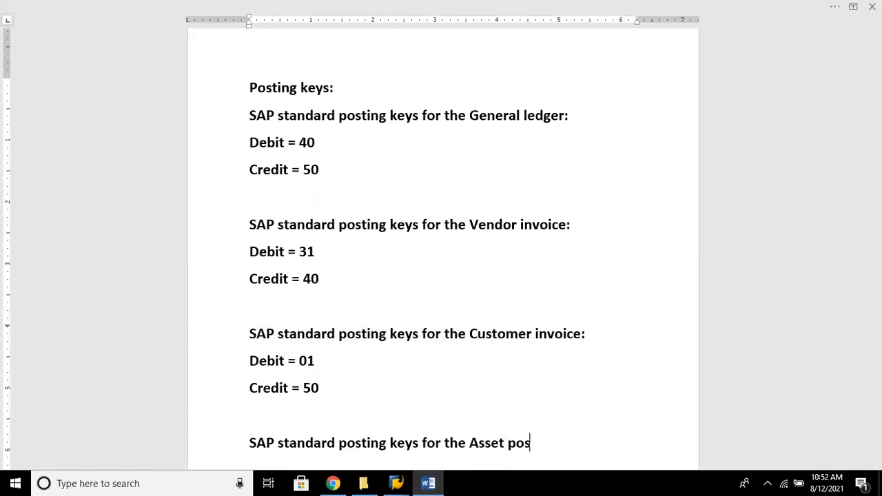
text(tin)
key(BackSpace)
key(BackSpace)
text(o)
key(BackSpace)
text(ings:)
key(Return)
Add the lines "Debit = 31" and "Credit = 70" under the Asset postings heading and start a new line
text(De)
key(BackSpace)
text(b)
key(BackSpace)
text(ebit =)
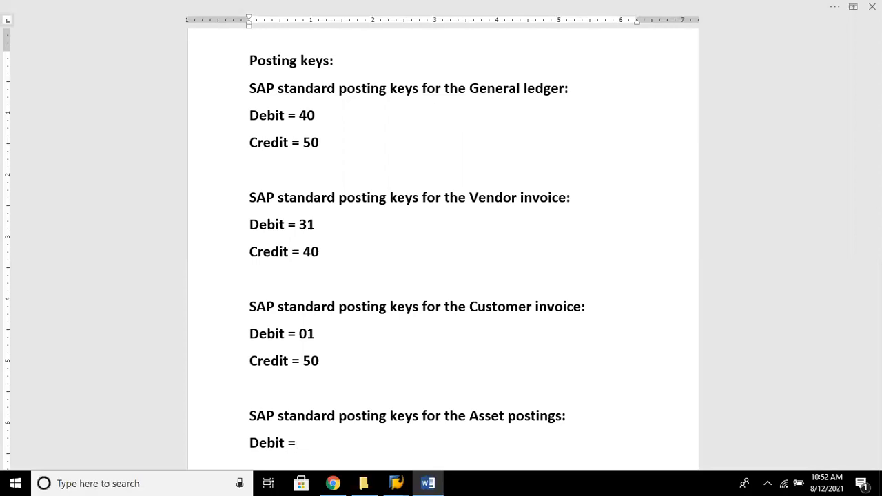
text( 31)
key(Return)
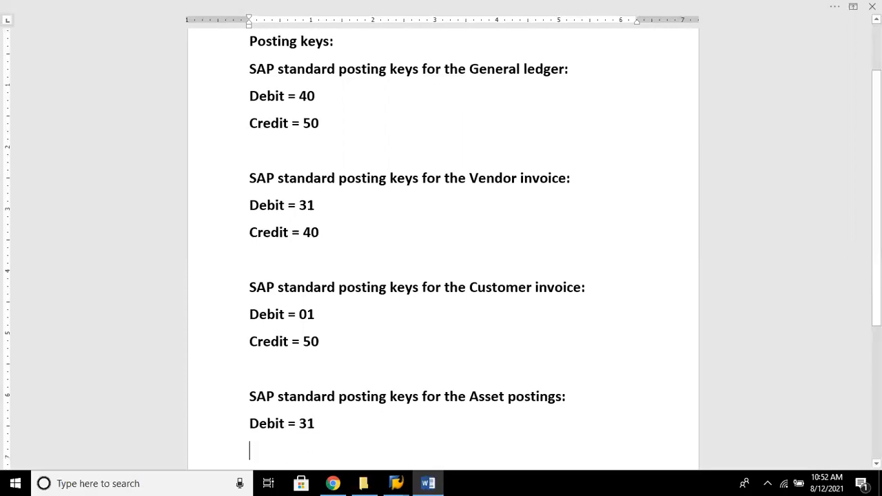
text(cre)
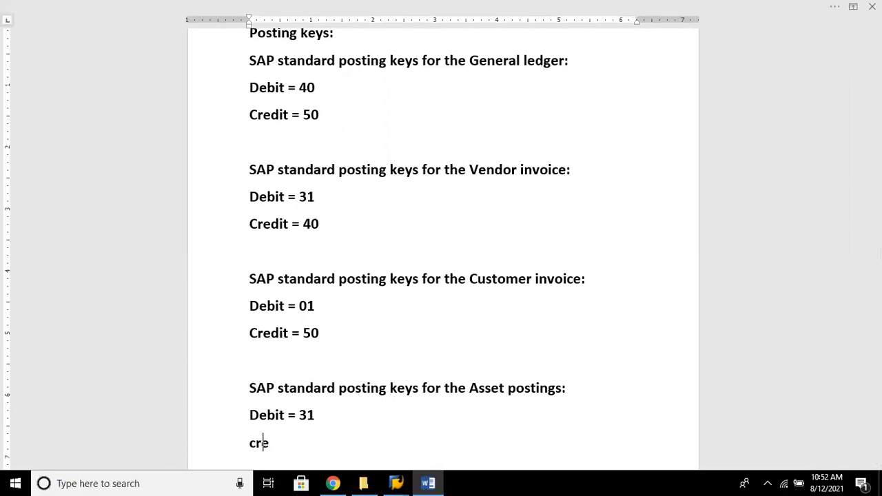
text(dit = 70)
key(Return)
key(Return)
key(Return)
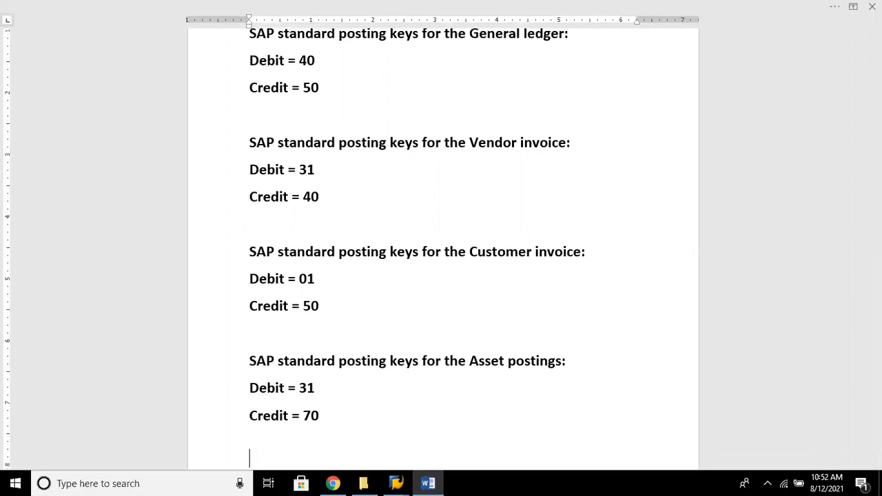
key(BackSpace)
key(BackSpace)
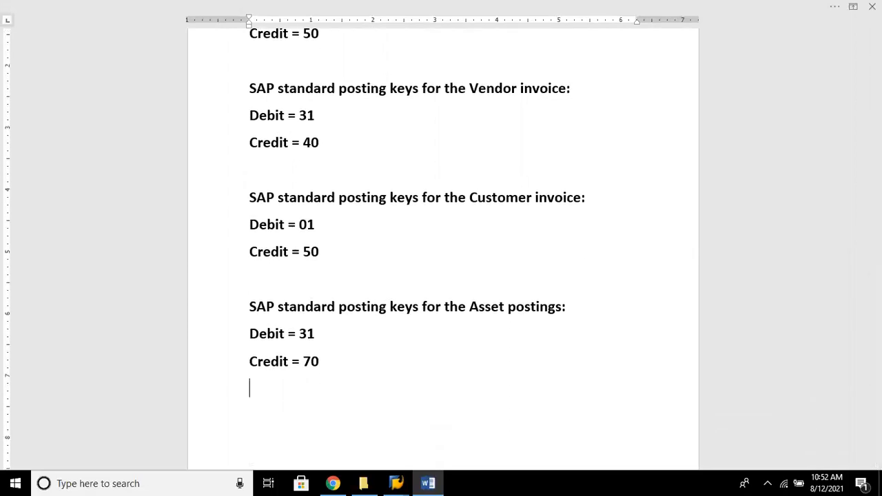
Add the heading "Asset clearance / disposal" after an empty line below the asset postings and start a new line
key(Return)
text(Asset )
text(clearnac)
text( / d)
text(isposa;)
key(BackSpace)
text(l)
key(Return)
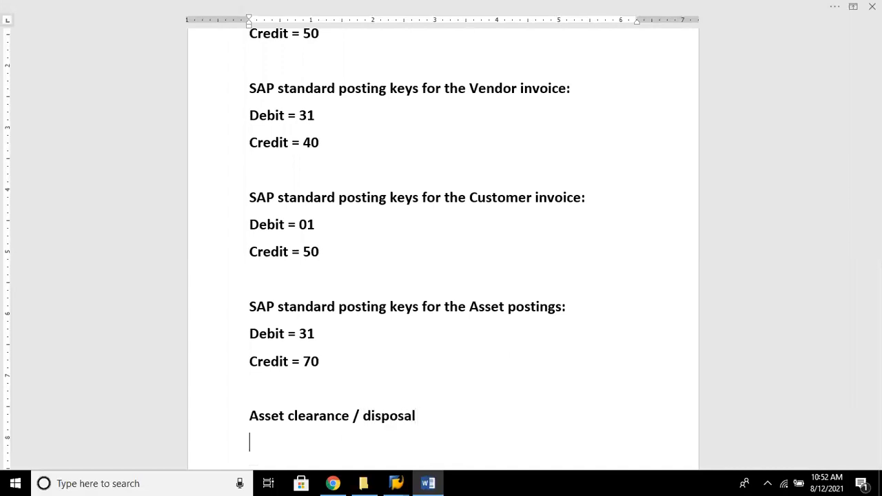
Add the lines "Debit = 01" and "Credit = 75" under the Asset clearance / disposal heading
text(Debit = 01)
key(Return)
text(credit = 75)
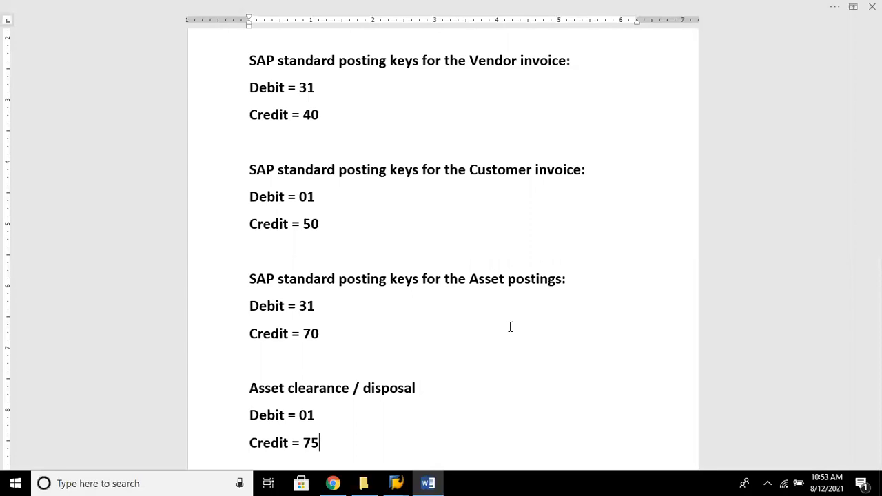
Switch to SAP, try to open Define Posting Keys for Clearing, decline the detailed error description and return to Word
key(alt+Tab)
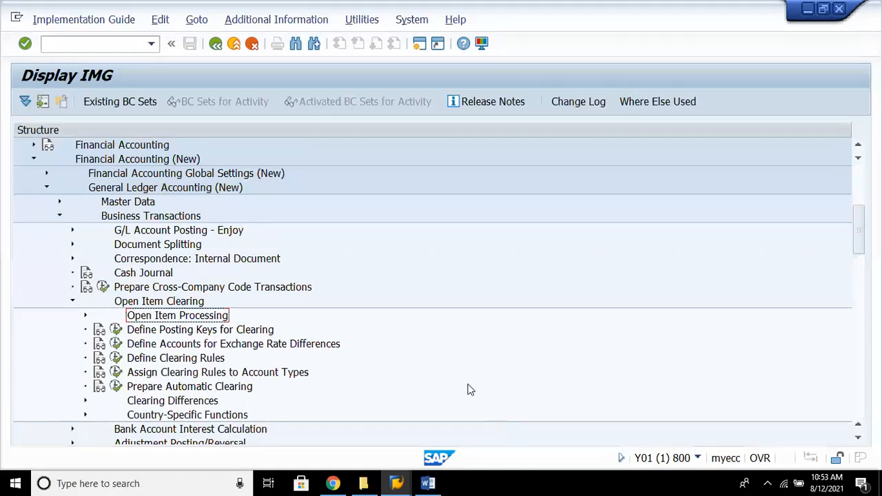
click(117, 331)
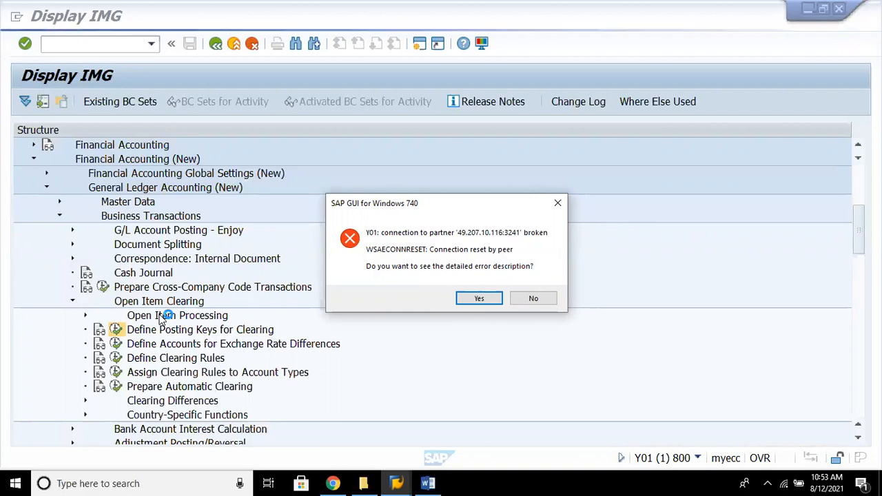
click(534, 299)
key(alt+Tab)
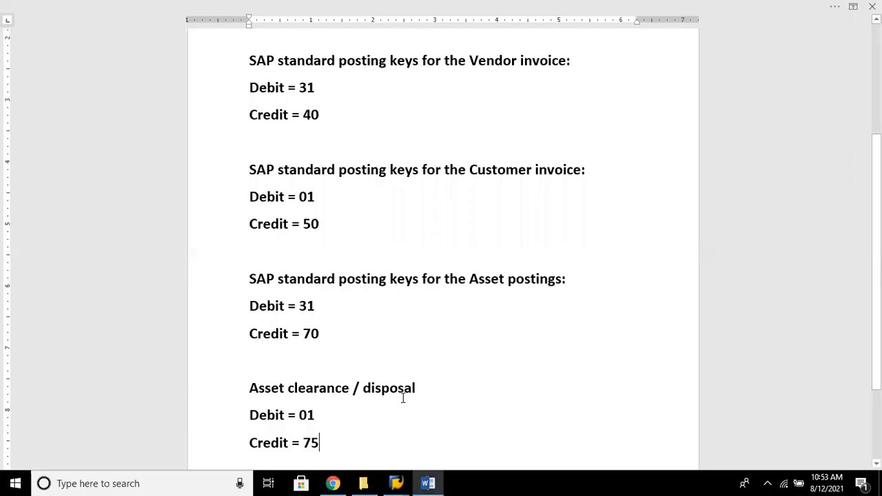
Log on to SAP again through the UPI connection in SAP Logon, entering the user ID and the account password
mouse_move(402, 483)
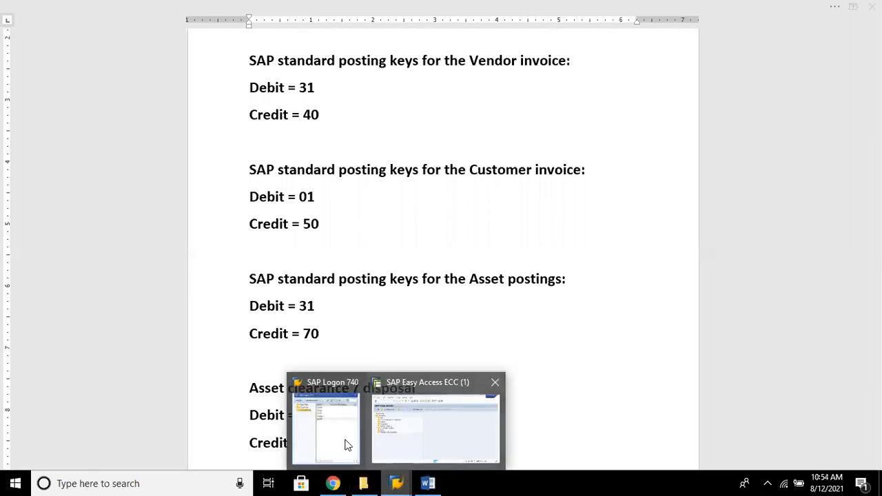
click(342, 436)
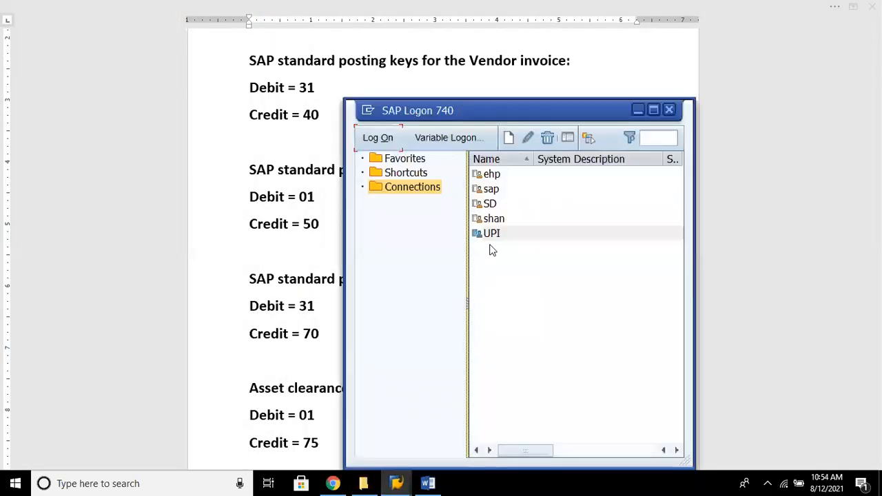
click(376, 140)
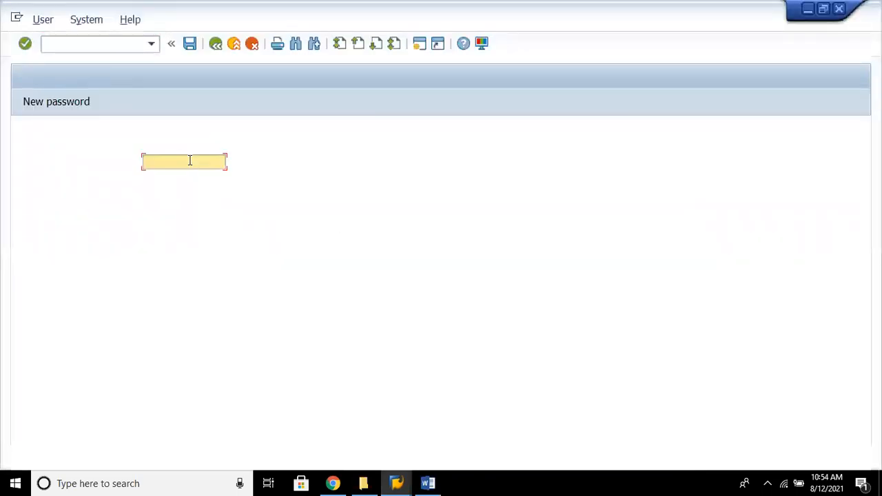
text(UPIN)
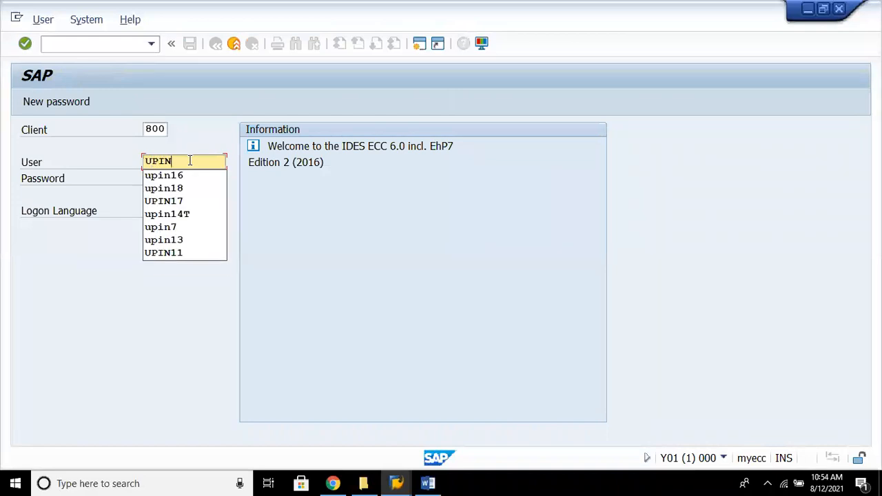
text(16)
key(Tab)
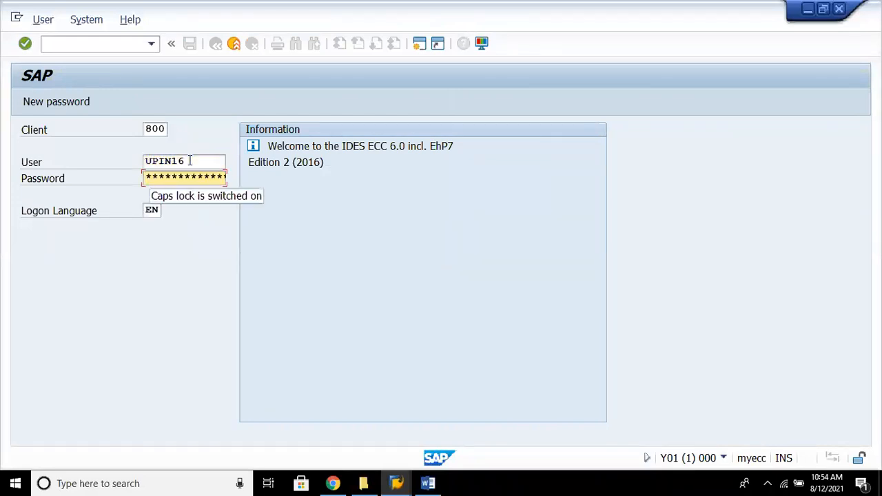
text(***)
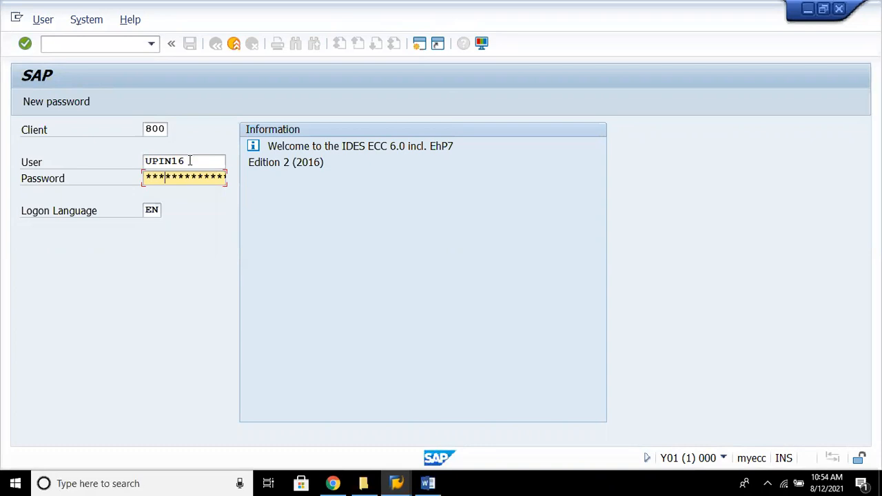
text(**)
key(Return)
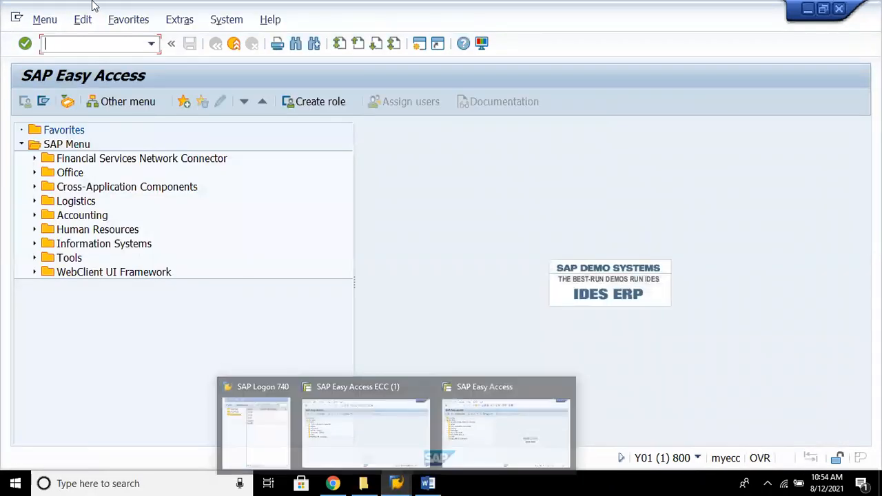
Open the SAP Customizing Implementation Guide with transaction spro and go to the Financial Accounting node
text(spro)
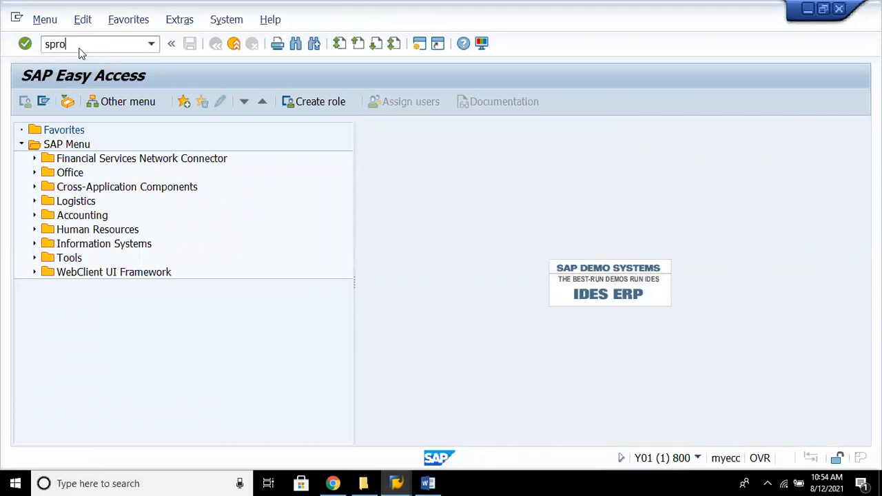
key(Return)
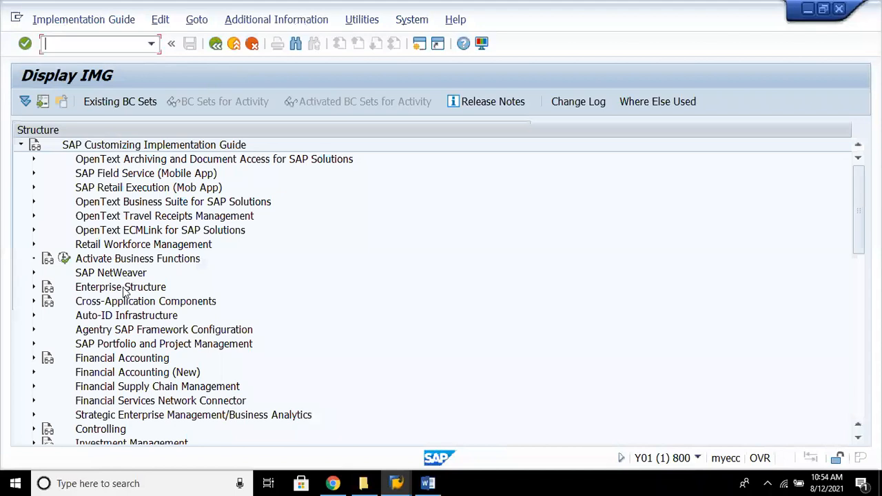
click(123, 287)
key(Down)
key(Down)
key(Down)
key(Down)
key(Down)
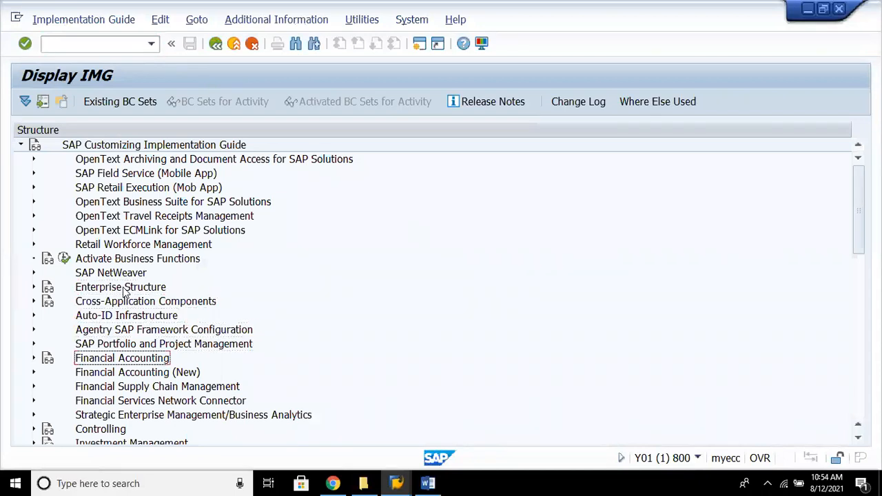
key(Right)
key(Down)
key(Right)
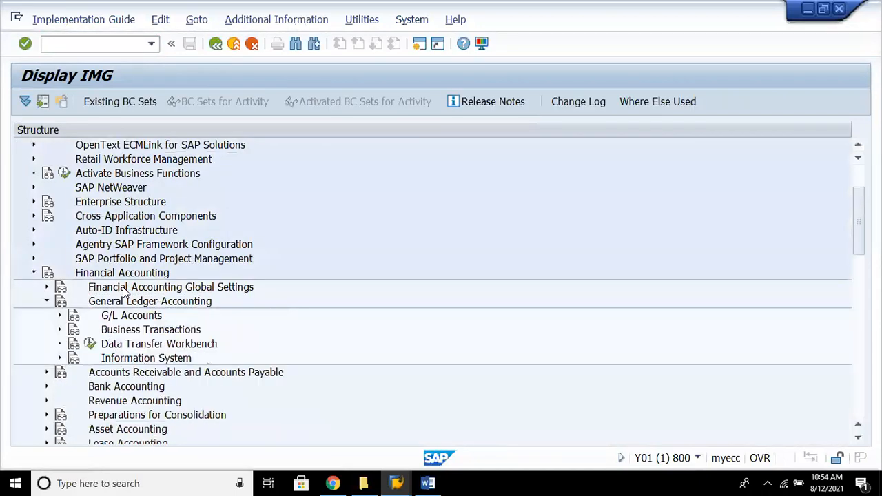
key(Up)
key(Up)
key(Left)
Expand Financial Accounting (New) and General Ledger Accounting (New), and go to Business Transactions
key(Down)
key(Right)
key(Down)
key(Down)
key(Right)
key(Down)
key(Down)
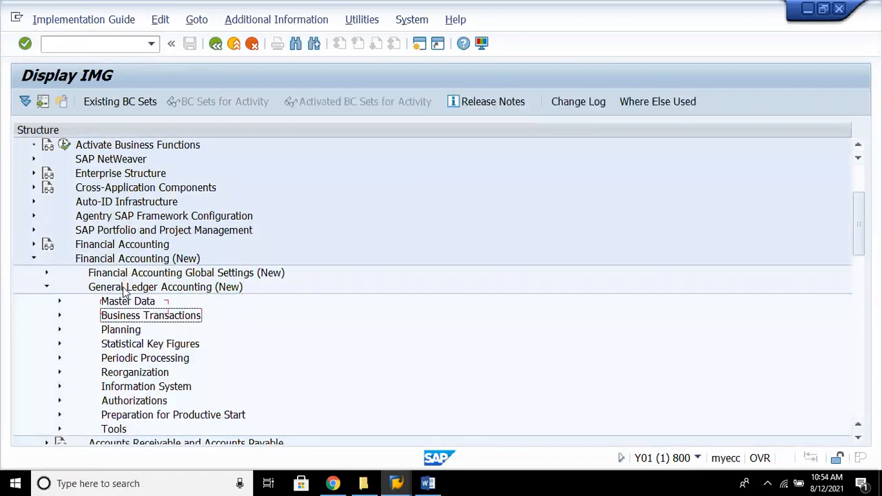
Expand Business Transactions and its Open Item Clearing node to reach Define Posting Keys for Clearing
key(Right)
key(Down)
key(Down)
key(Down)
key(Down)
key(Down)
key(Down)
key(Down)
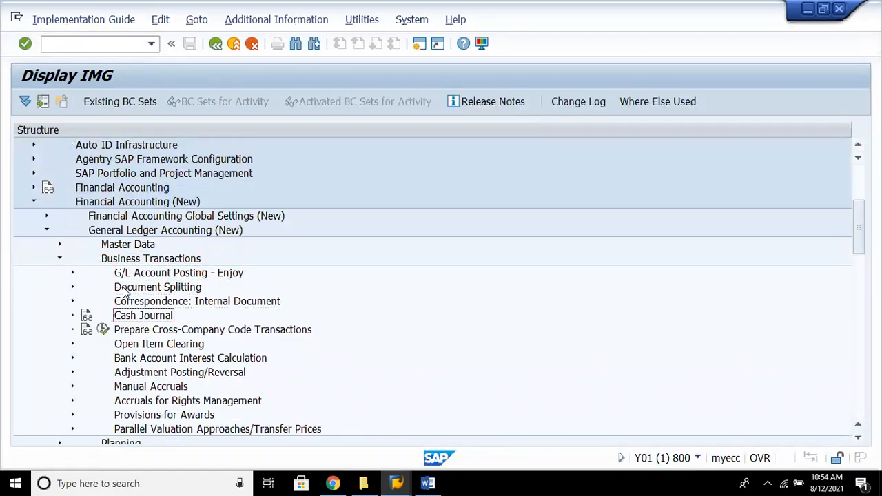
key(Right)
key(Down)
key(Down)
Review the posting keys of the AUSGZAHL outgoing payment transaction in Define Posting Keys for Clearing, and return to the guide
click(116, 358)
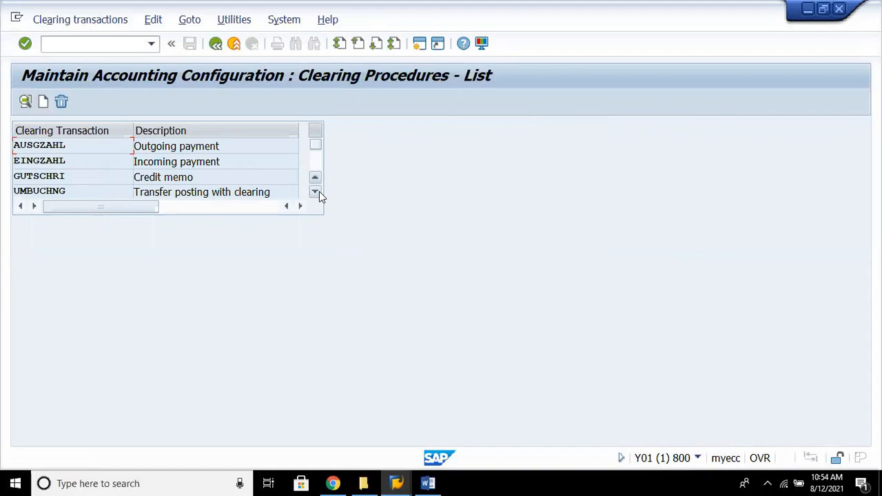
double_click(119, 148)
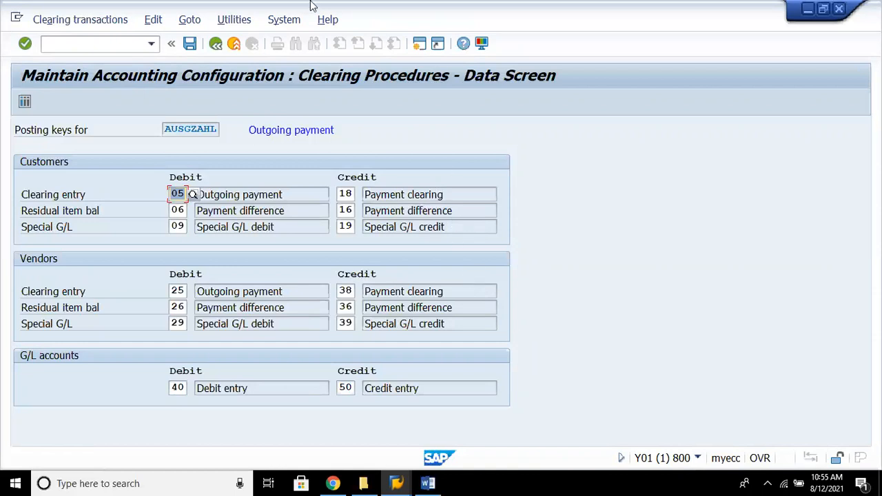
click(216, 43)
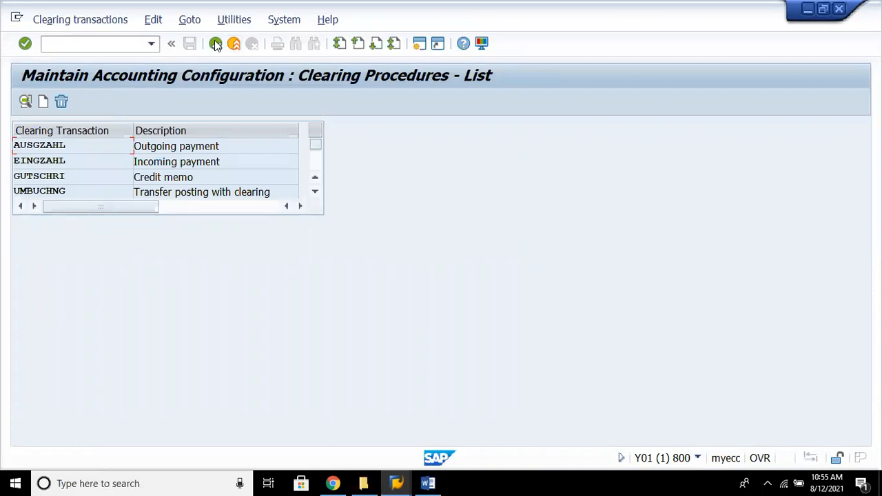
click(216, 44)
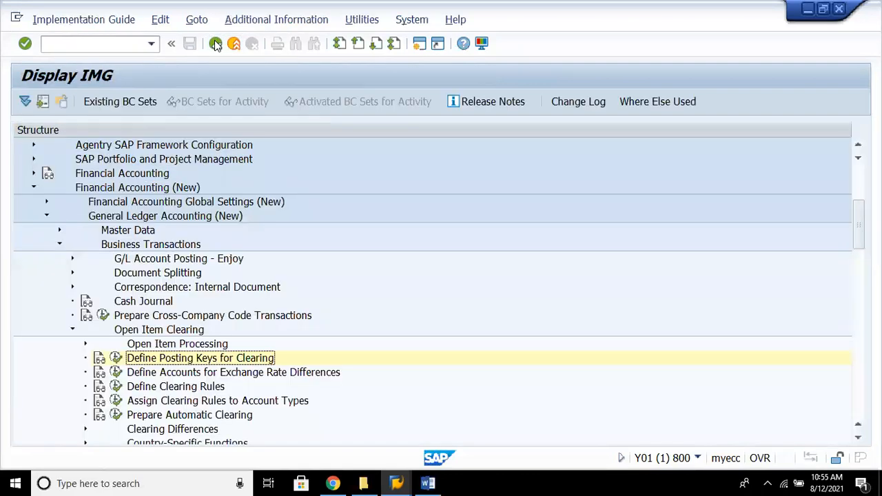
Open Define Accounts for Exchange Rate Differences for chart of accounts 8888 and start a new entry
click(265, 375)
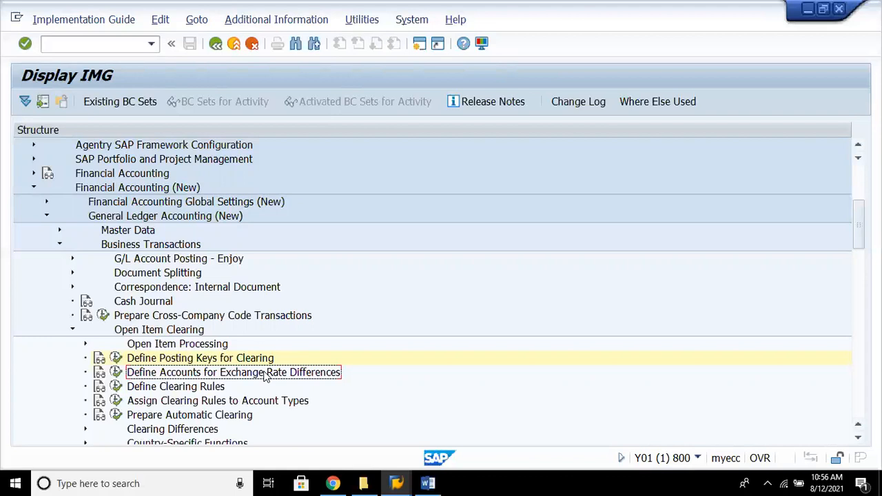
click(117, 374)
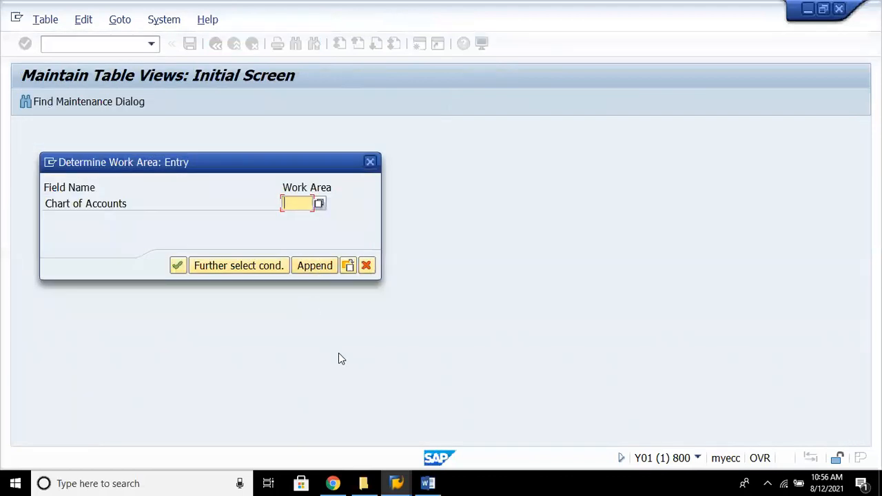
text(8000)
key(Return)
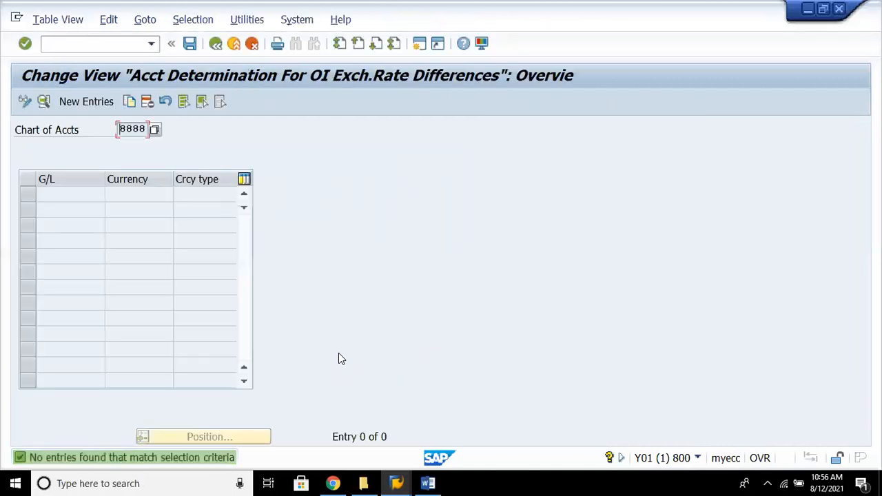
click(84, 104)
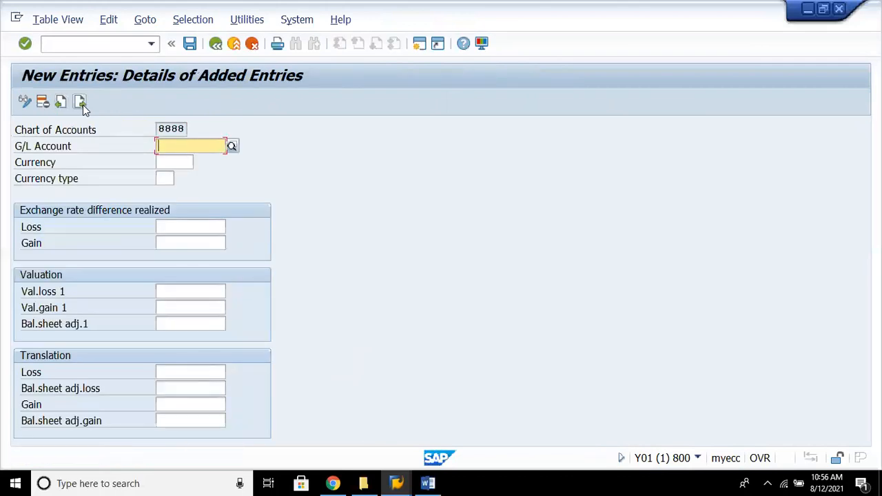
Enter 100006 as the G/L account of the new exchange rate difference entry
click(183, 161)
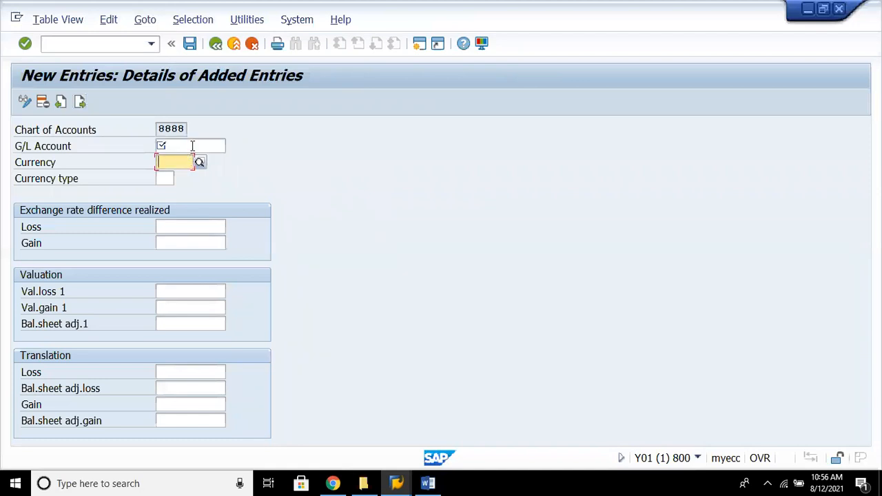
click(193, 145)
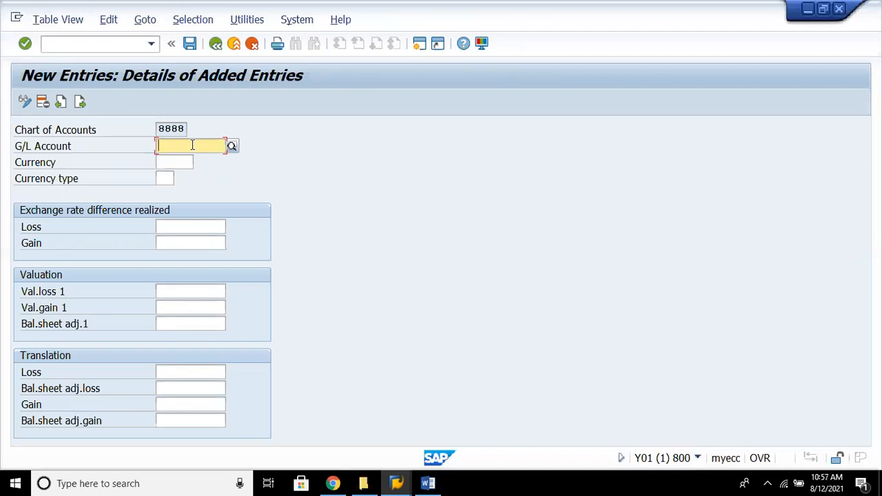
text(1000)
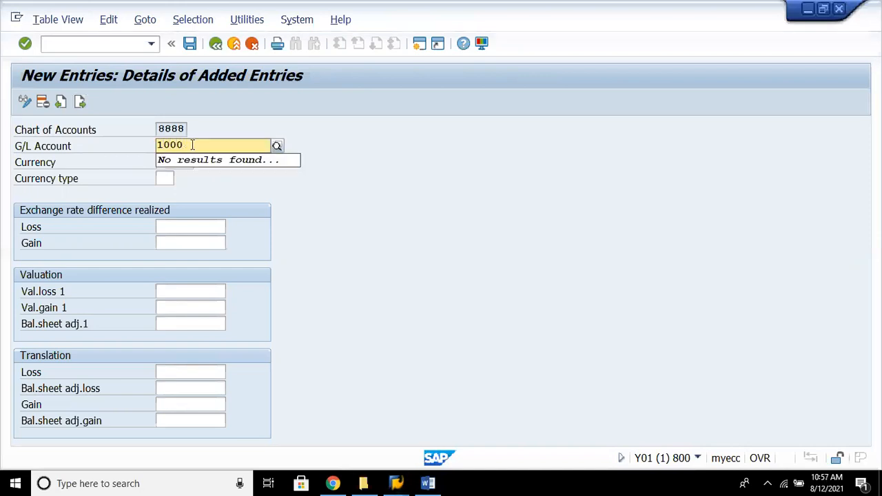
text(06)
Set the entry's currency to USD and its currency type to 10, Company code currency
click(178, 163)
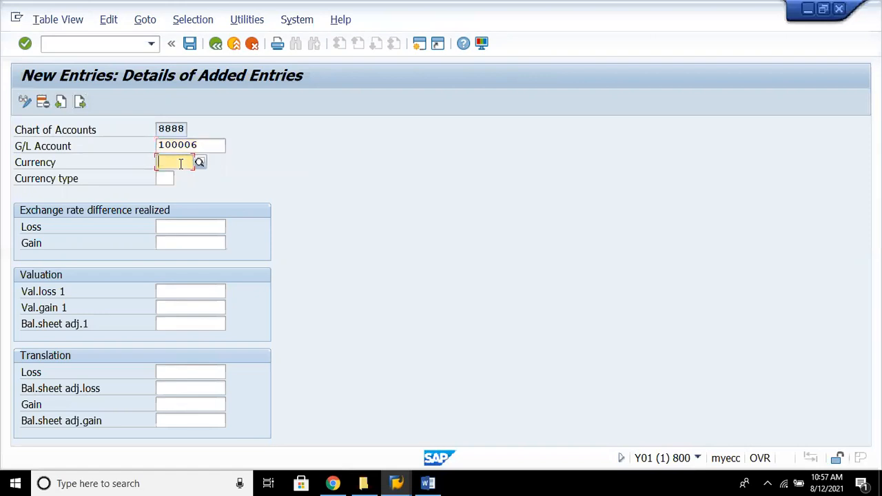
click(200, 162)
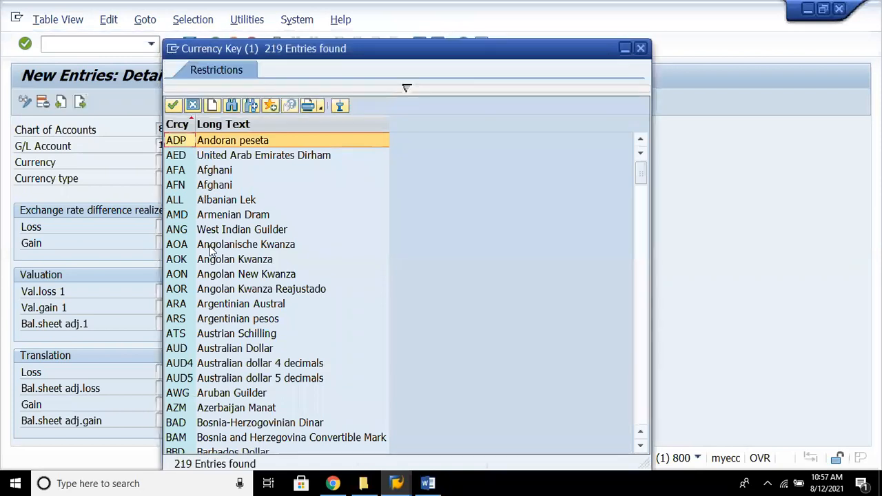
click(193, 105)
click(166, 161)
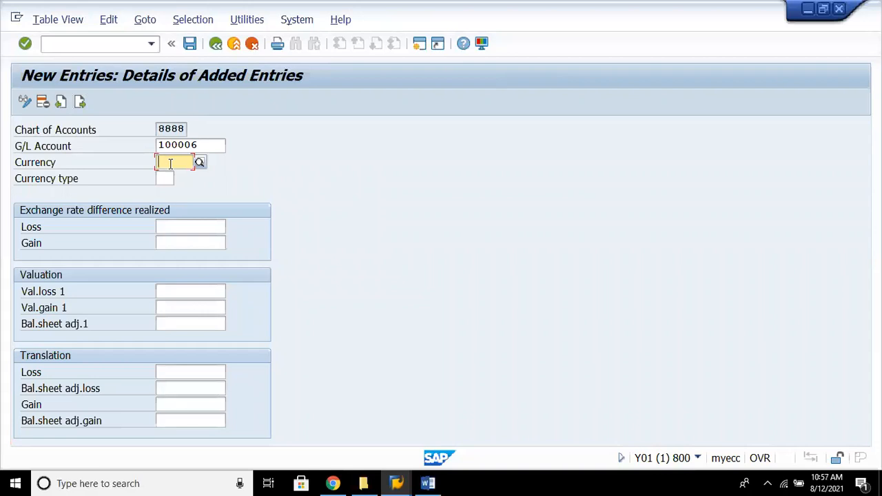
text(usd)
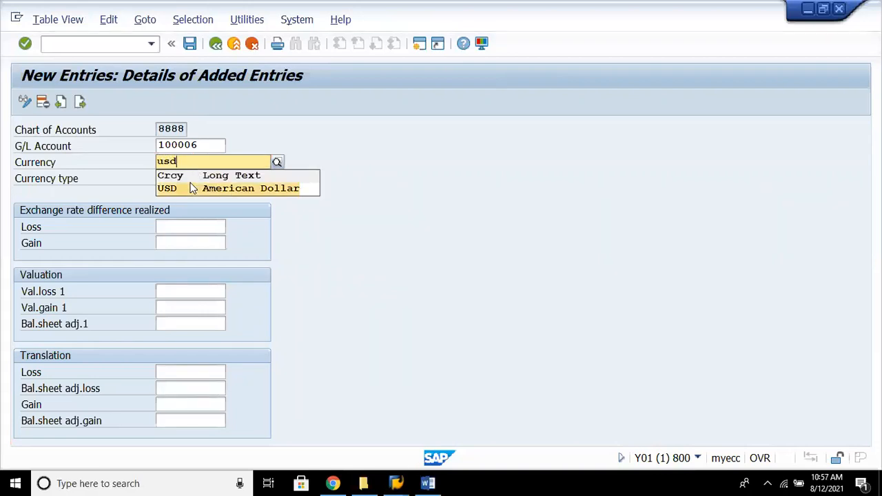
click(166, 188)
click(166, 181)
click(182, 179)
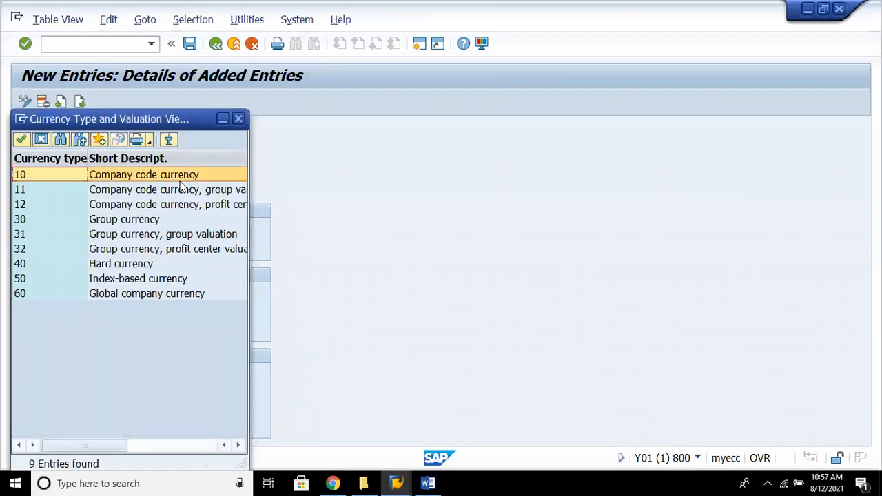
double_click(188, 175)
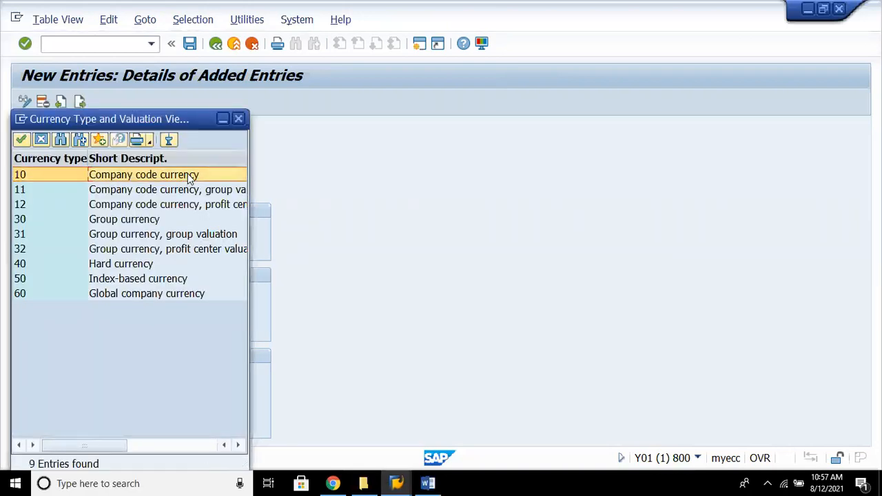
Assign account 400005 to realized exchange rate loss and account 300005 to realized gain, and validate the entry
click(201, 231)
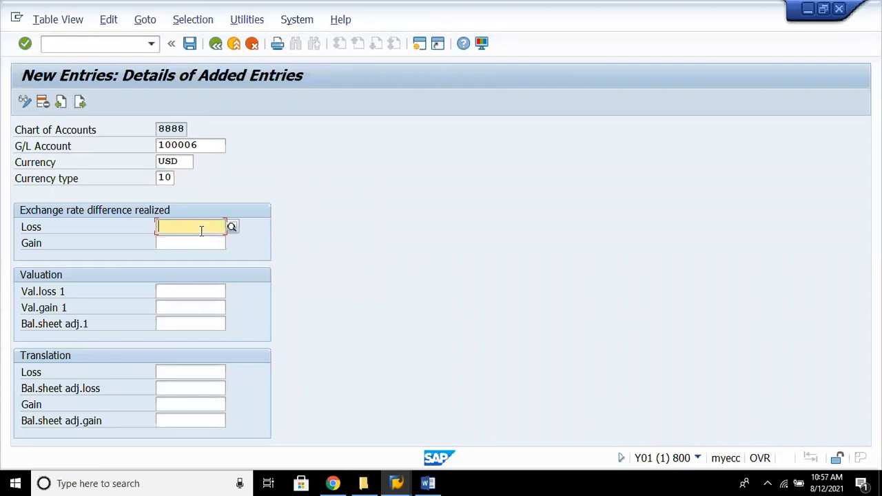
click(199, 241)
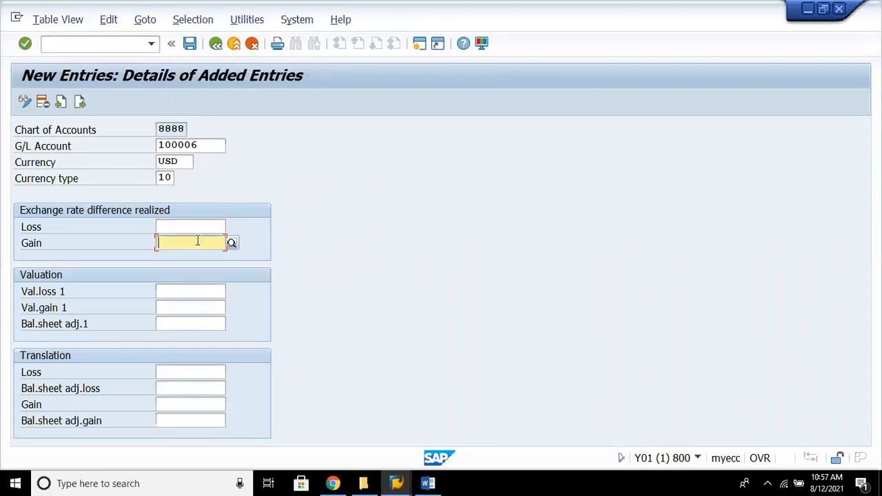
click(200, 227)
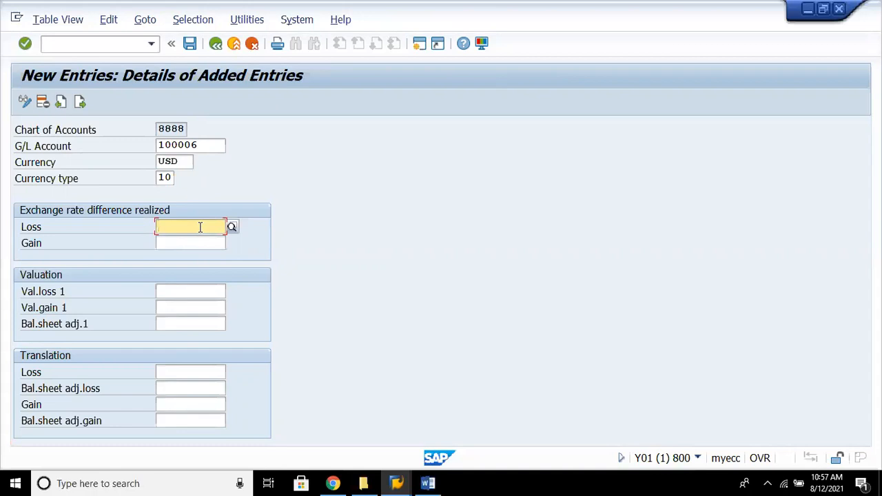
text(40000)
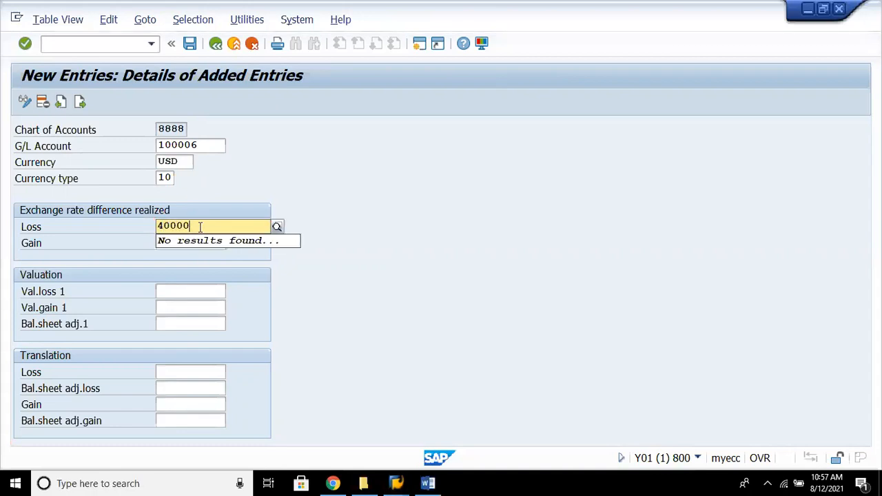
text(5)
click(207, 242)
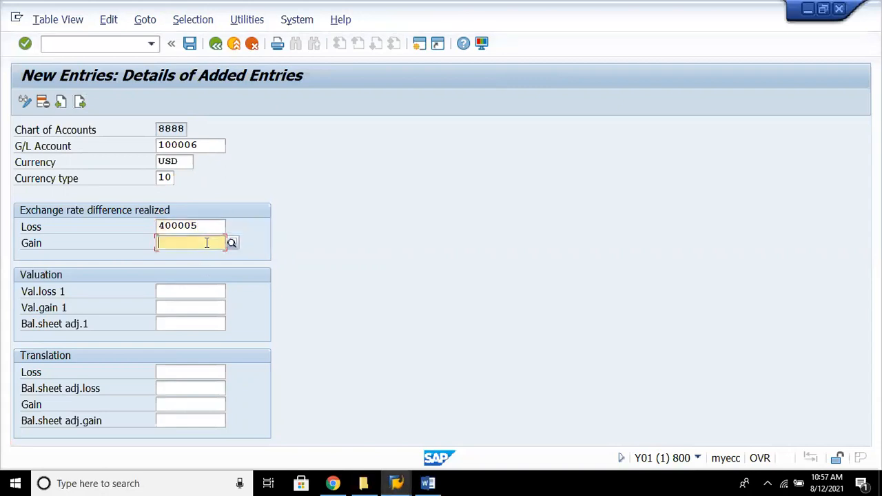
text(300001)
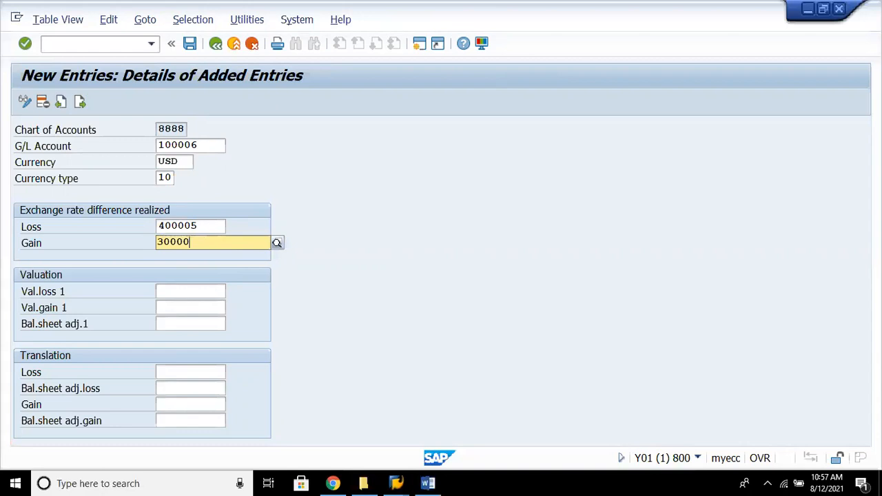
key(Return)
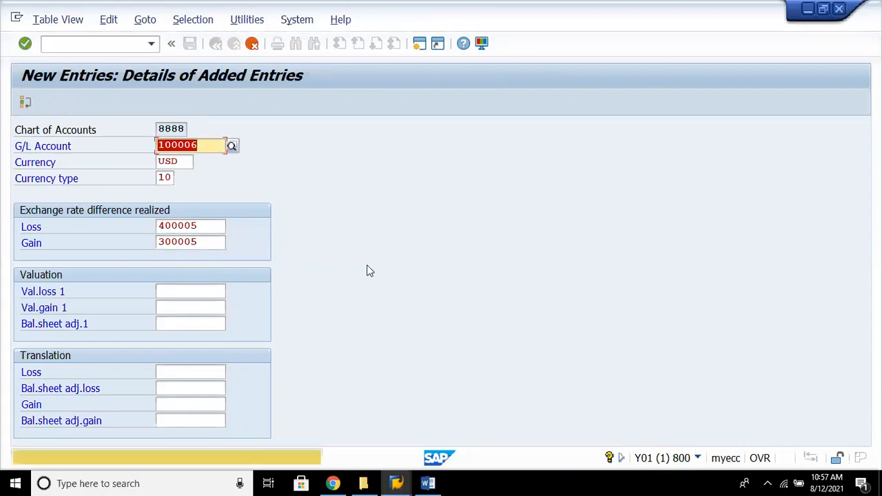
key(Return)
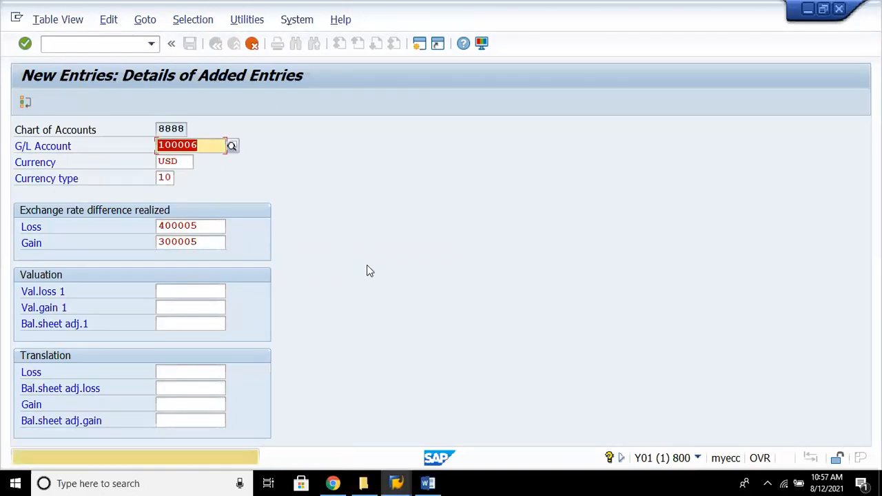
key(Return)
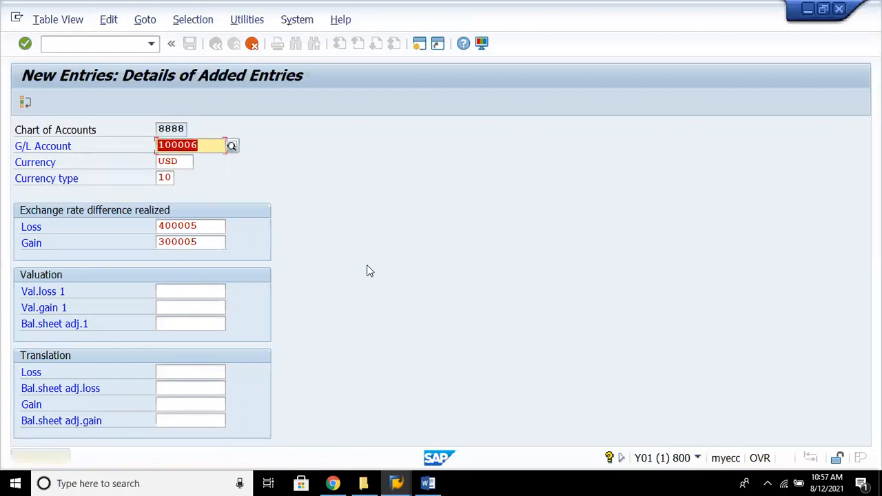
key(Return)
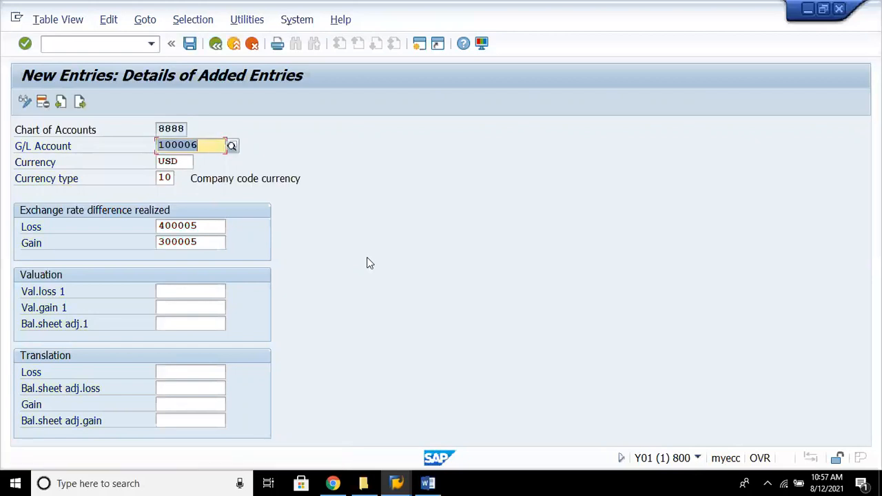
Save the entry under customizing request Y01K900748, Brand New, and return to the implementation guide
click(189, 44)
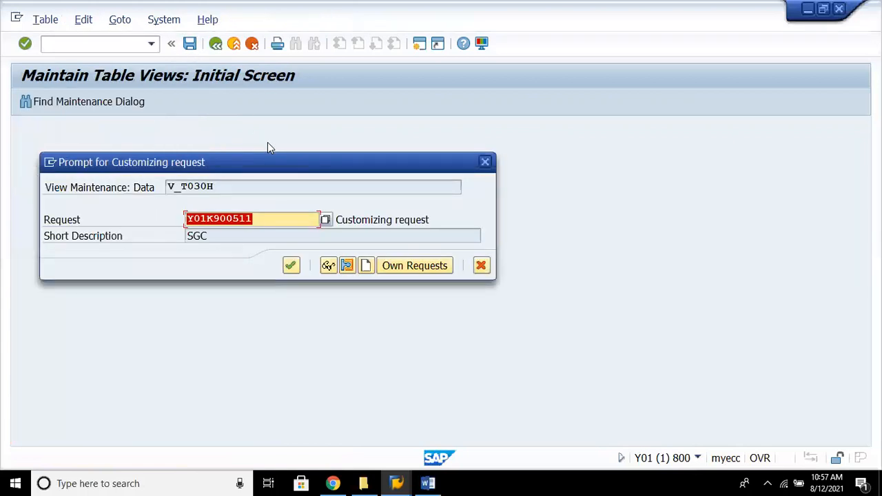
key(Return)
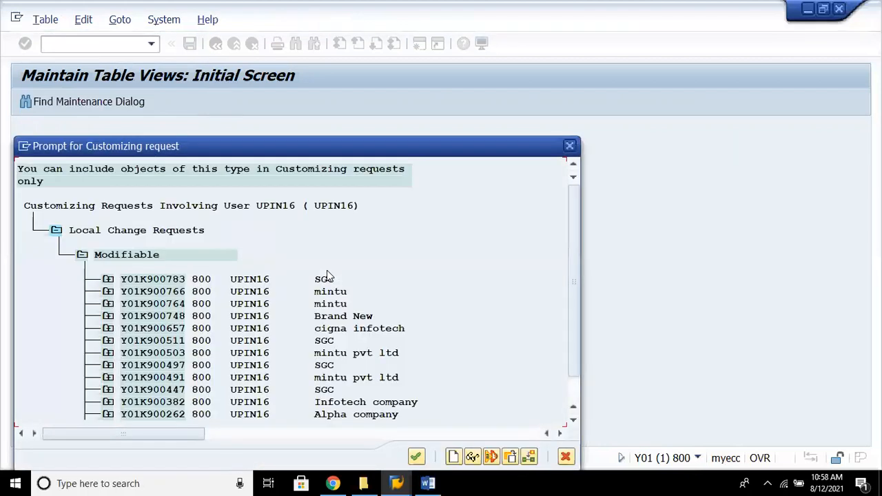
double_click(337, 317)
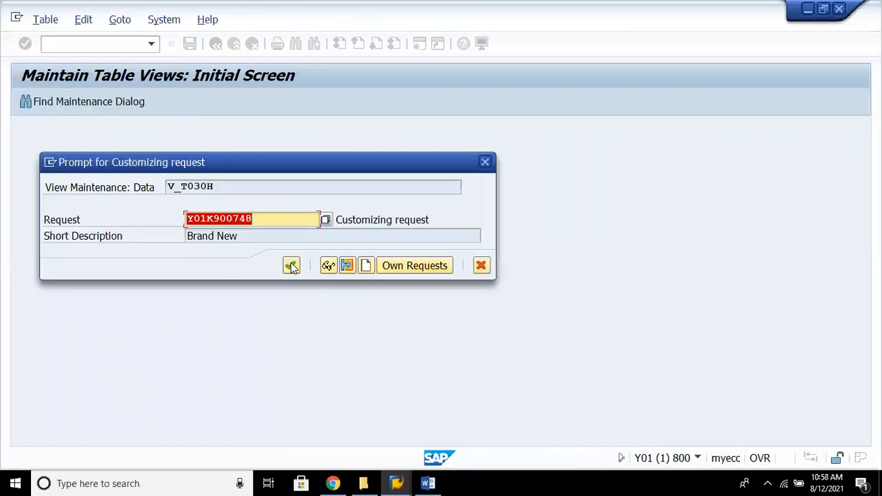
click(291, 267)
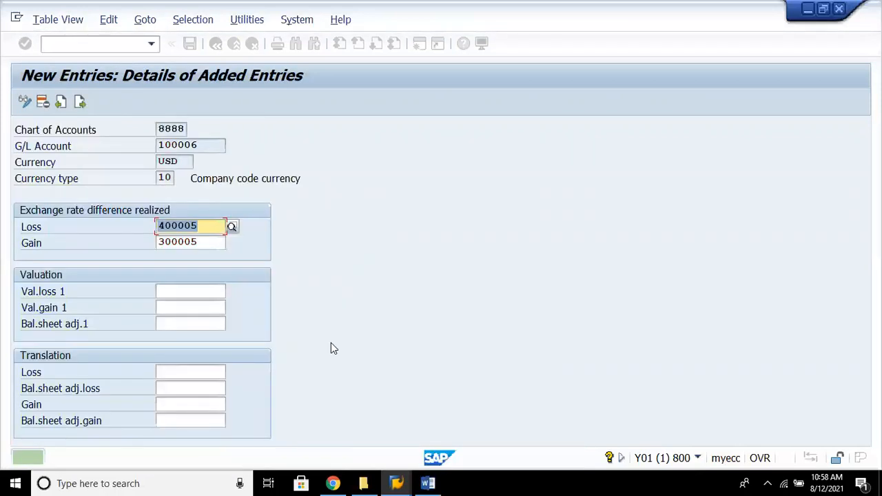
click(218, 43)
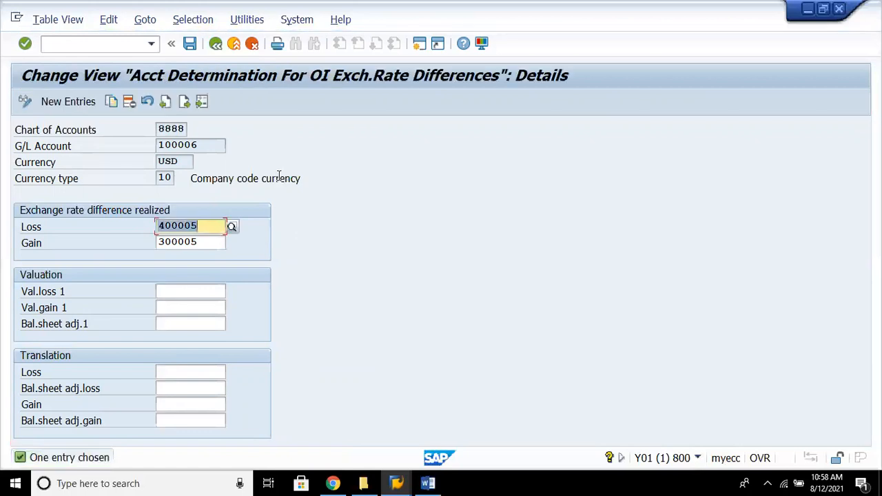
click(216, 46)
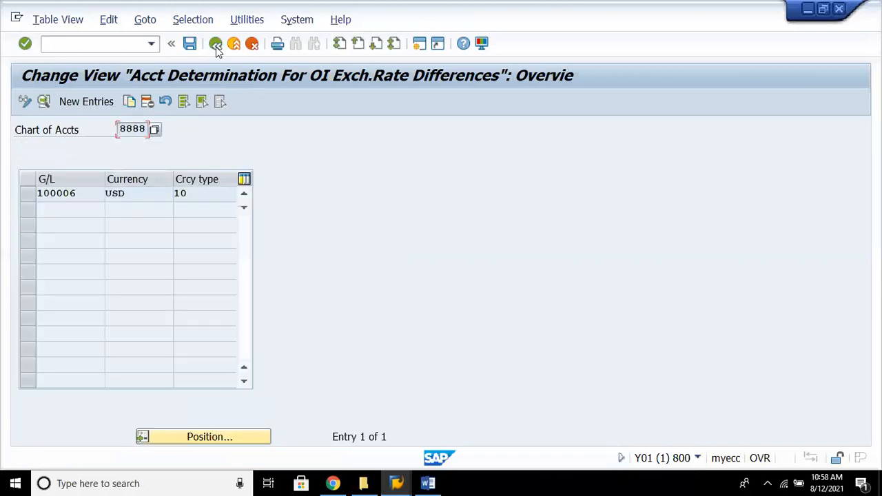
click(216, 46)
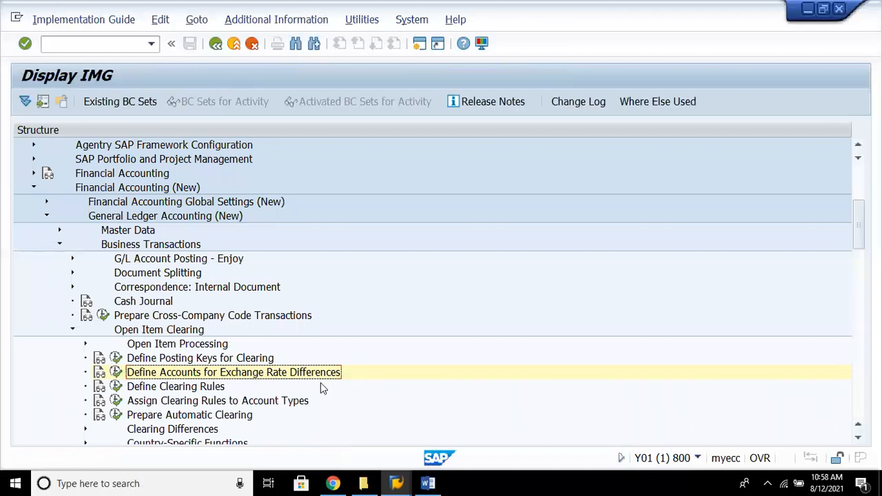
Open Define Clearing Rules under Open Item Clearing and acknowledge the cross-client notice
key(Right)
key(Right)
key(Down)
key(Down)
key(Down)
key(Down)
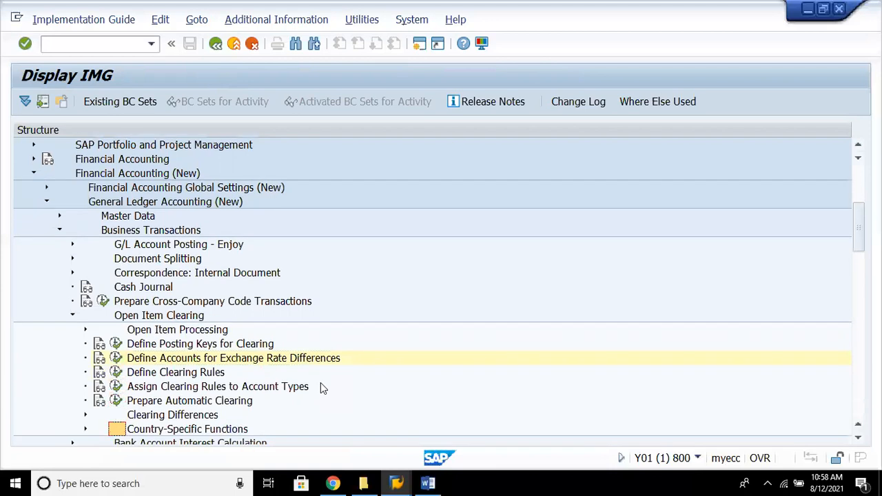
key(Down)
key(Down)
key(Up)
key(Up)
key(Up)
key(Up)
key(Up)
key(Up)
key(Up)
key(Down)
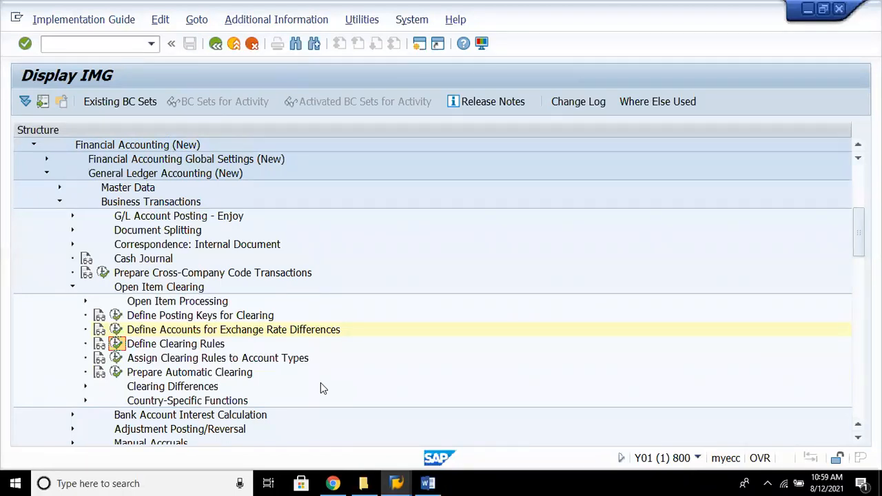
click(116, 343)
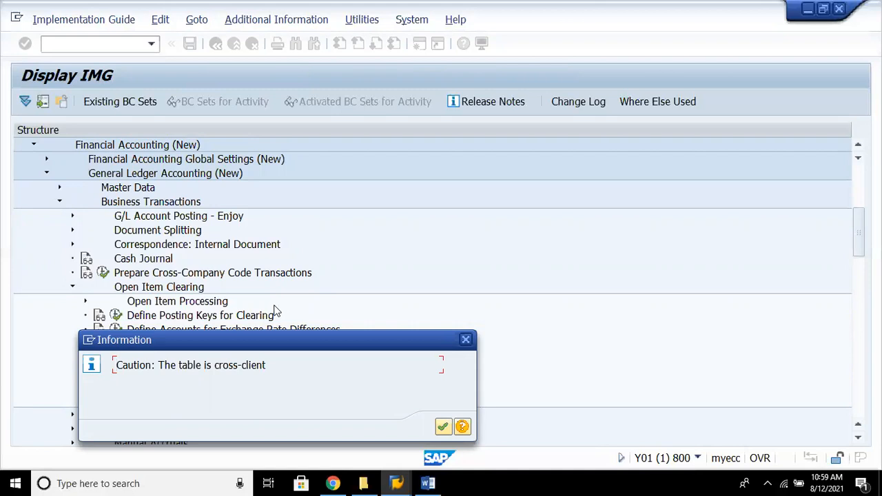
key(Return)
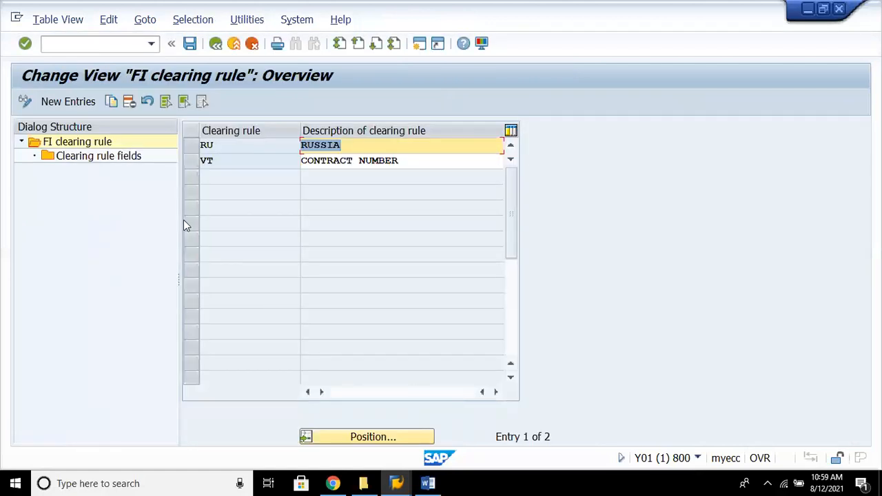
Review the clearing rule fields of rule RU, Russia, and return to the implementation guide
click(195, 148)
click(195, 148)
double_click(124, 157)
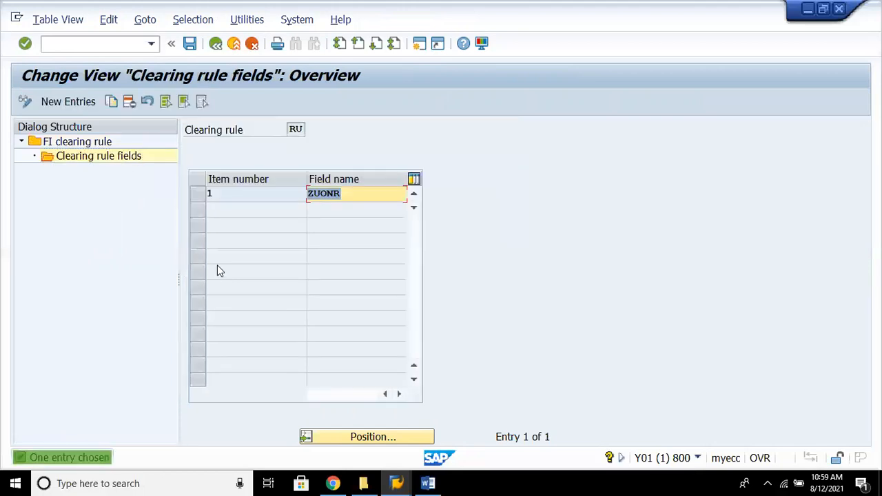
click(354, 195)
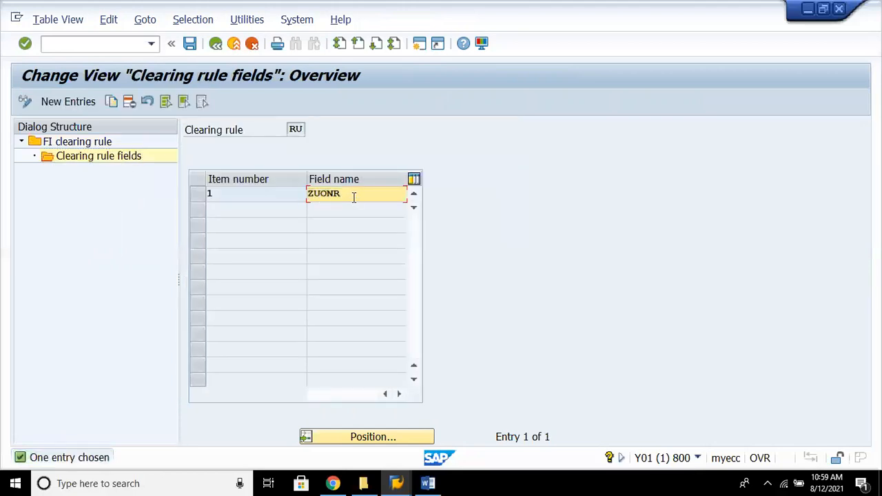
click(215, 45)
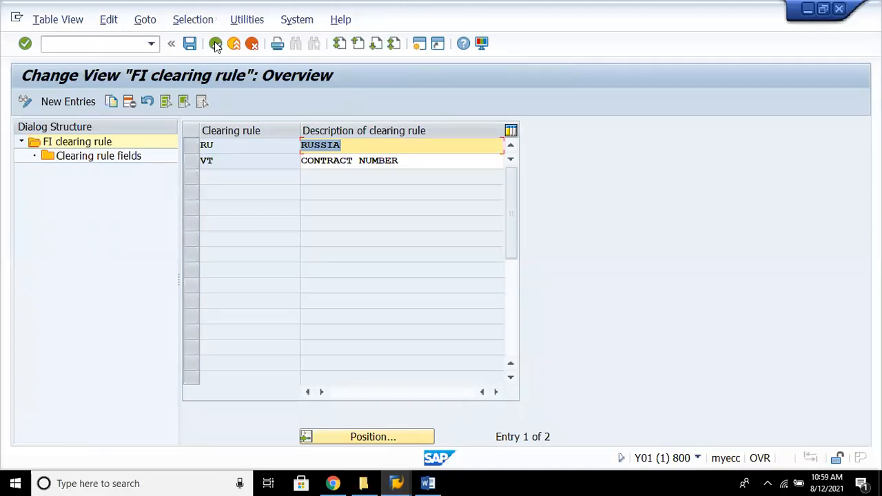
click(216, 45)
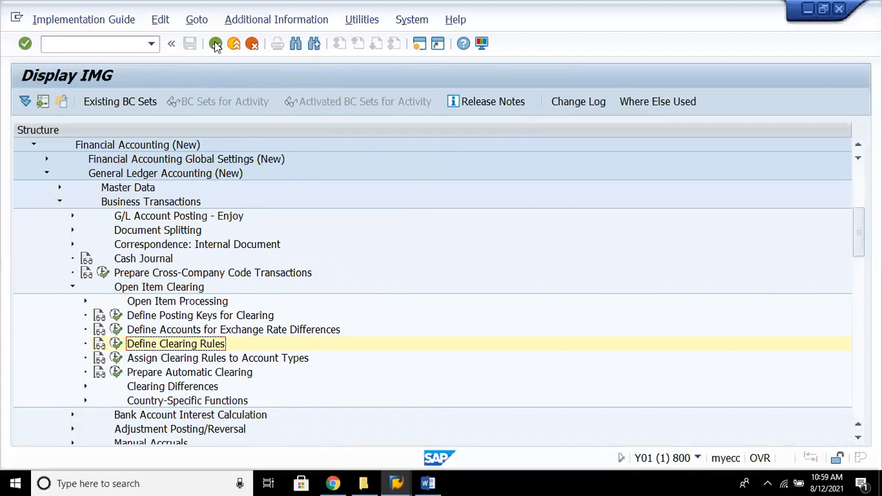
Open Assign Clearing Rules to Account Types and add a new entry for account type S with a blank clearing rule
key(Down)
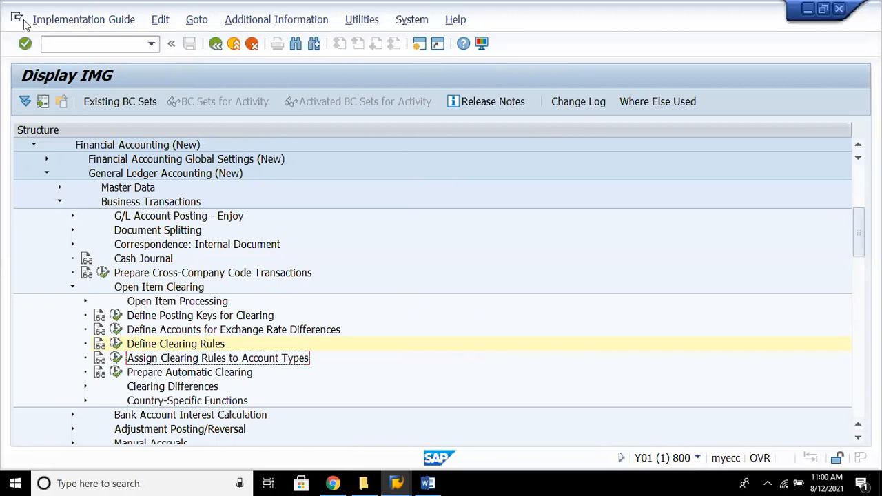
click(115, 357)
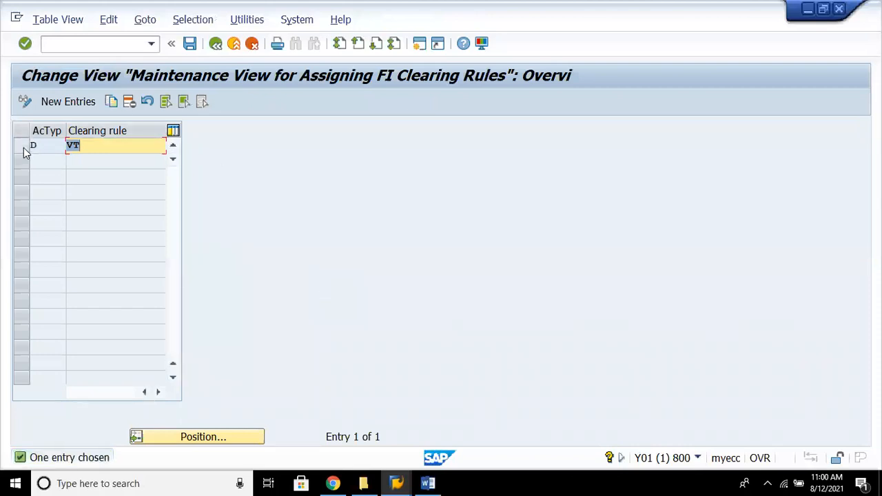
click(77, 102)
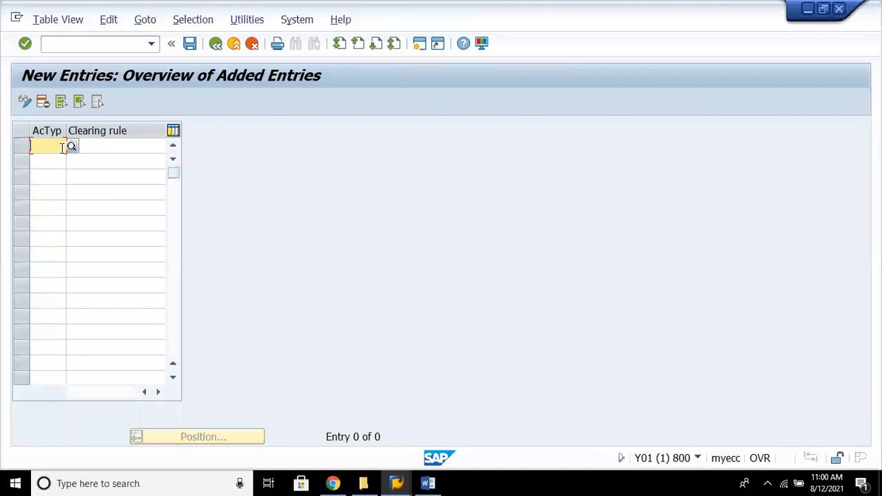
text(S)
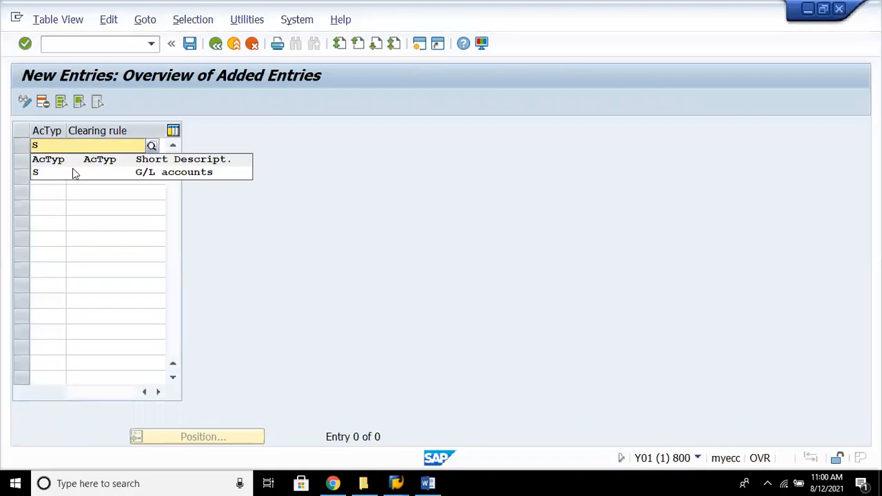
click(74, 171)
click(123, 145)
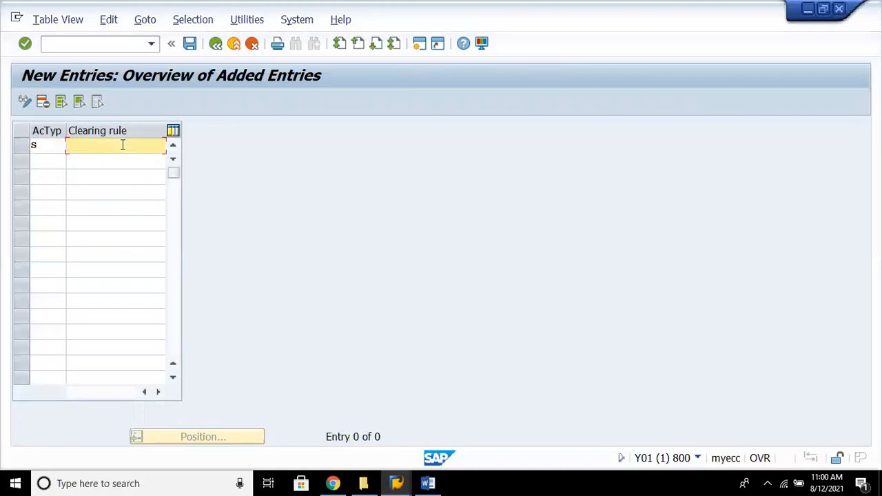
key(Return)
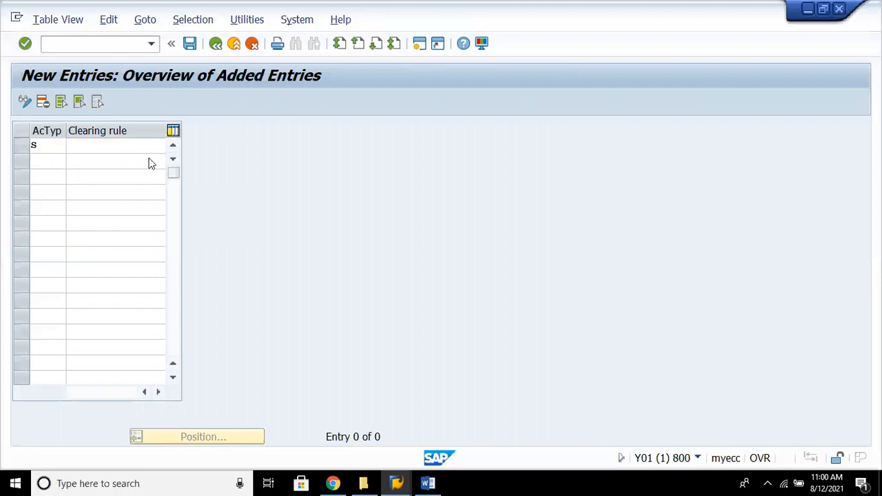
Save the account type assignment under customizing request Y01K900748, Brand New, and return to the implementation guide
click(190, 43)
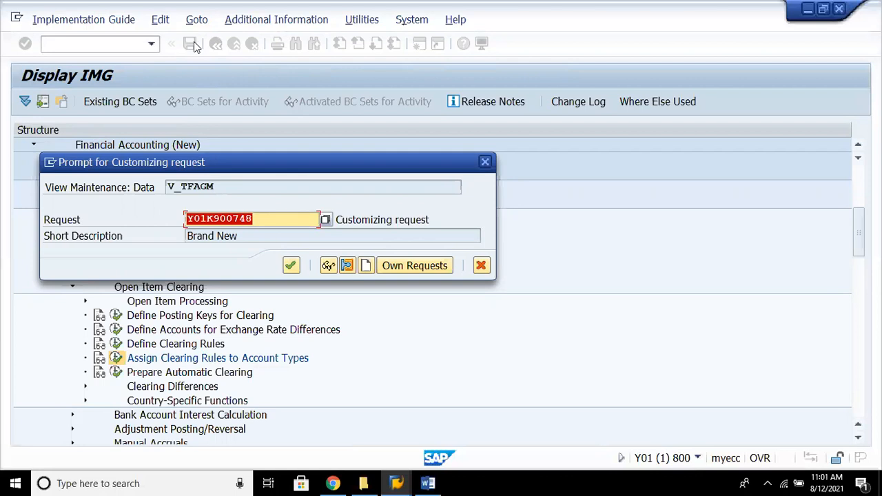
key(Return)
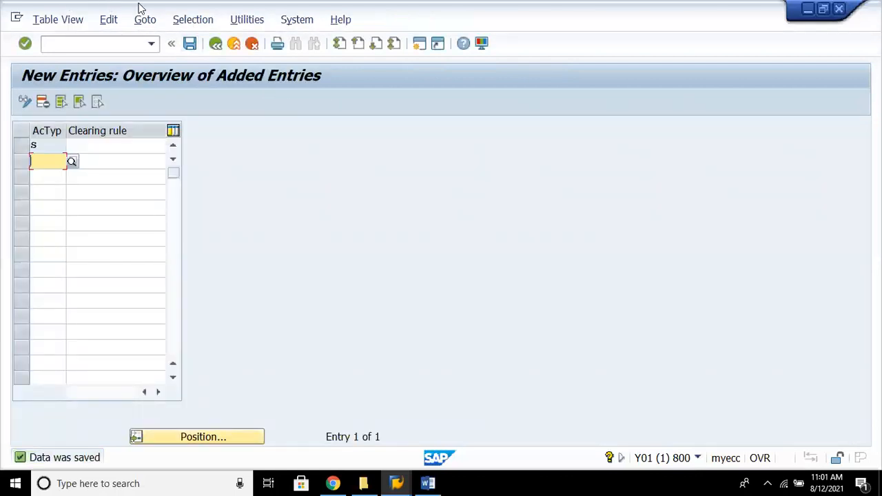
click(215, 44)
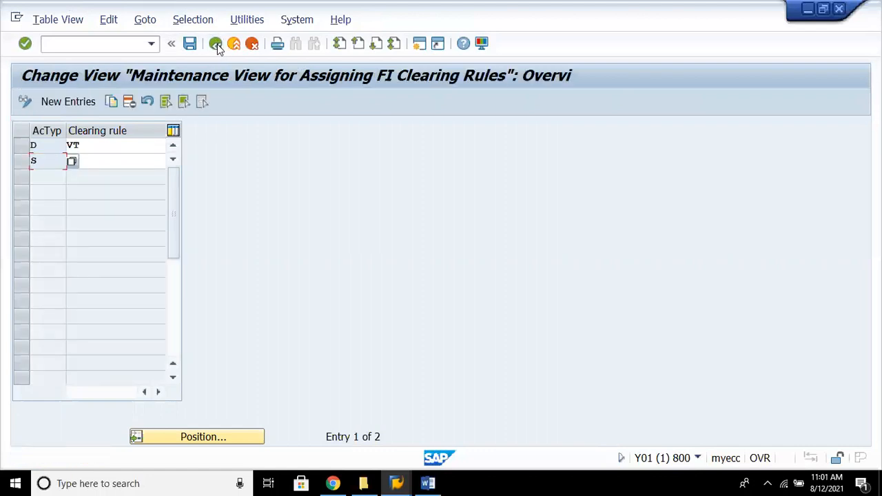
click(216, 44)
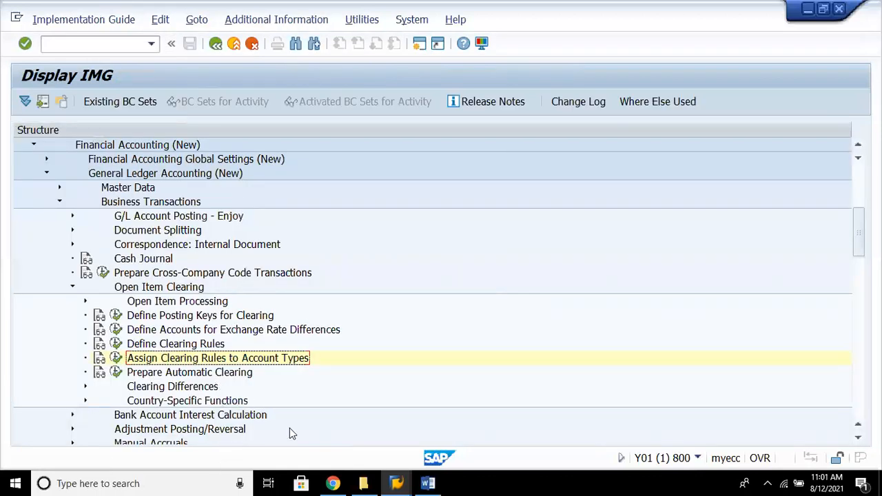
Expand Clearing Differences and read the documentation for Define Tolerance Groups for G/L Accounts
key(Down)
key(Down)
key(Right)
key(Down)
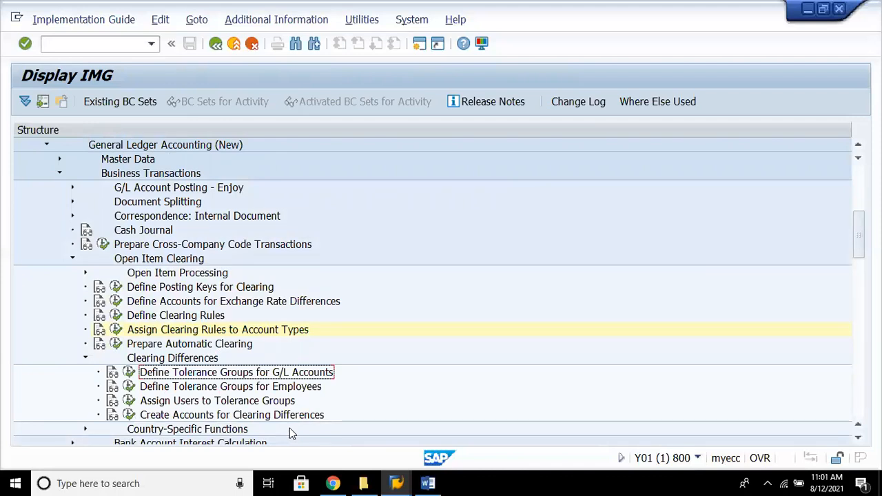
click(110, 374)
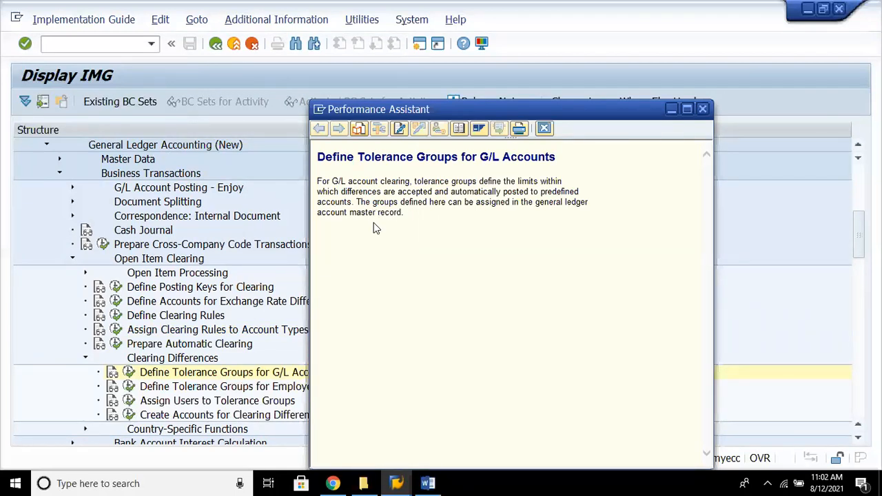
click(544, 129)
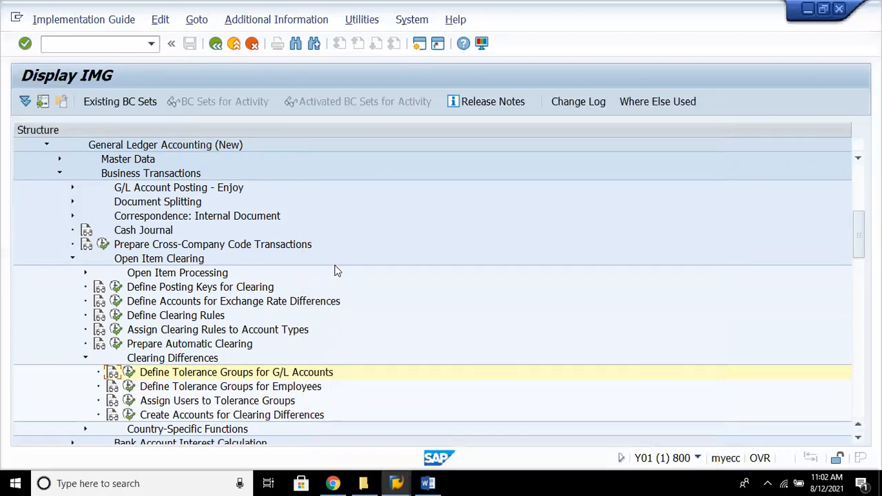
Open Define Tolerance Groups for G/L Accounts and start a new entry for company code 8880 with a blank tolerance group
click(128, 373)
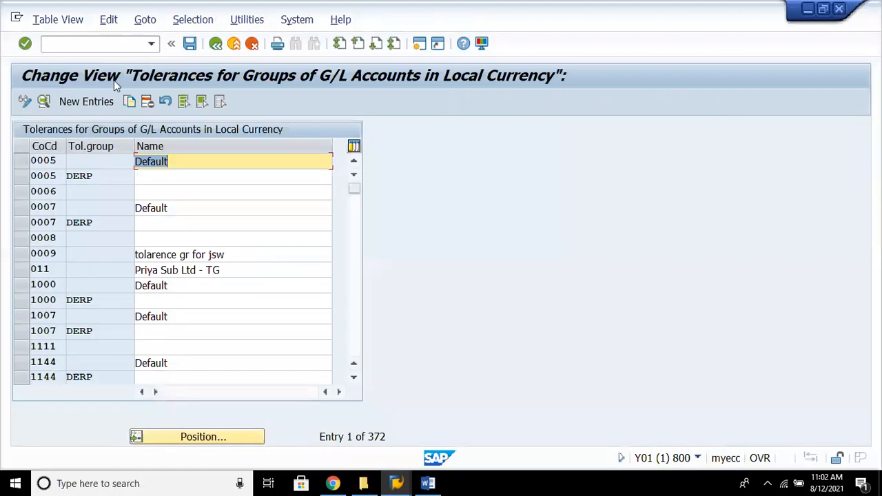
click(87, 101)
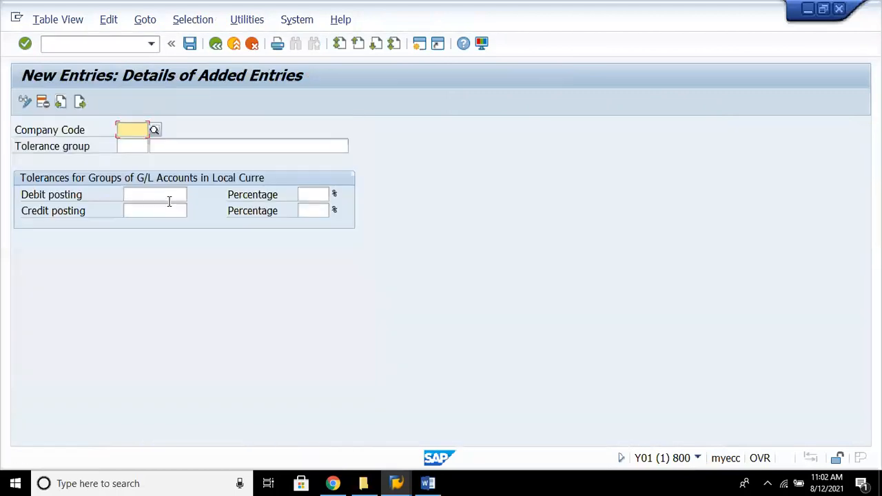
click(138, 147)
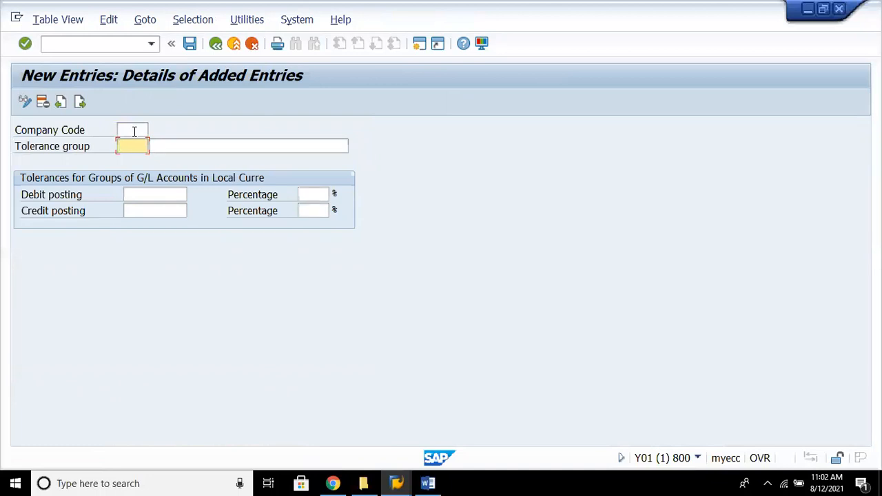
text(8888)
key(BackSpace)
key(BackSpace)
key(BackSpace)
key(BackSpace)
click(135, 131)
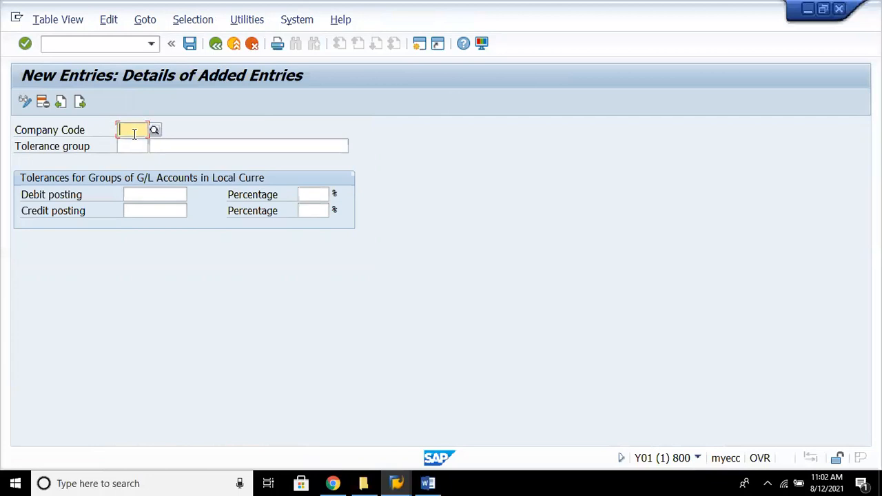
text(8880)
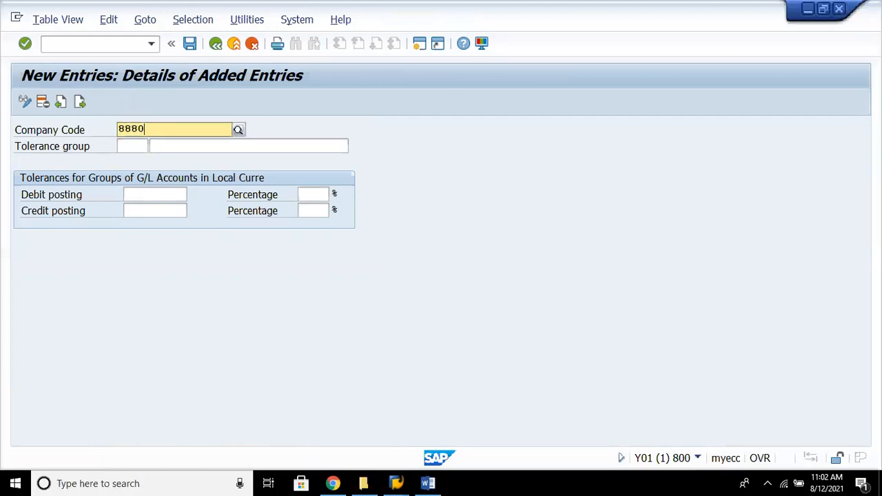
click(155, 159)
click(137, 145)
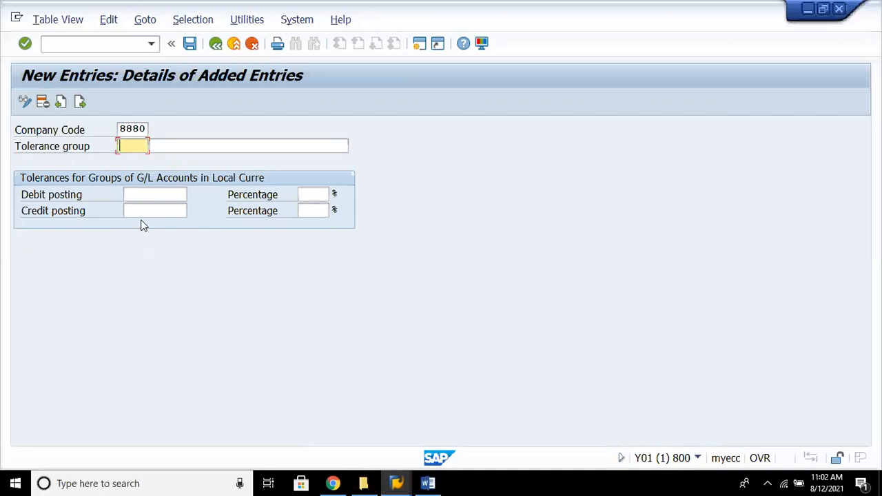
Set the tolerance percentage to 10 for both debit and credit postings, leaving the posting amounts blank
click(158, 194)
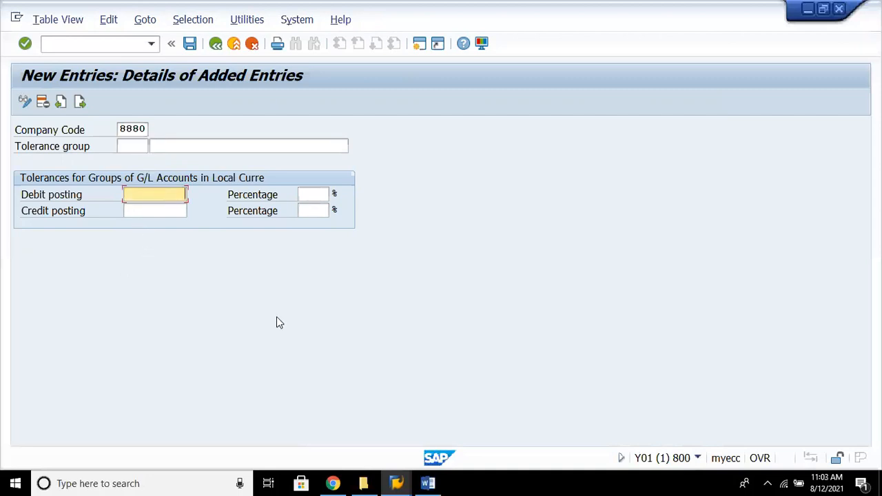
click(322, 194)
text(10)
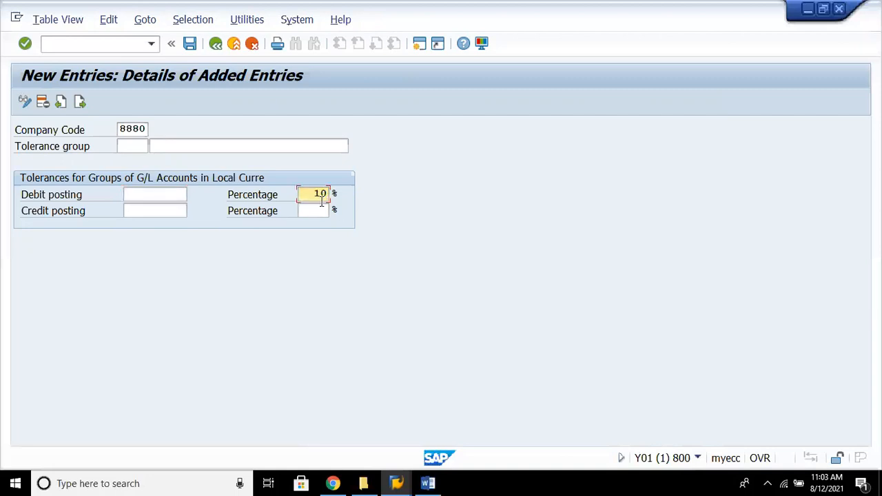
click(321, 212)
text(10)
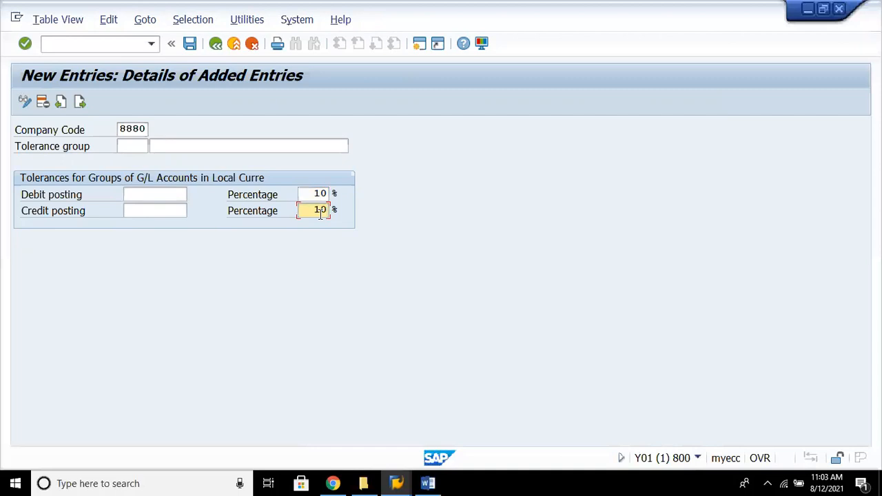
Save the G/L account tolerance group under customizing request Y01K900748, Brand New, and return to the implementation guide
key(ctrl+s)
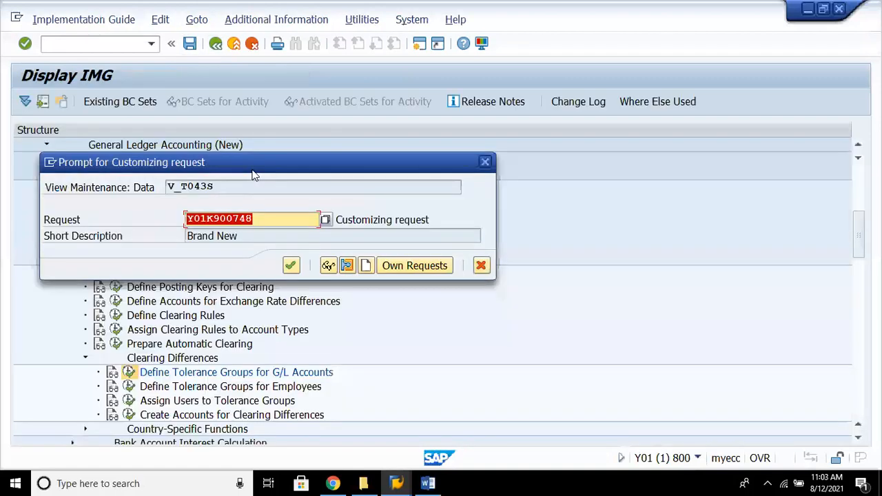
click(291, 266)
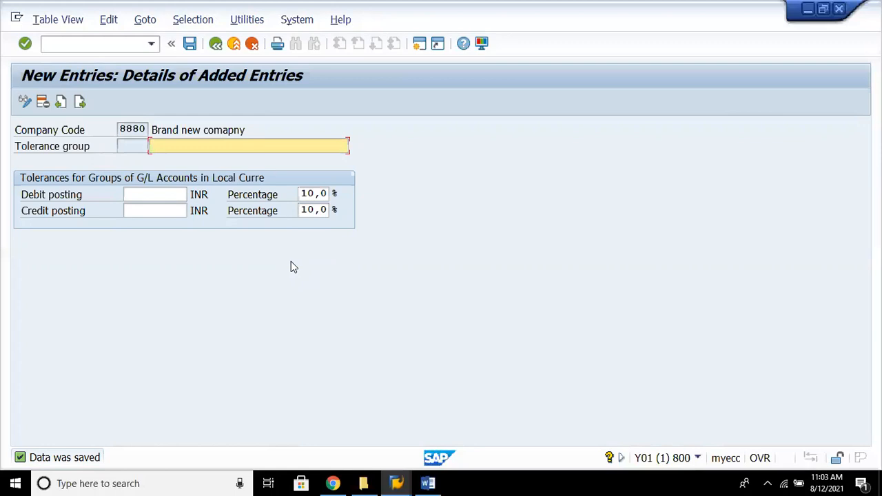
click(216, 44)
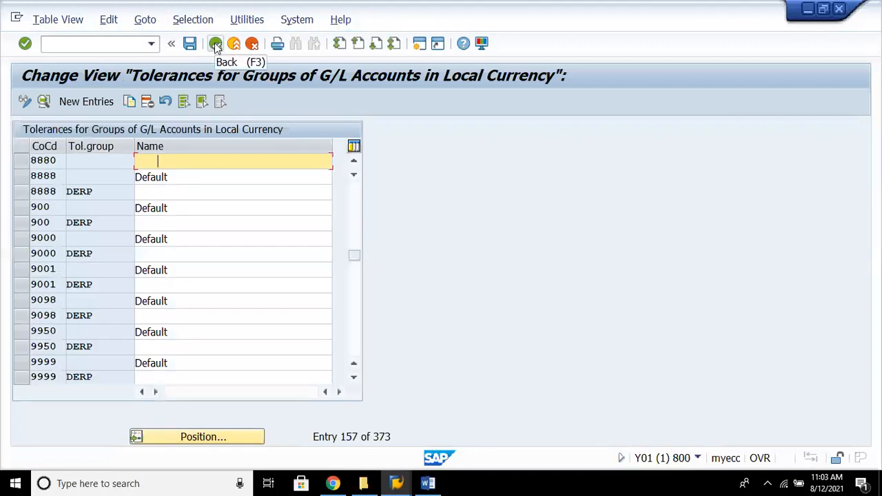
click(216, 44)
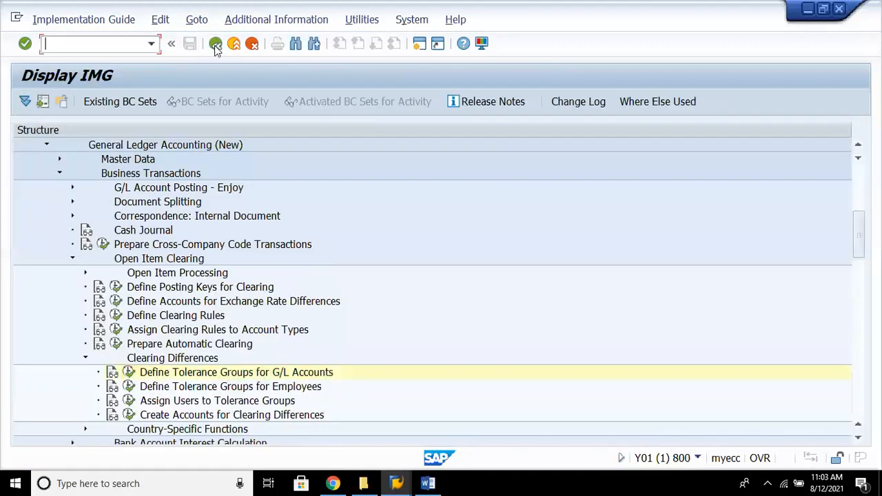
Read the documentation for Define Tolerance Groups for Employees
click(240, 388)
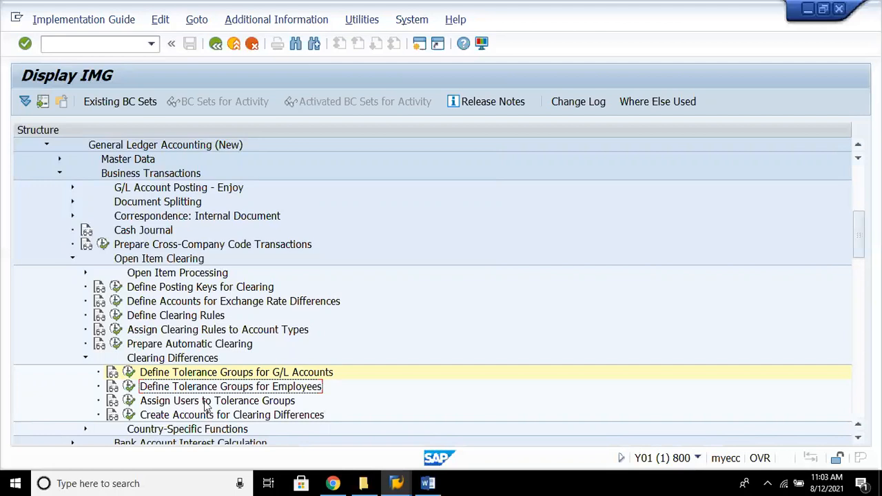
click(113, 387)
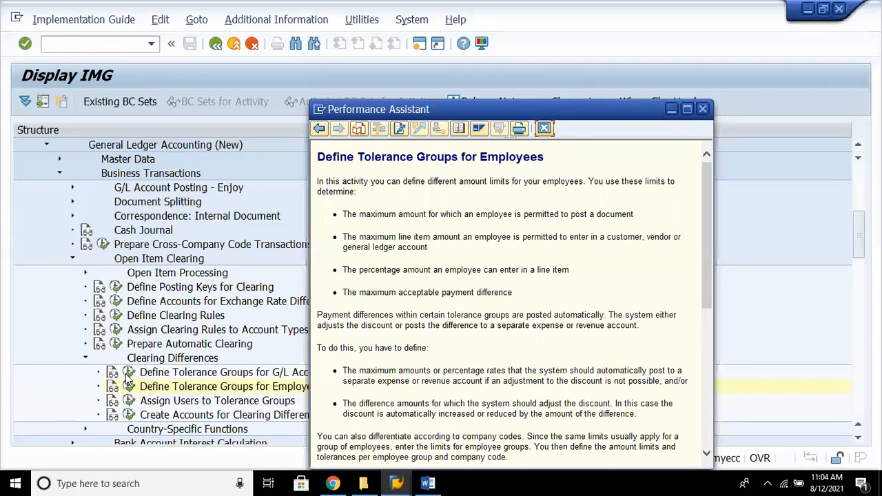
click(544, 128)
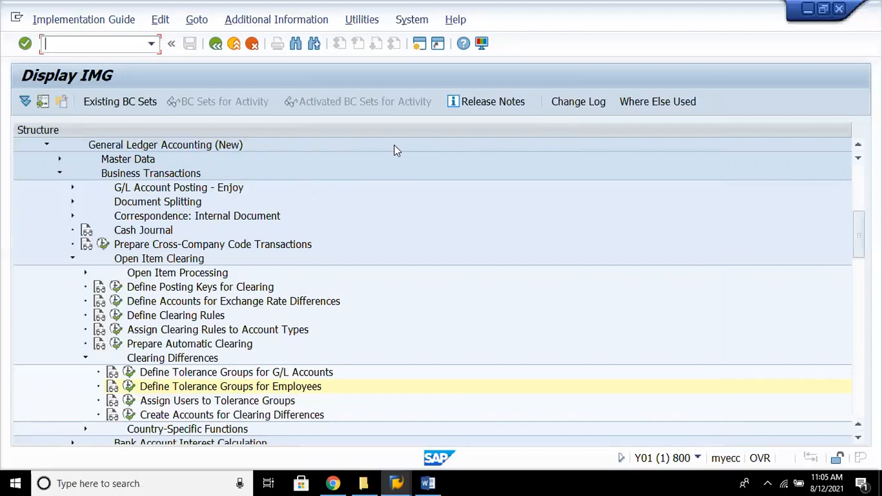
Open Define Tolerance Groups for Employees and start a new entry with a blank group for company code 8880
click(129, 387)
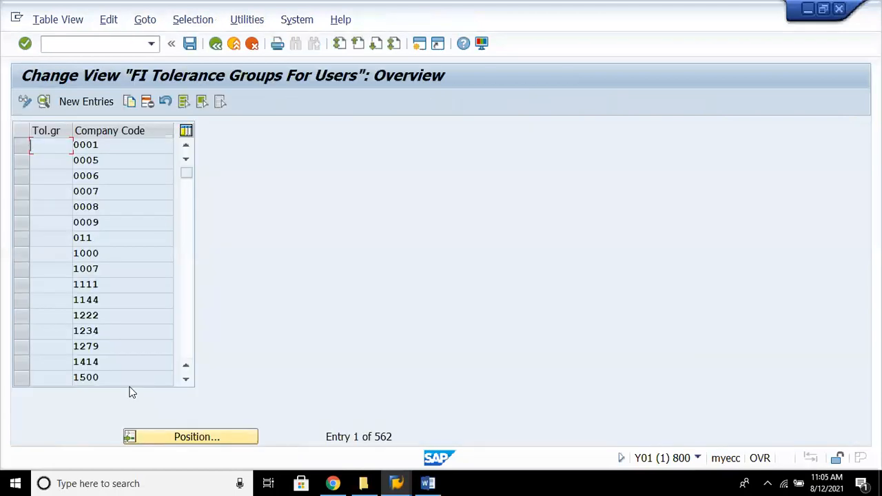
click(107, 101)
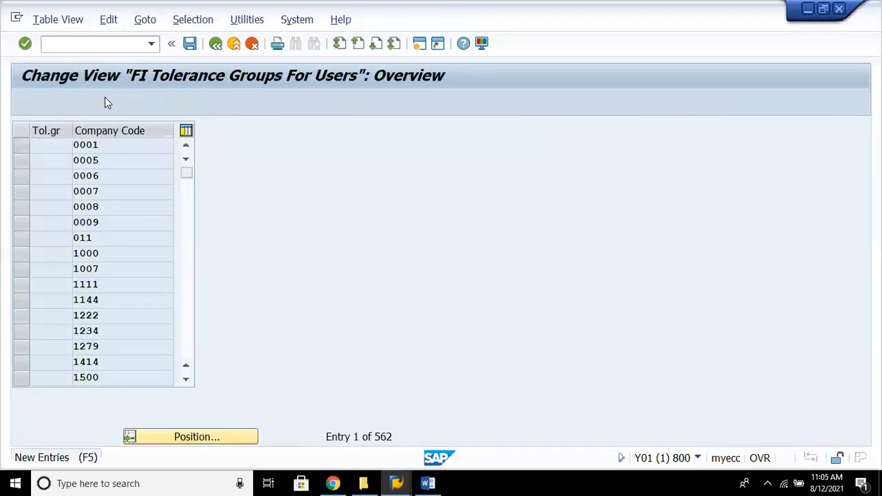
click(153, 148)
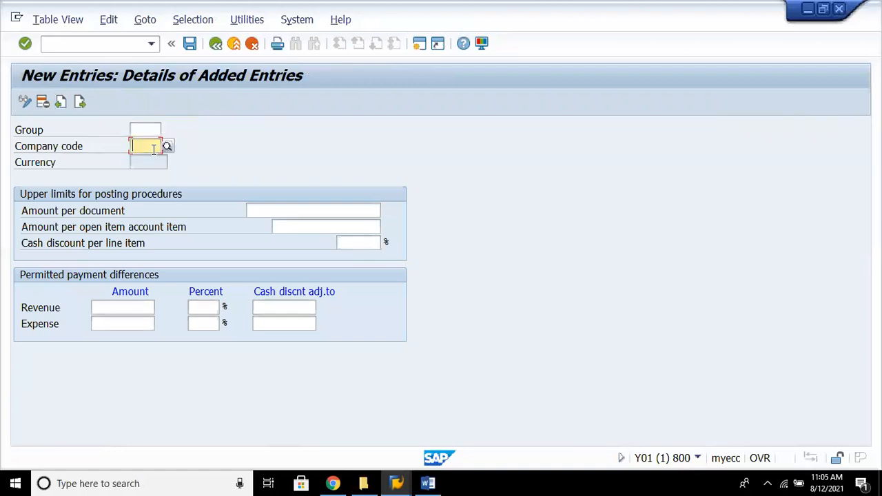
text(888)
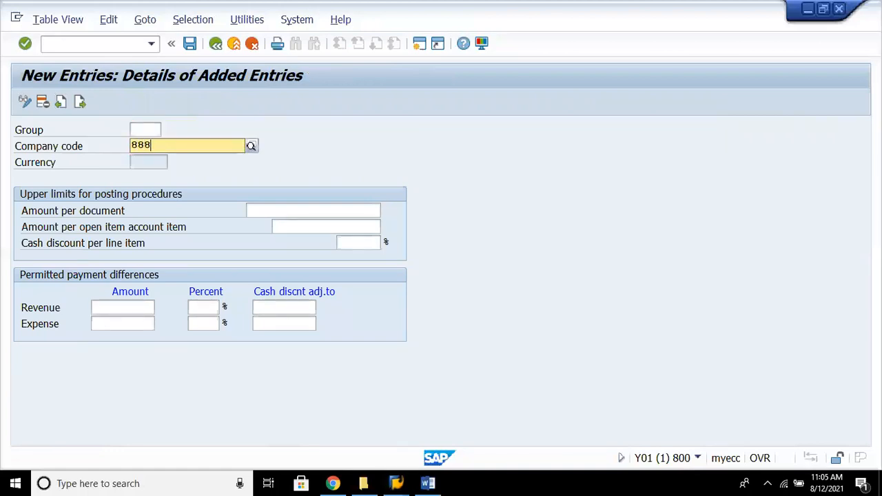
text(0)
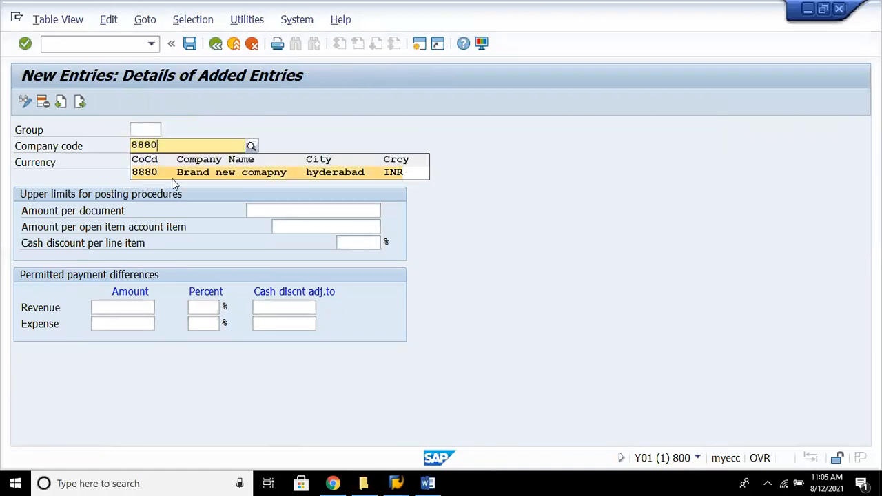
click(178, 172)
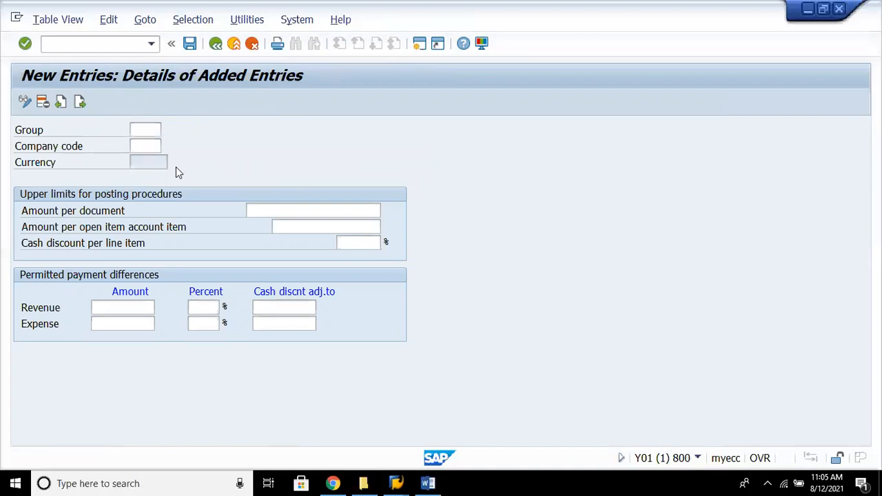
Set the upper limits to 9999999 per document, 9999999 per open item account item, and 5% cash discount per line item
click(316, 212)
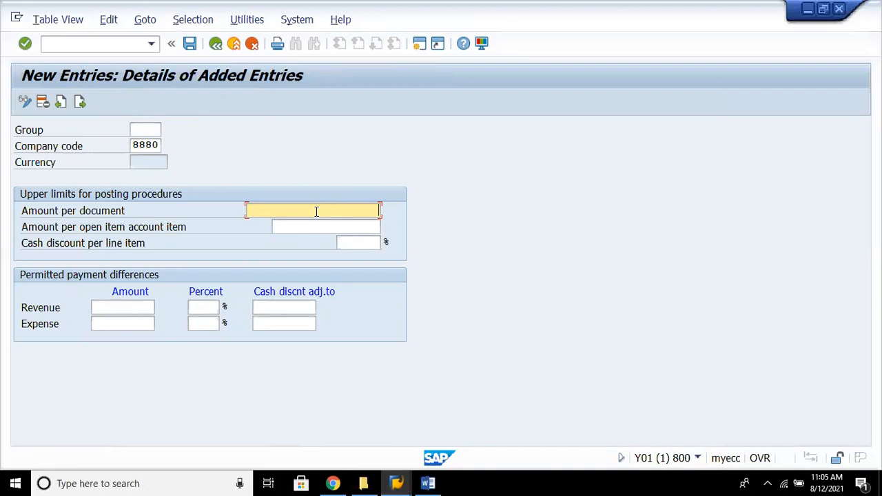
text(9999999)
key(Tab)
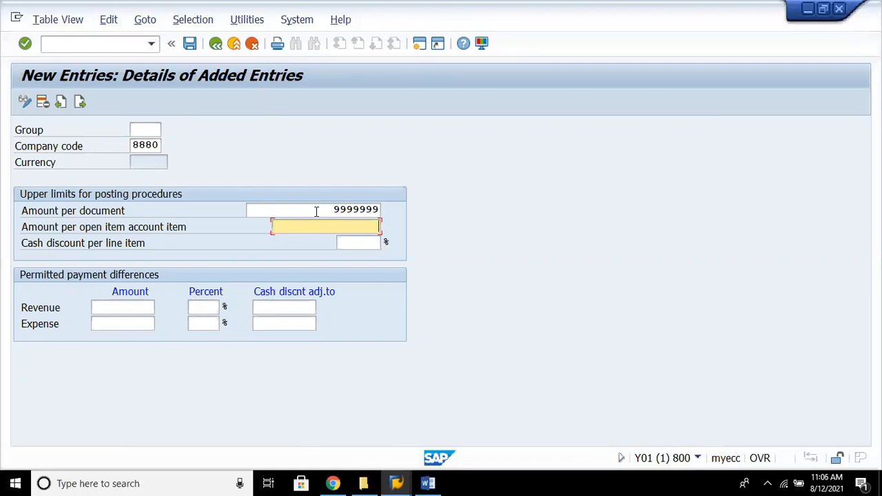
text(9999999)
key(Tab)
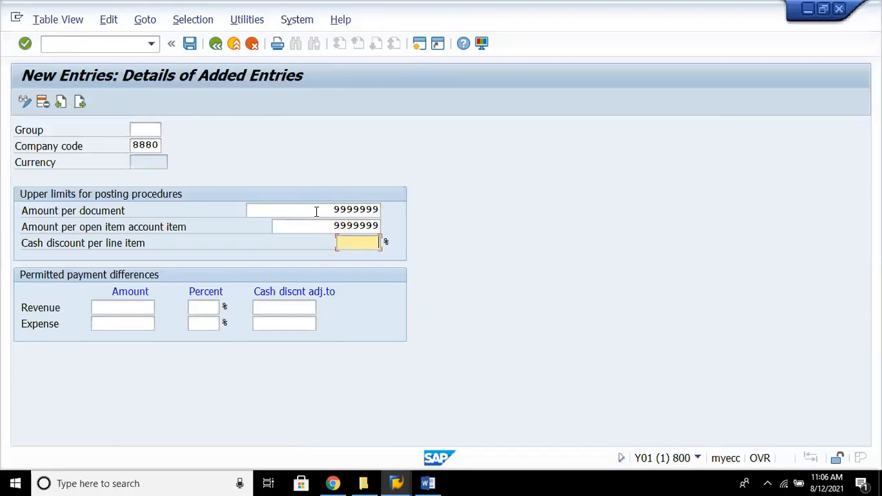
text(5)
key(Return)
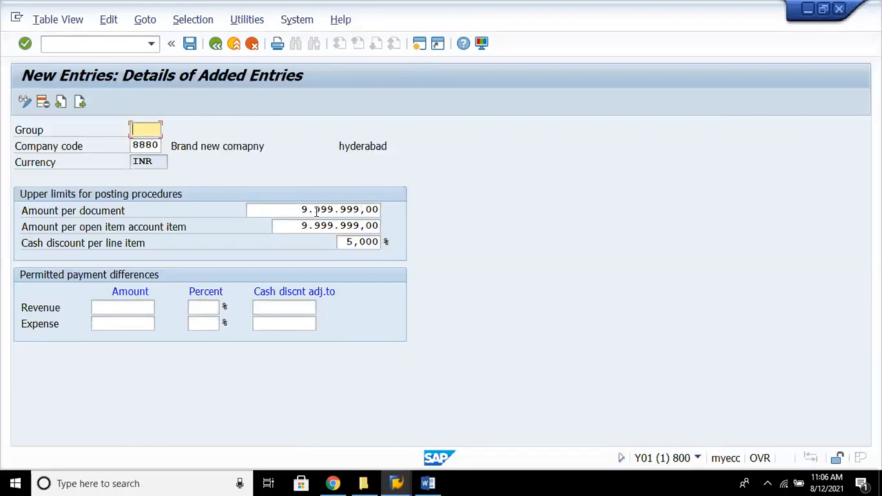
Save the employee tolerance group under customizing request Y01K900748, Brand New, and return to the implementation guide
click(191, 44)
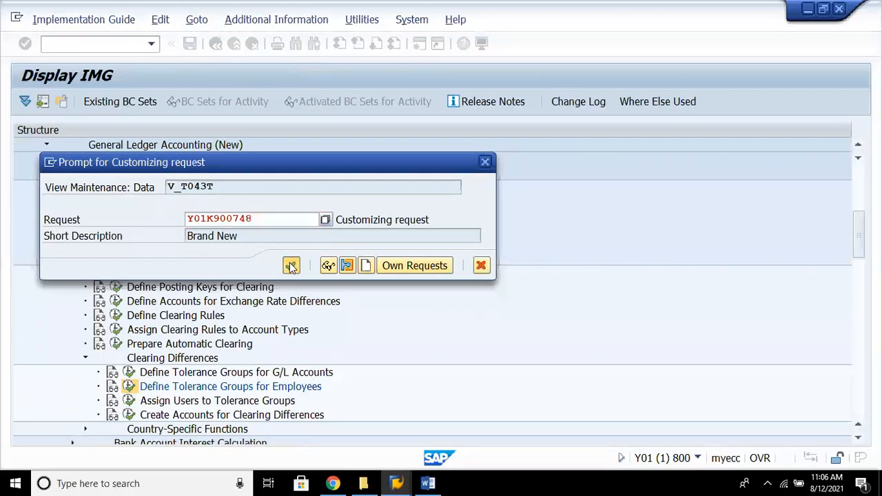
click(291, 266)
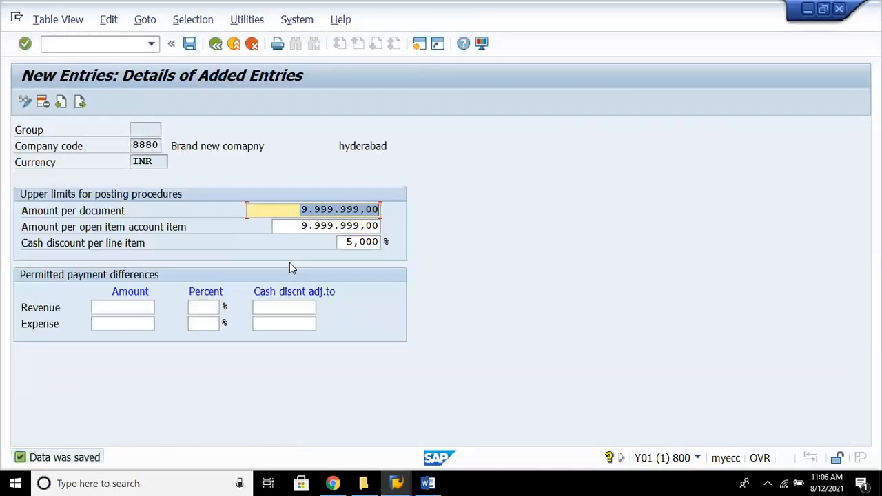
click(216, 44)
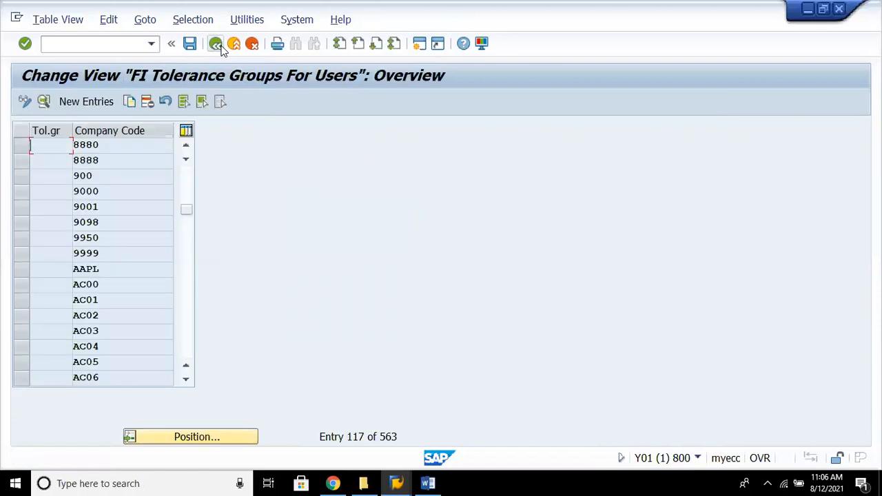
click(219, 46)
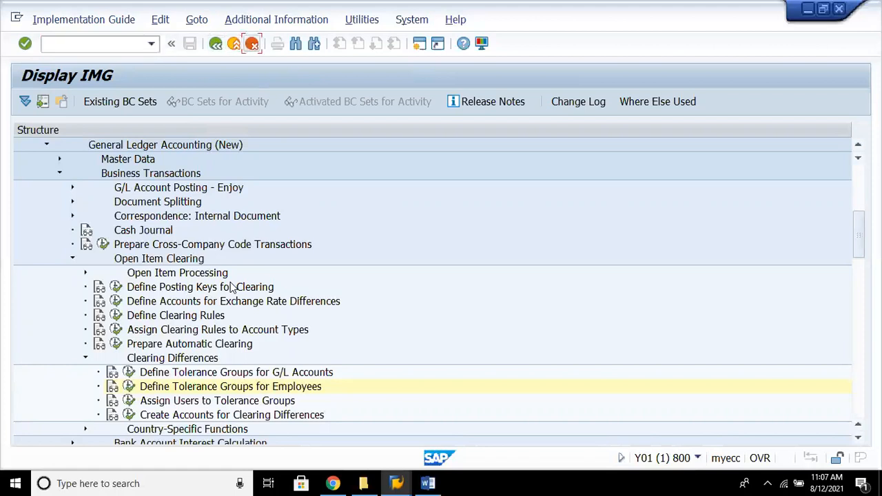
Open Create Accounts for Clearing Differences for chart of accounts 8888
click(313, 390)
key(Down)
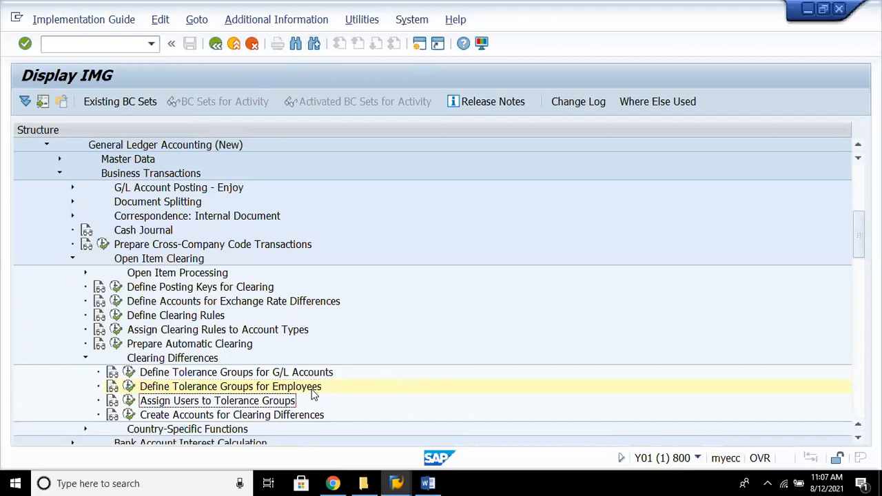
key(Tab)
key(Tab)
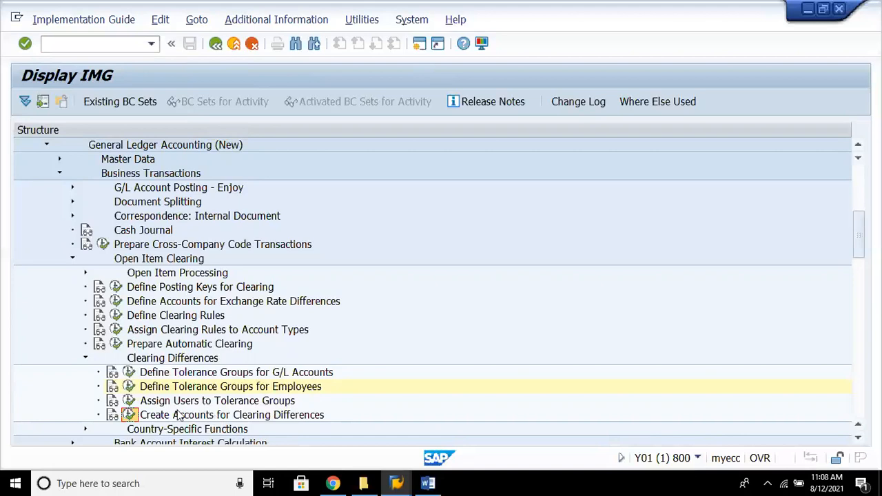
click(129, 417)
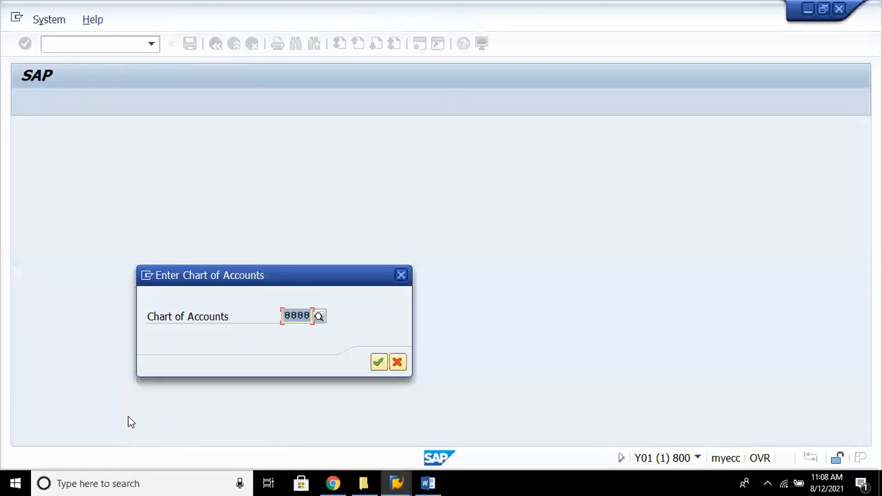
key(Return)
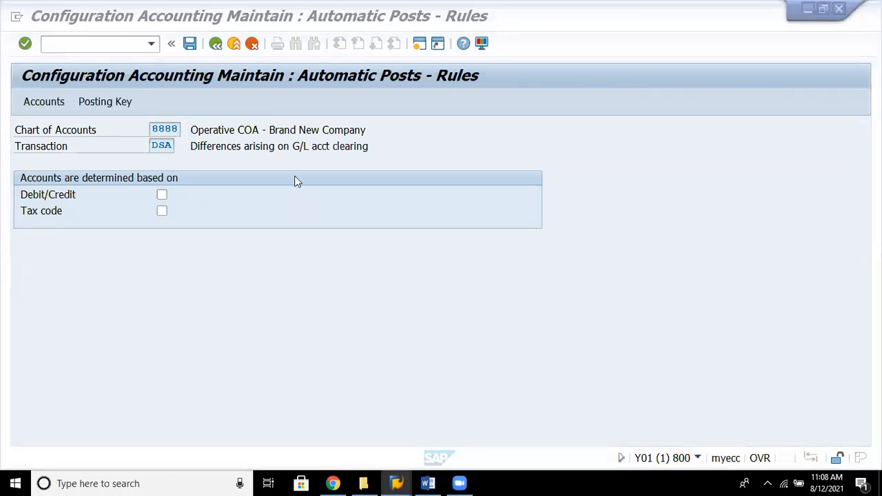
click(257, 276)
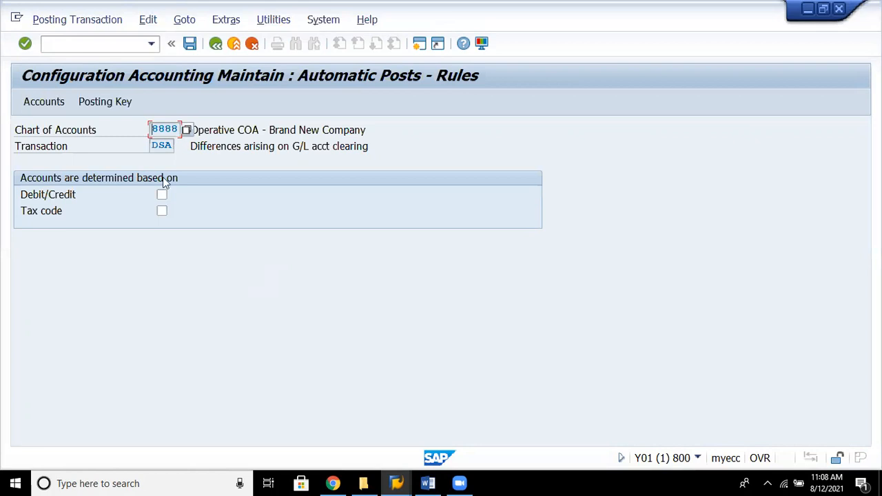
Save the DSA posting rules with Debit/Credit and Tax code unselected, and open the account assignment
click(61, 104)
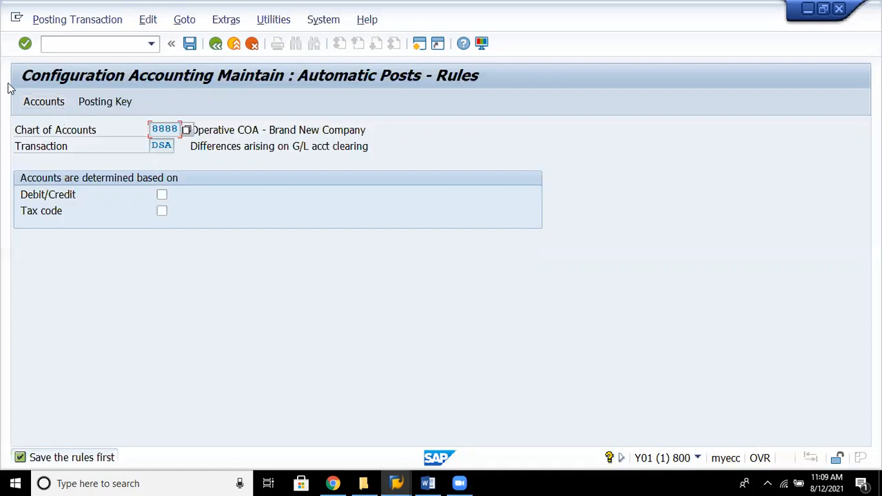
click(29, 103)
key(ctrl+s)
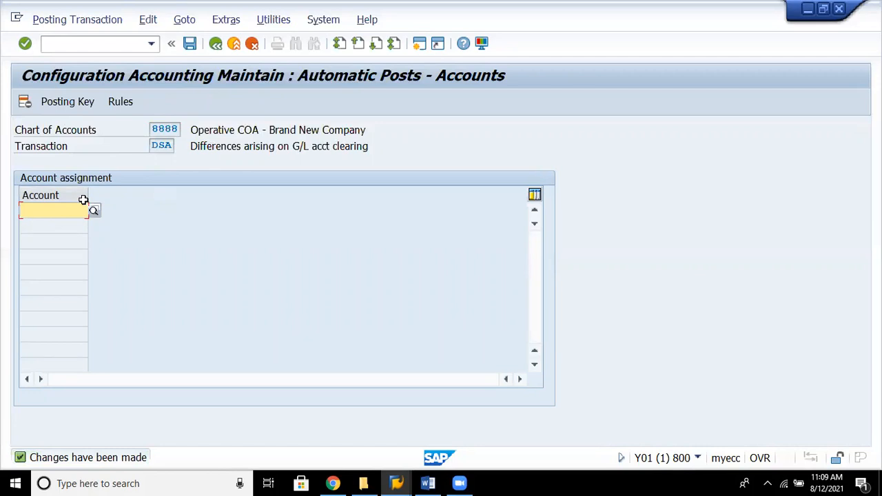
Assign G/L account 100006 to transaction DSA, Differences arising on G/L acct clearing
text(1000)
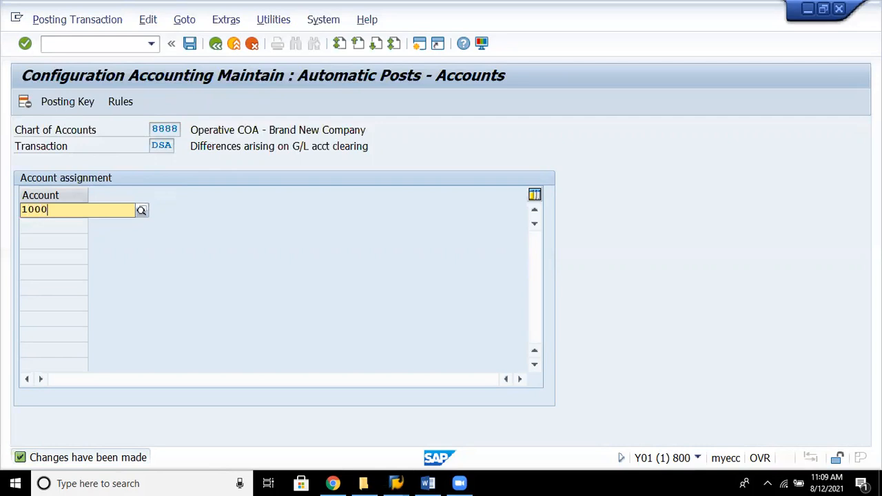
text(08)
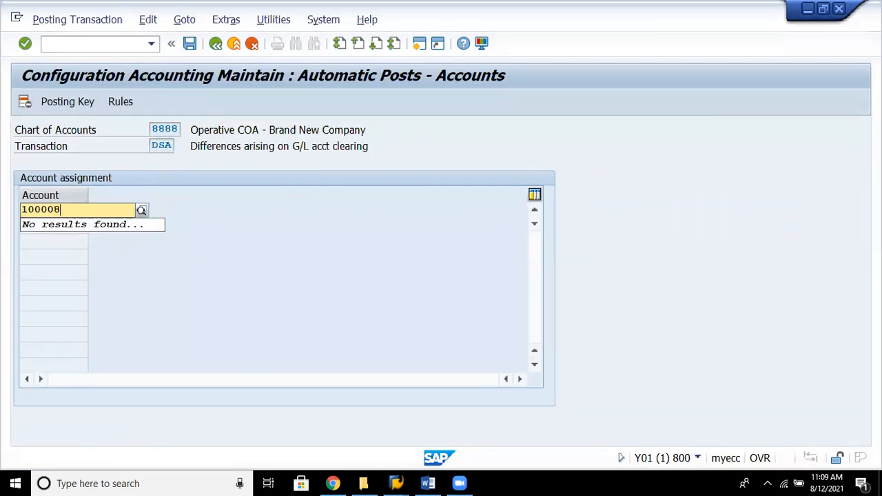
key(BackSpace)
text(6)
key(Return)
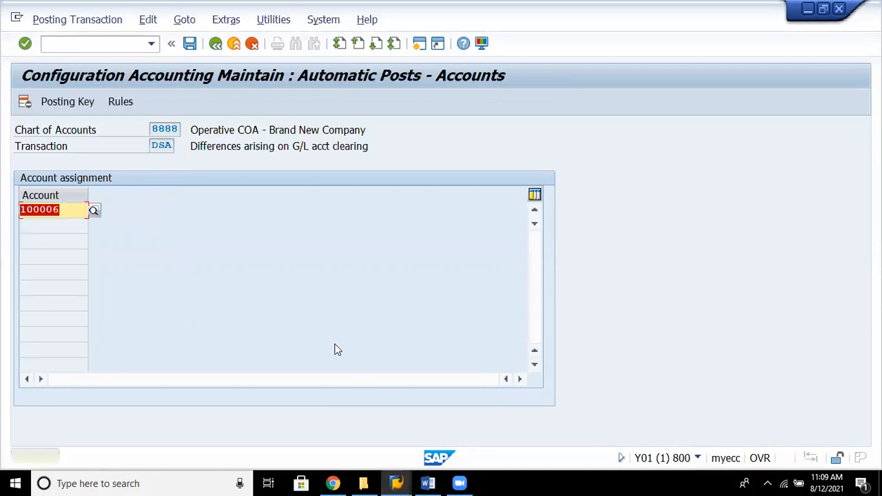
key(Return)
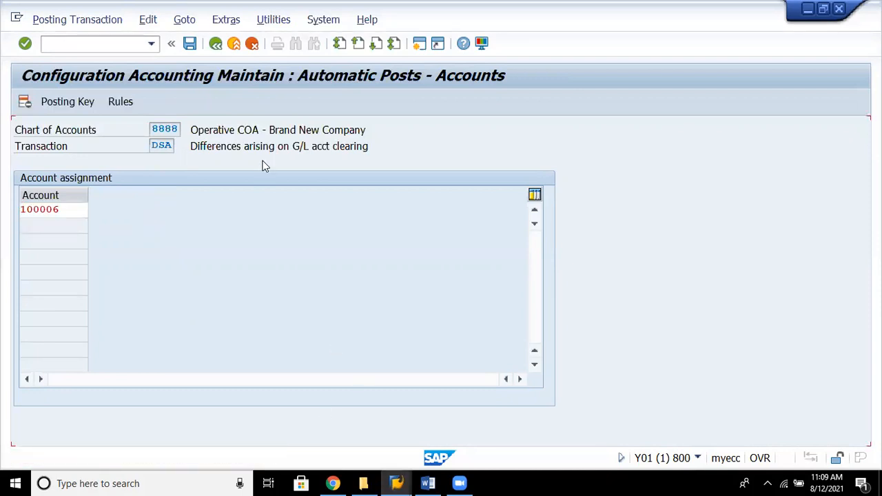
Save the DSA account assignment under customizing request Y01K900748, Brand New, and return to the implementation guide
click(190, 45)
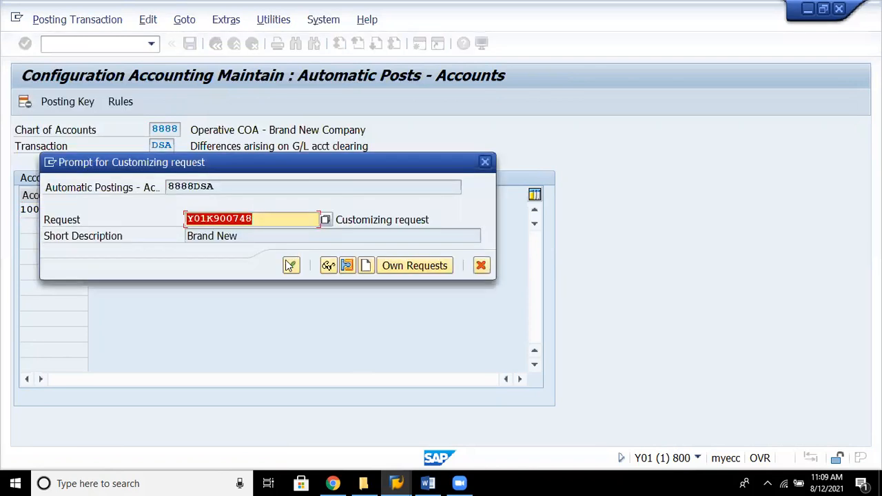
click(289, 266)
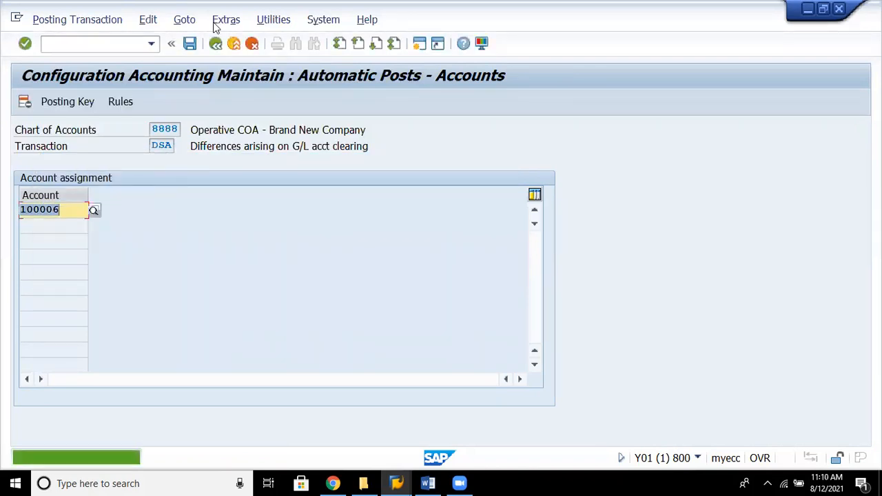
click(215, 43)
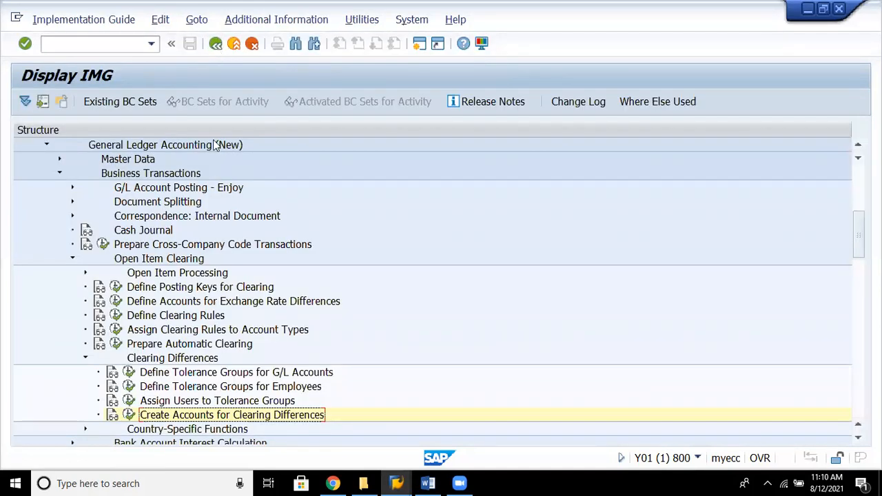
Collapse the Clearing Differences and Open Item Clearing nodes in the implementation guide
key(Up)
key(Up)
key(Up)
key(Up)
key(Up)
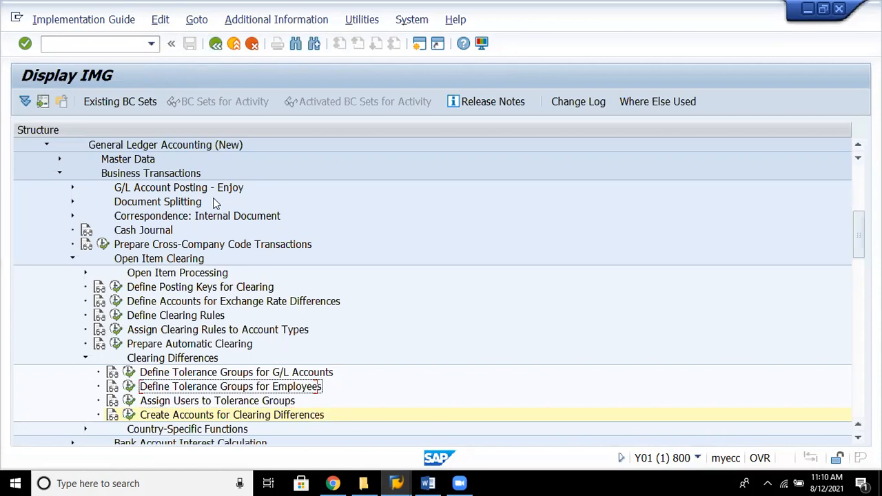
key(Left)
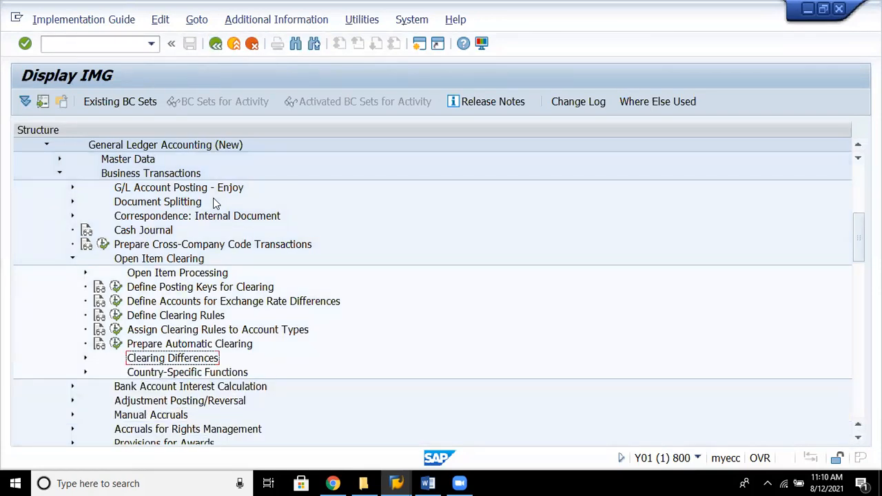
key(Down)
key(Up)
key(Down)
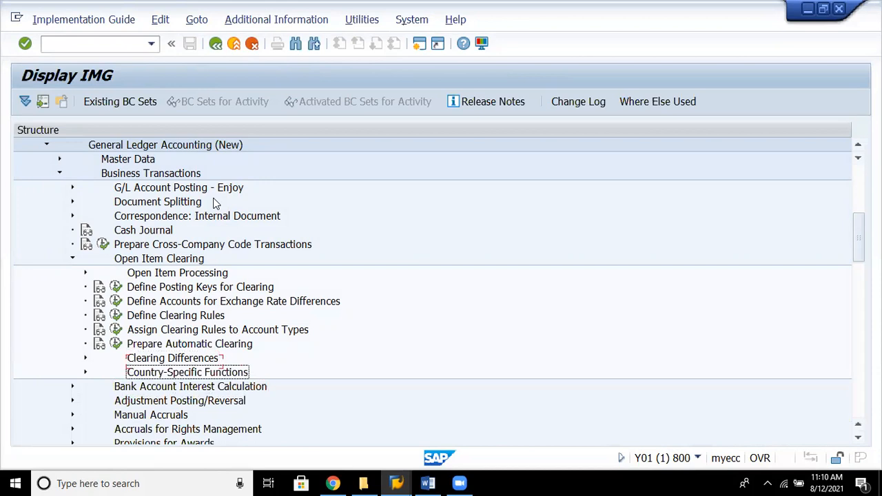
key(Up)
key(Up)
key(Up)
key(Up)
key(Up)
key(Up)
key(Up)
key(Up)
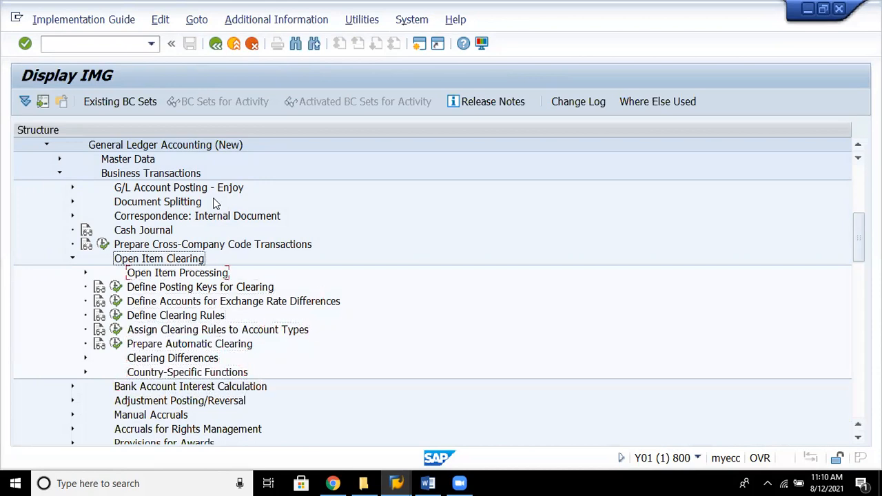
key(Left)
Expand Bank Account Interest Calculation and its Interest Calculation Global Settings node
key(Down)
key(Right)
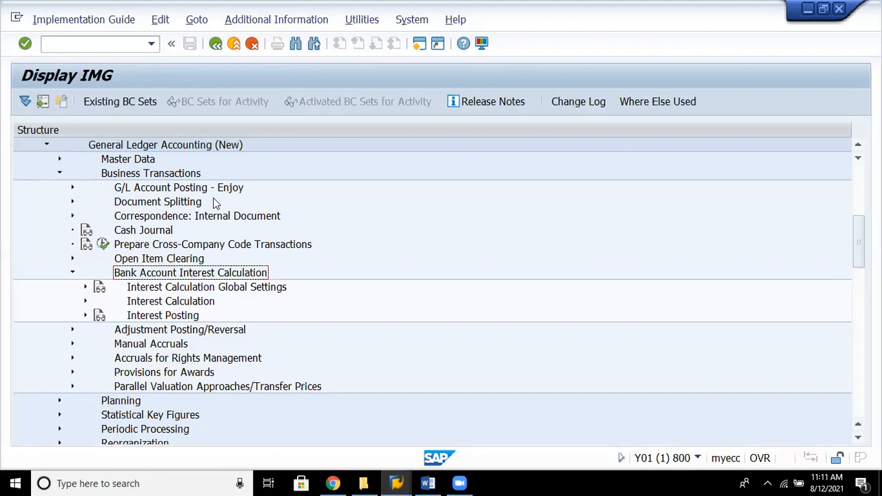
key(Down)
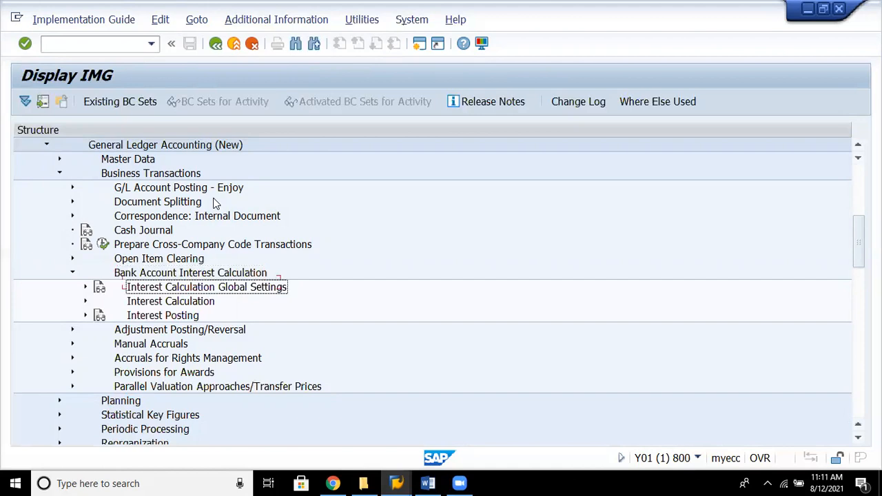
key(Right)
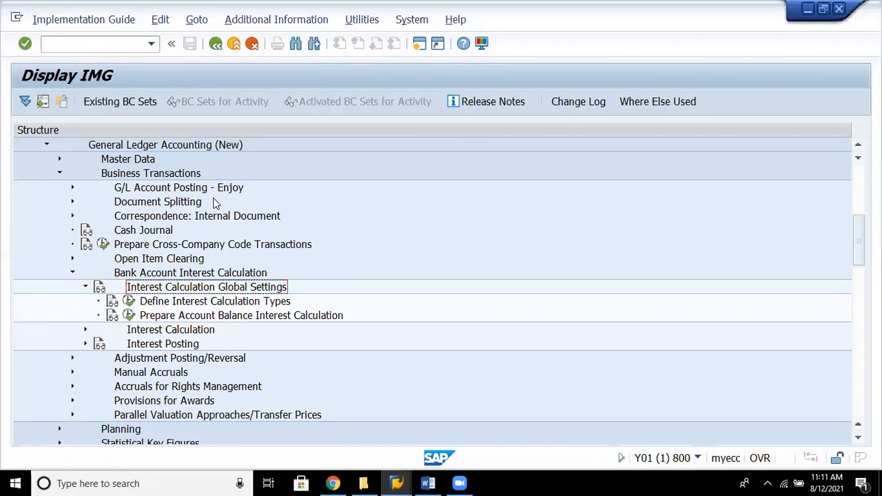
Read the documentation for Define Interest Calculation Types and open the activity's overview of interest settlement entries
click(113, 302)
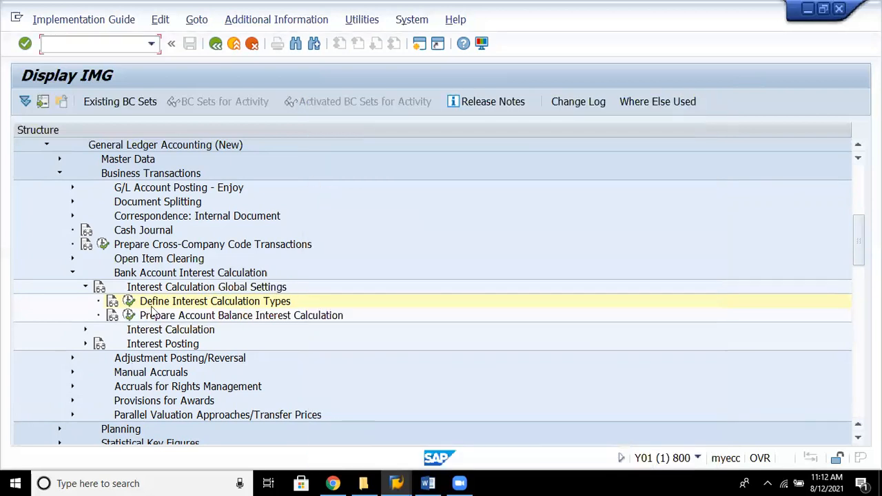
click(129, 301)
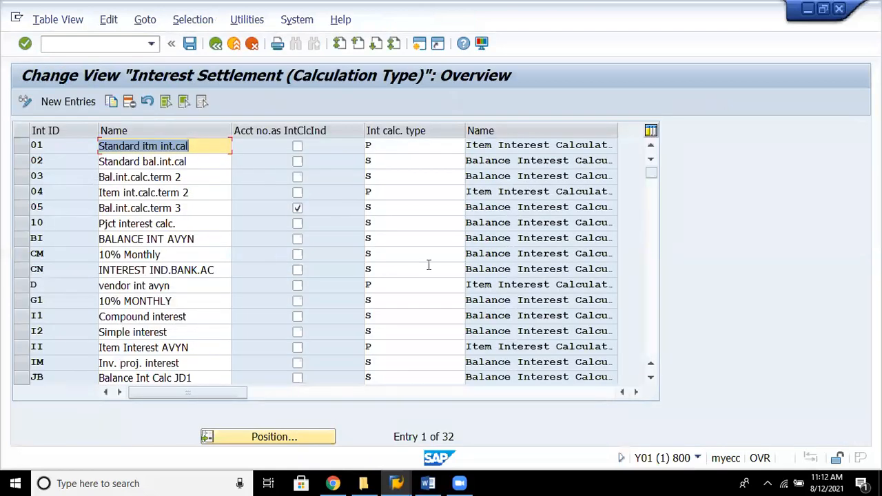
click(425, 147)
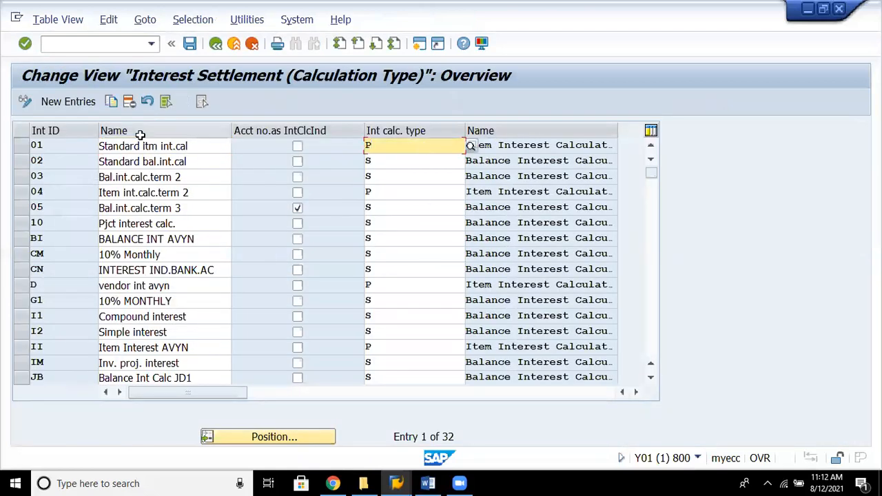
Copy the interest settlement entry 01, Standard itm int.cal, and give the copy the interest ID 88
click(23, 150)
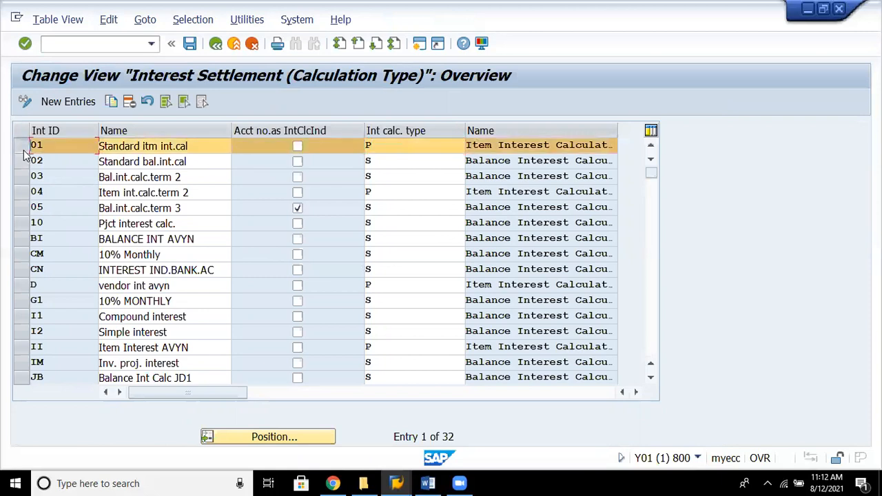
click(111, 102)
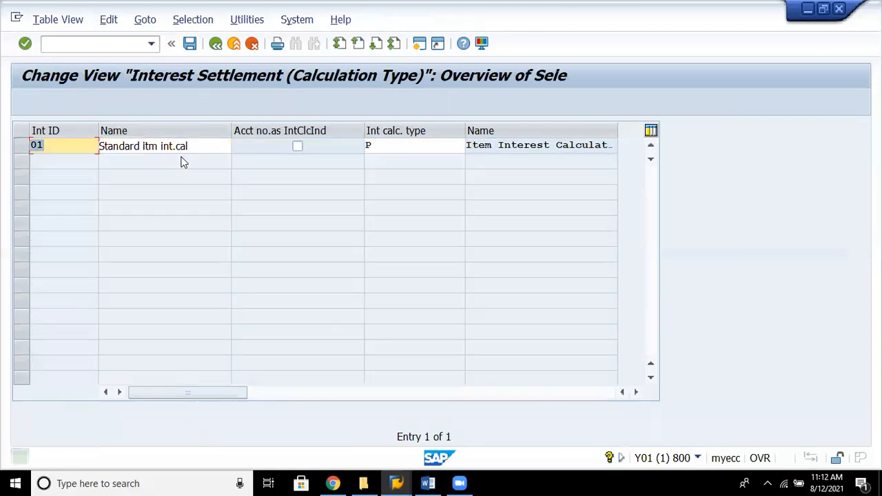
key(Delete)
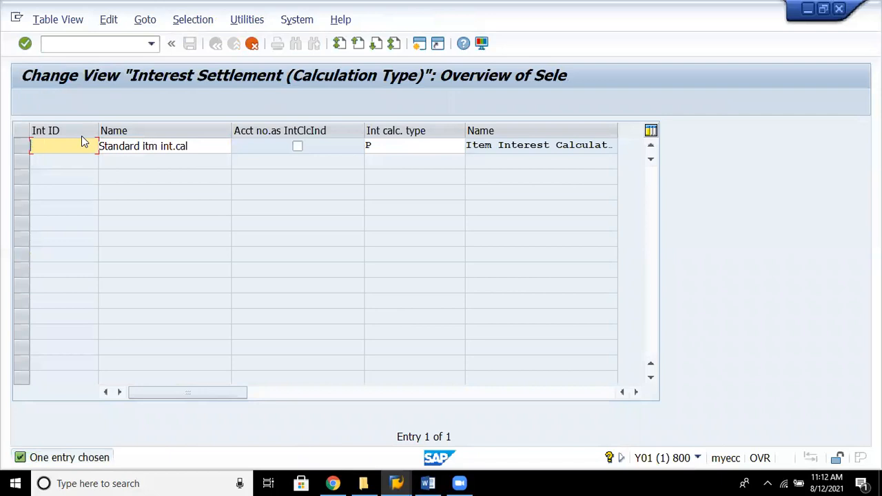
text(88)
click(199, 145)
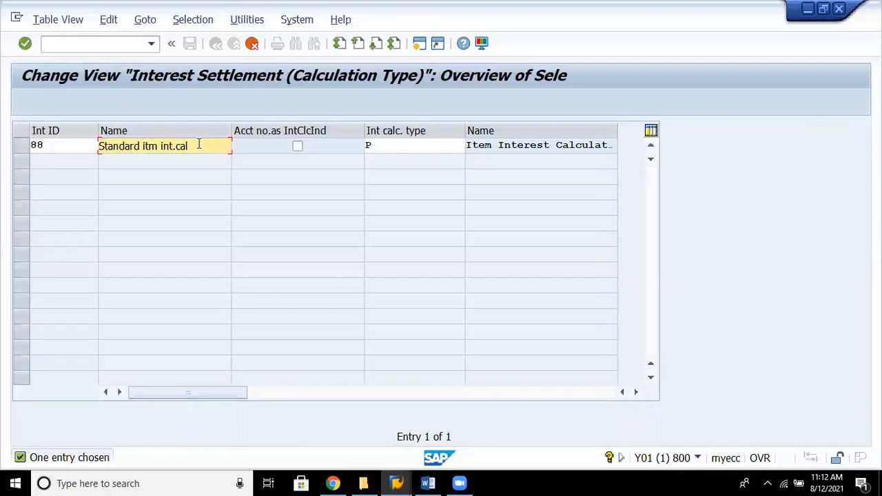
Choose calculation type P, Item Interest Calculation, for interest ID 88 and accept the copied entry
click(373, 146)
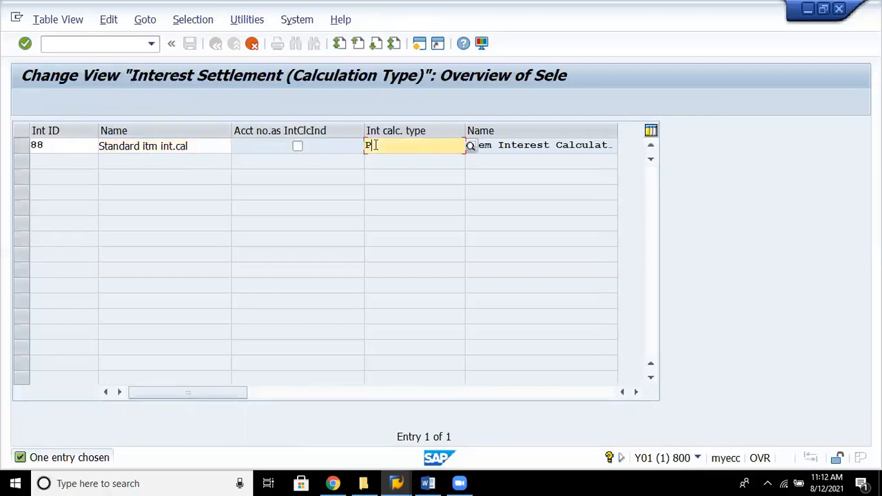
click(472, 148)
click(473, 149)
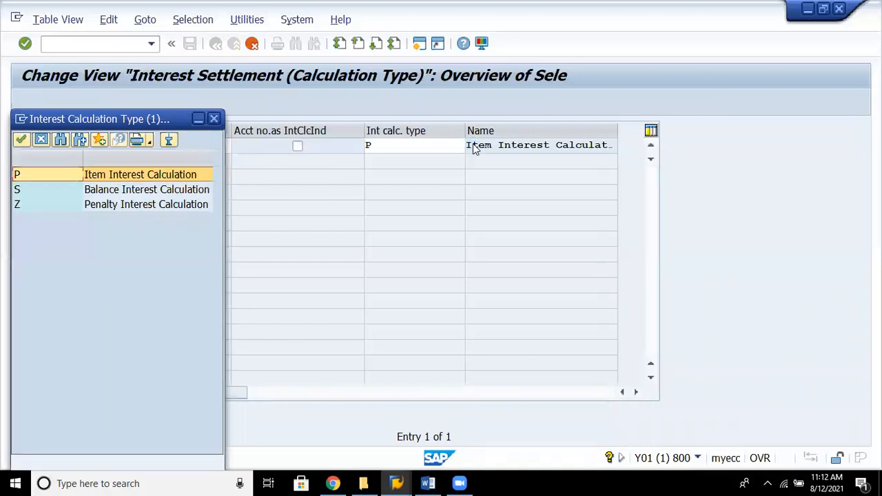
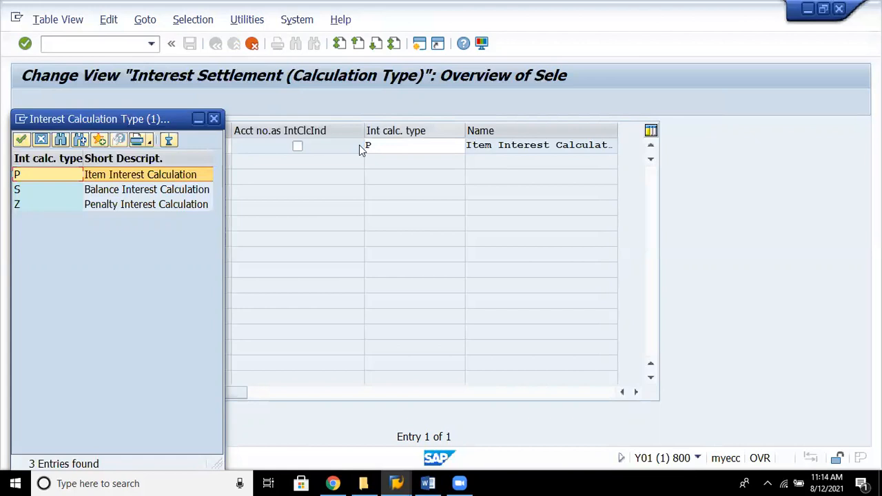
click(175, 177)
double_click(174, 175)
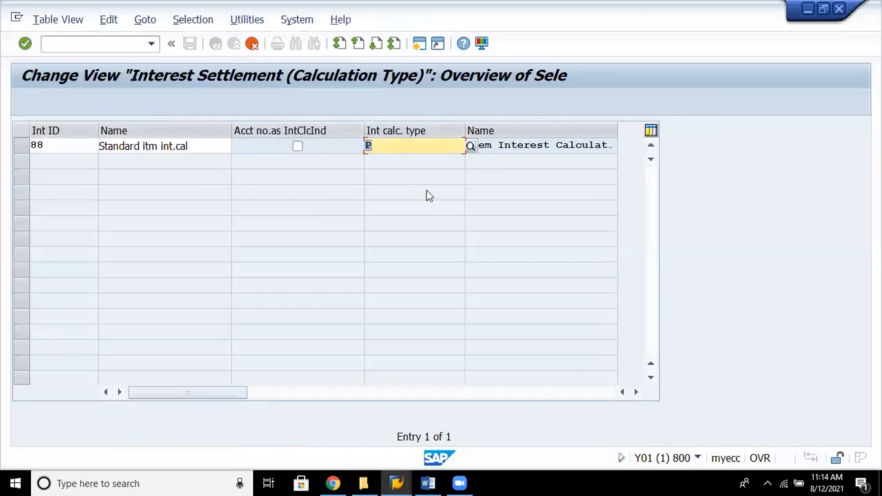
key(Return)
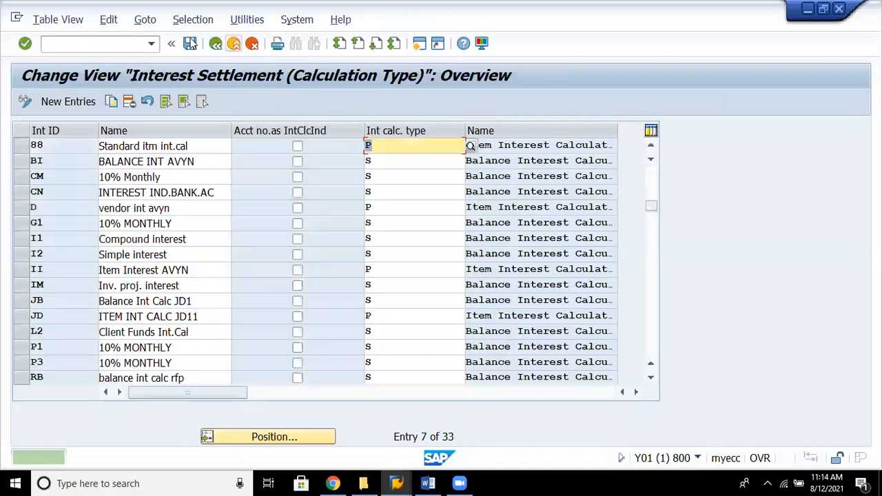
Save the interest settlement entry 88 under customizing request Y01K900748, Brand New, and return to the implementation guide
click(189, 43)
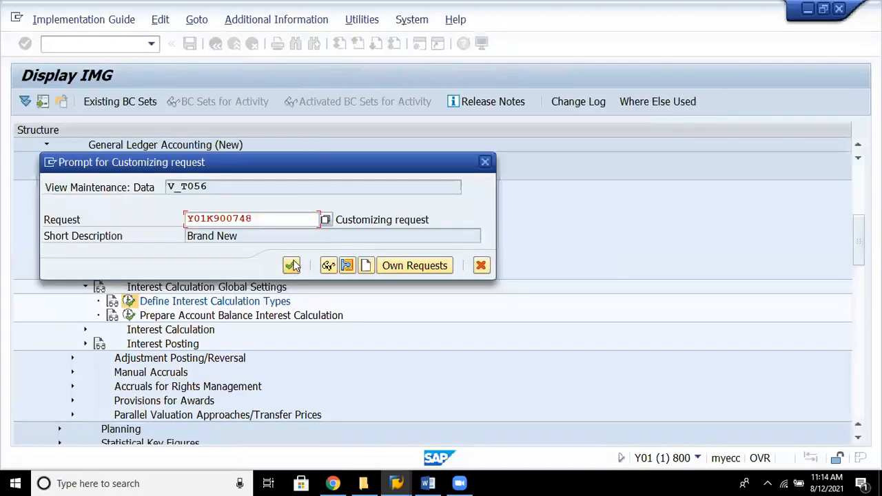
click(292, 266)
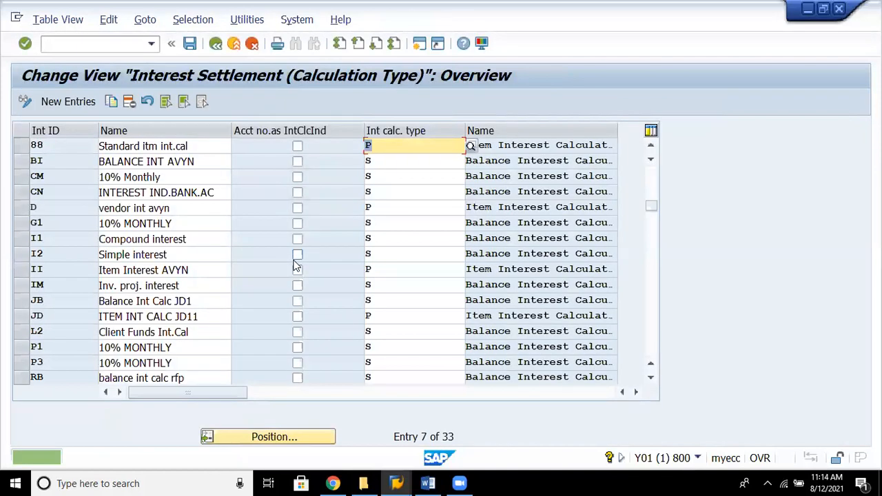
click(215, 44)
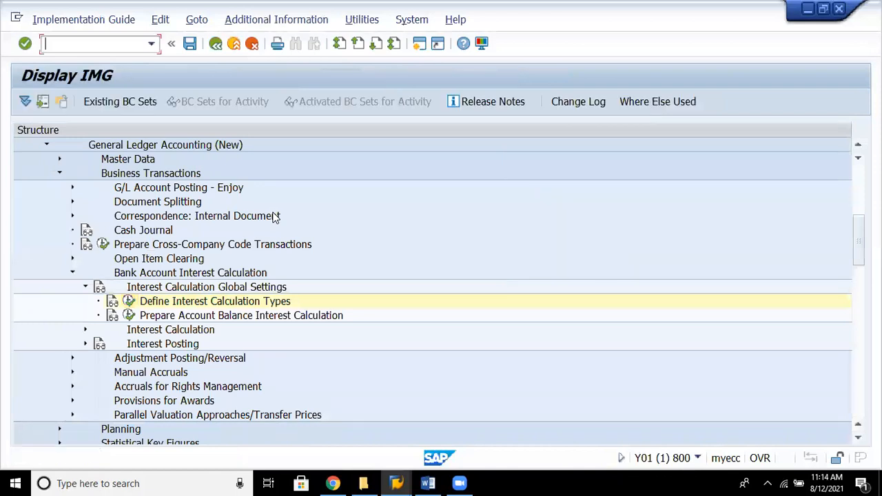
In Prepare Account Balance Interest Calculation, open indicator 01 and choose calendar type G, 28,..,31/365
click(239, 318)
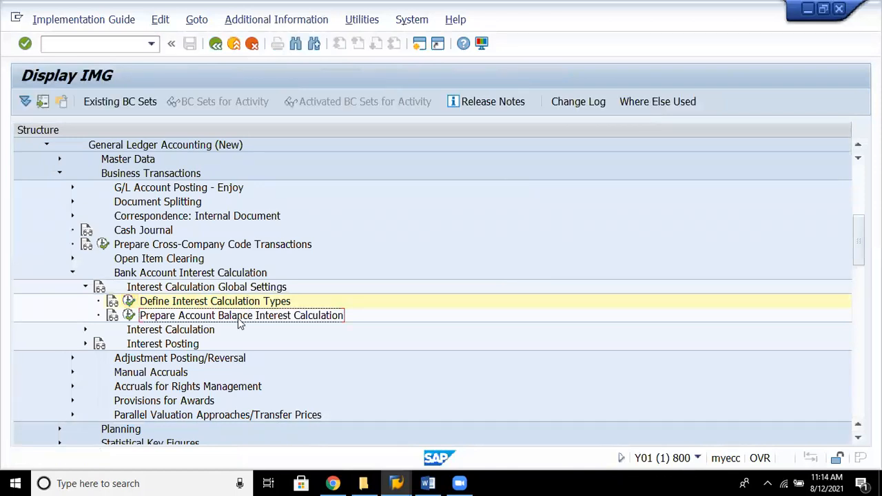
click(129, 316)
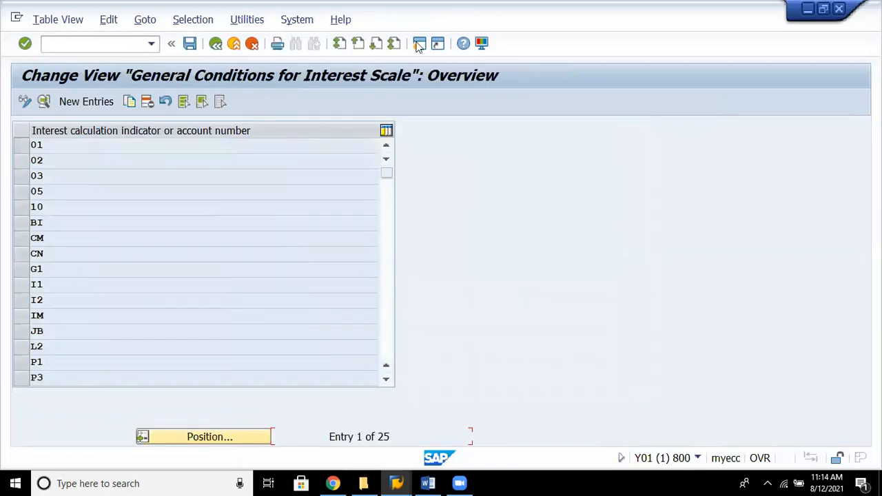
double_click(154, 144)
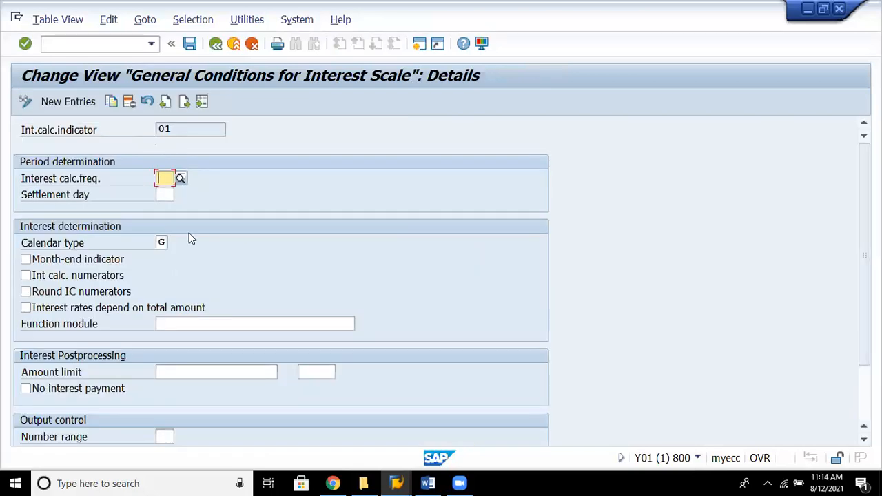
click(162, 242)
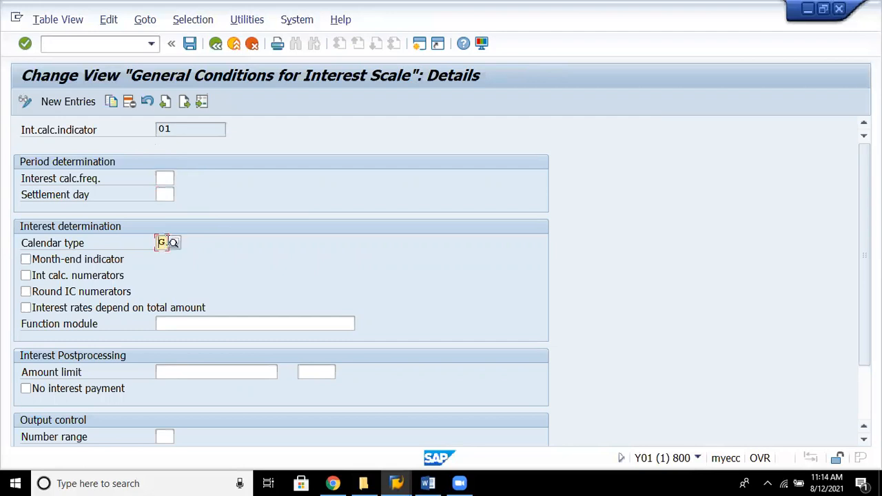
click(173, 243)
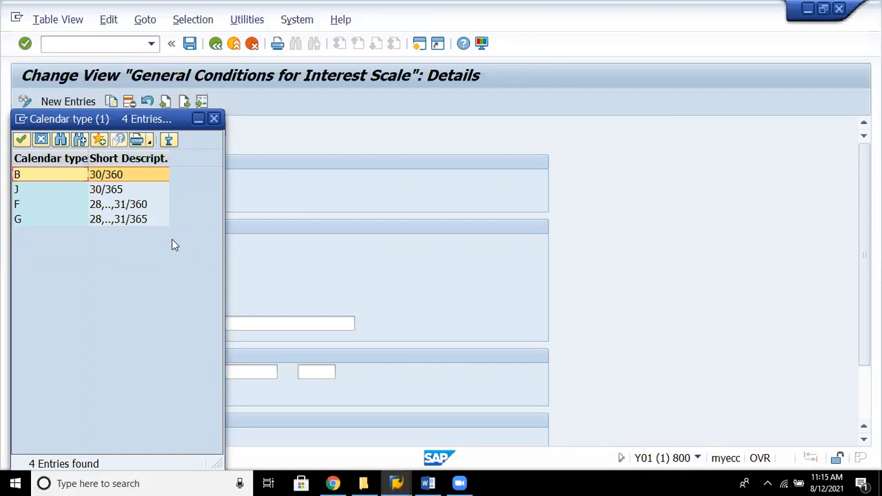
double_click(118, 221)
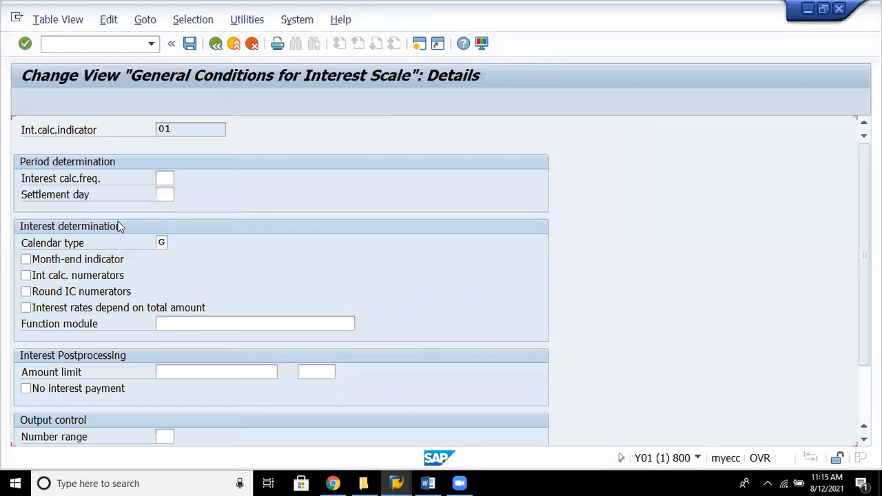
Save the general conditions of indicator 01 under customizing request Y01K900748, Brand New, and return to the implementation guide
click(190, 43)
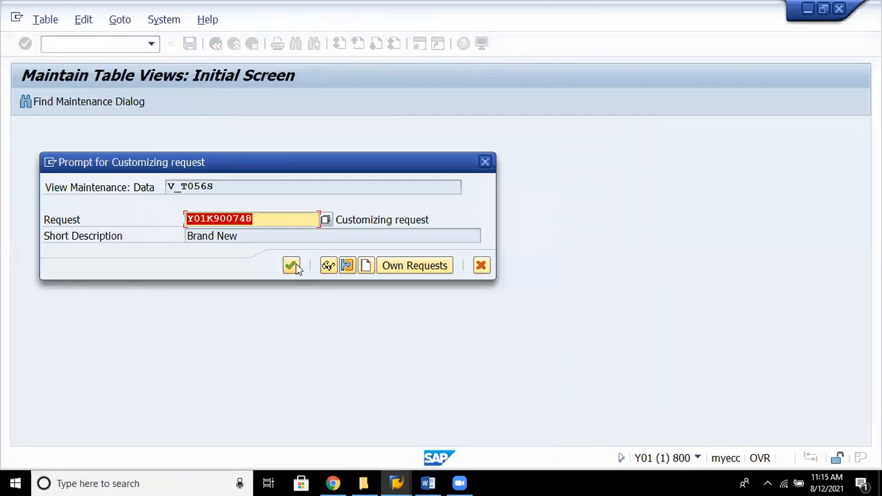
click(291, 266)
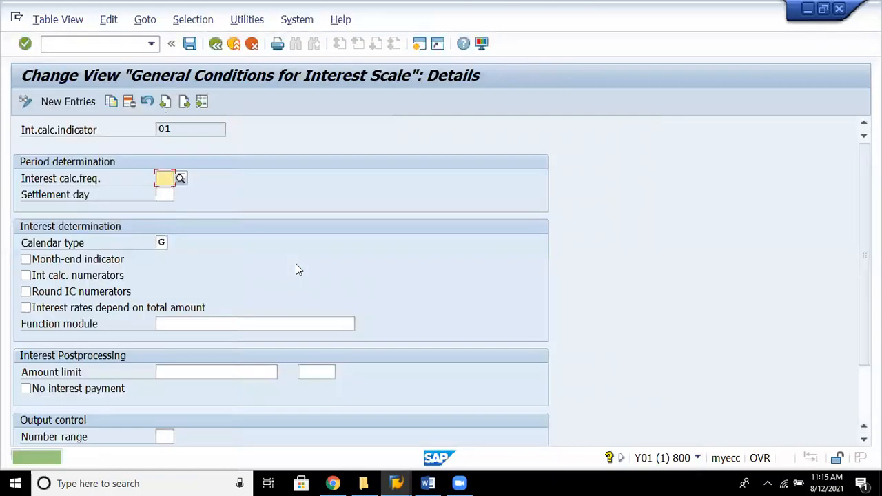
click(215, 44)
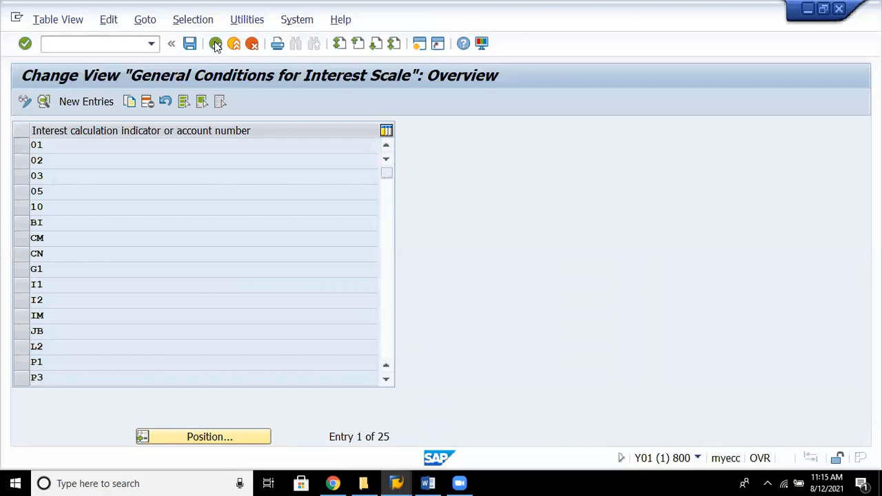
click(215, 44)
Collapse Interest Calculation Global Settings and expand the Interest Calculation node under Bank Account Interest Calculation
key(Up)
key(Up)
key(Left)
key(Down)
key(Right)
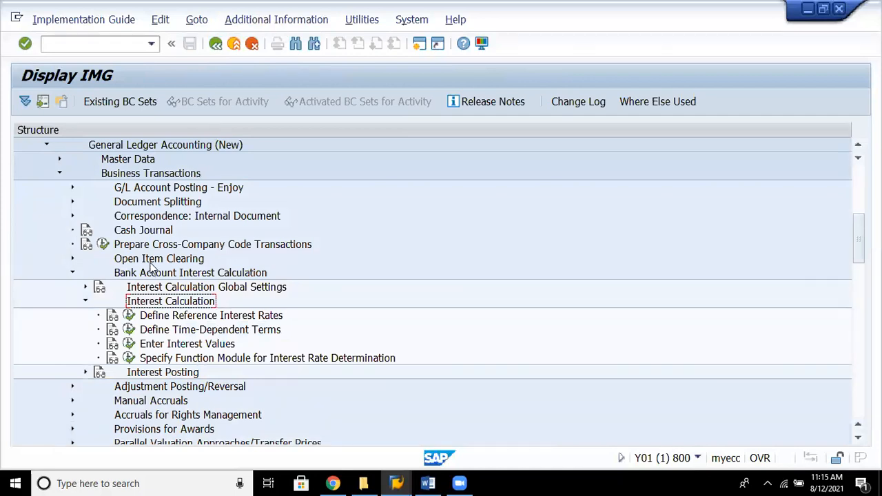
Read the documentation for Define Reference Interest Rates and open the activity's overview of reference rates
click(113, 316)
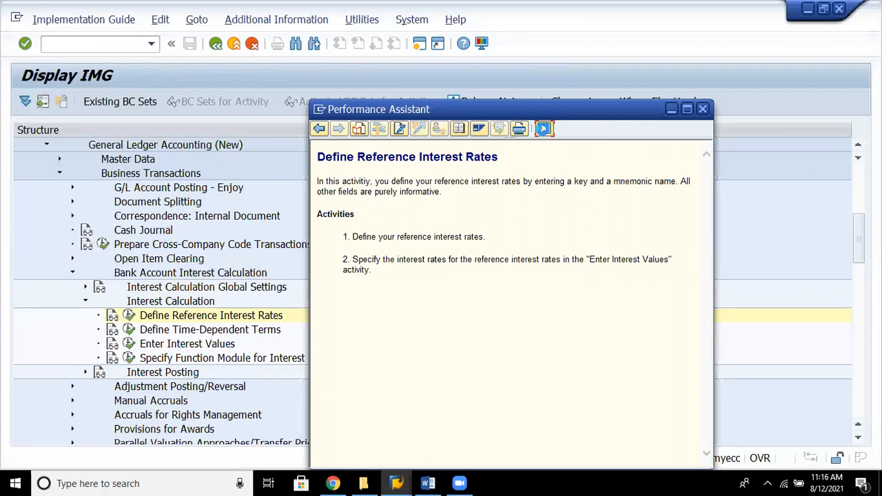
click(544, 129)
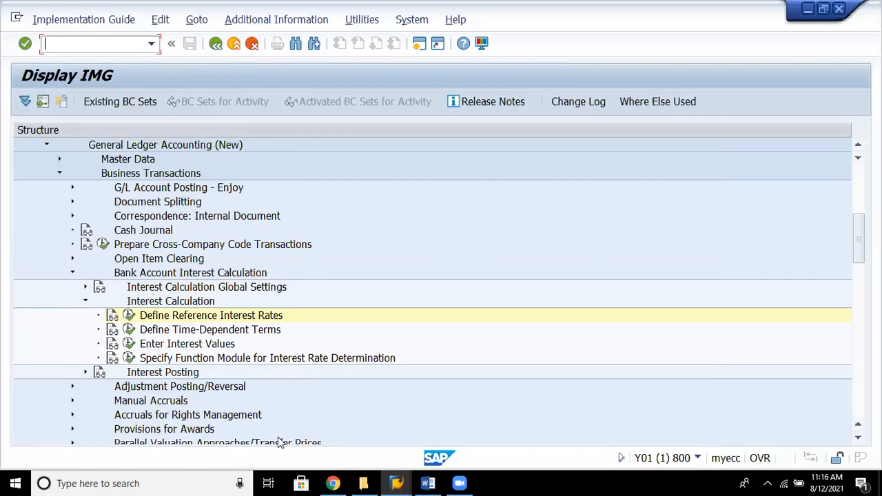
click(127, 318)
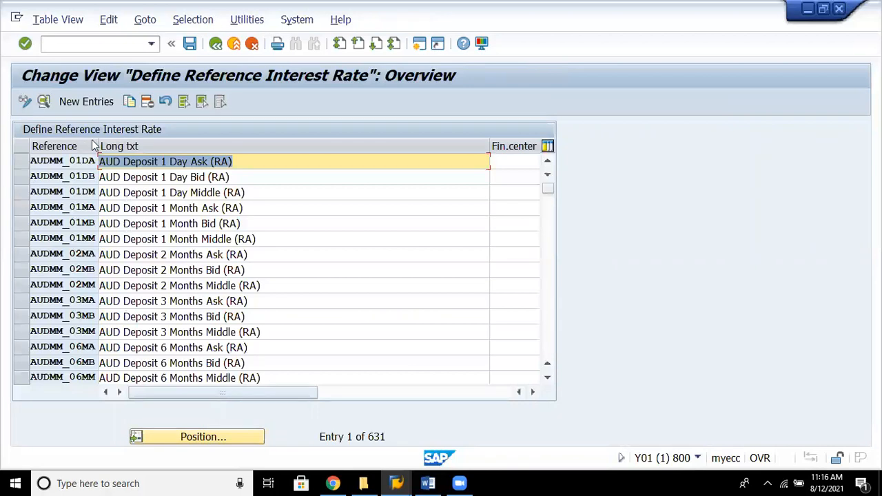
Examine the details of reference rate AUDMM_01DA, the blank new-entry form and the list of existing reference rates
double_click(45, 160)
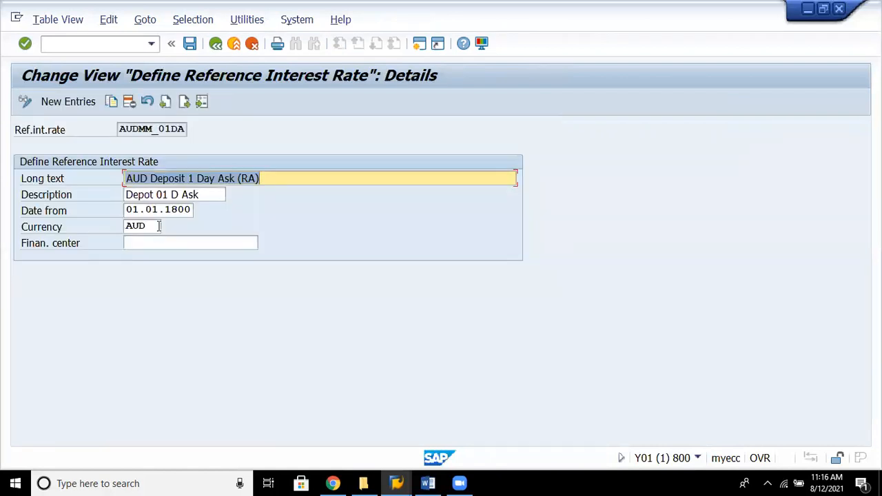
click(216, 44)
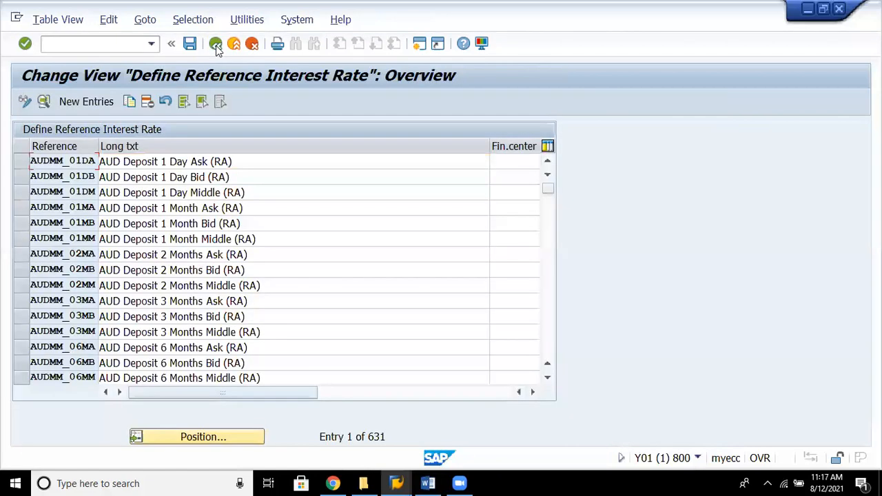
click(86, 102)
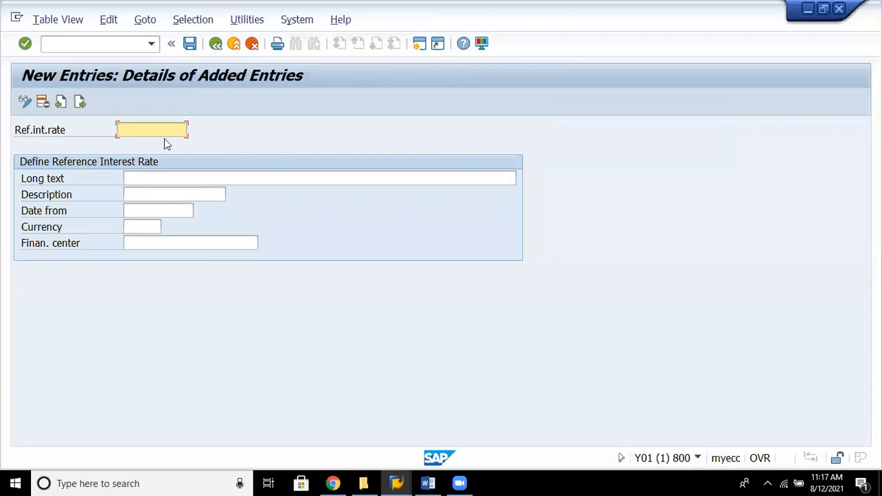
click(216, 44)
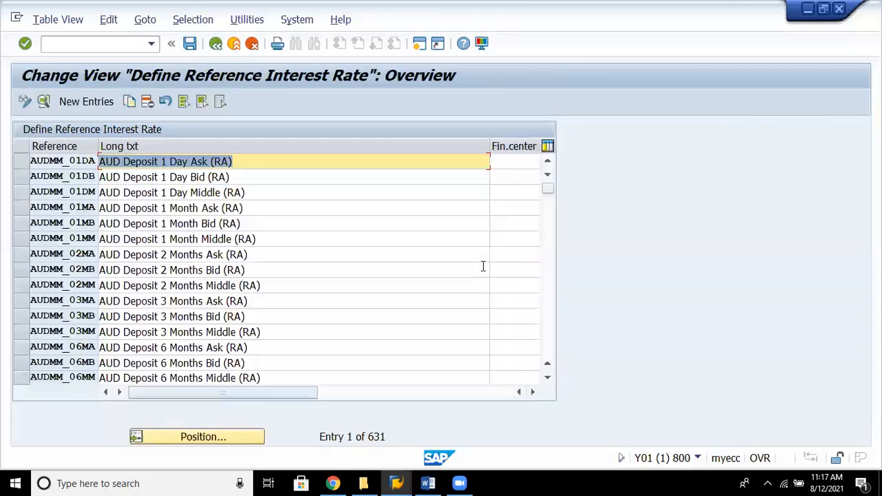
scroll(548, 334, down, 4)
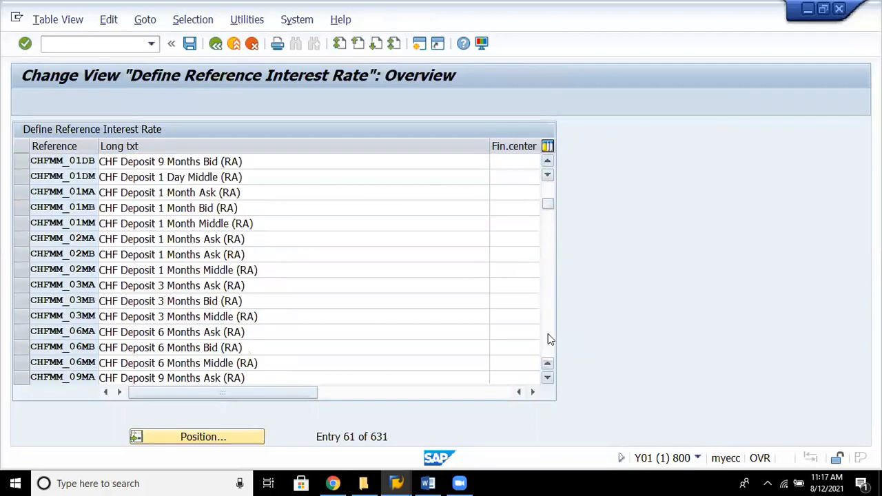
scroll(548, 334, down, 3)
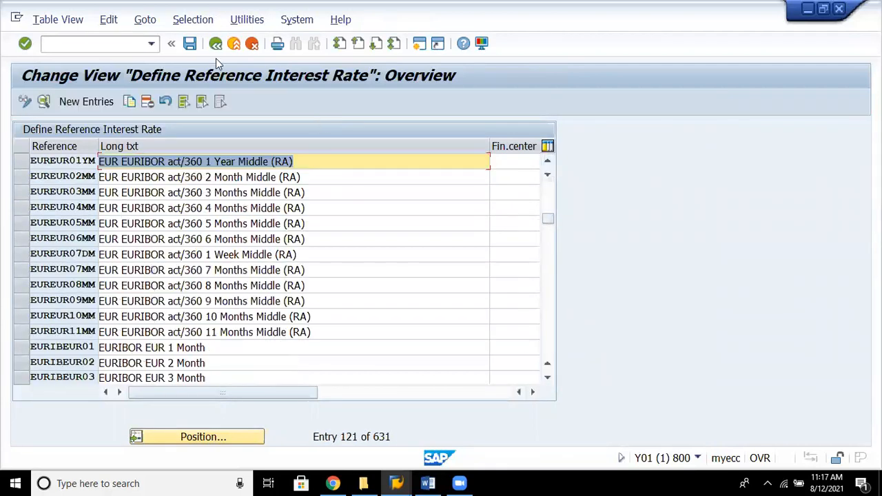
Start a new reference interest rate entry with the key INFOINR88
click(91, 101)
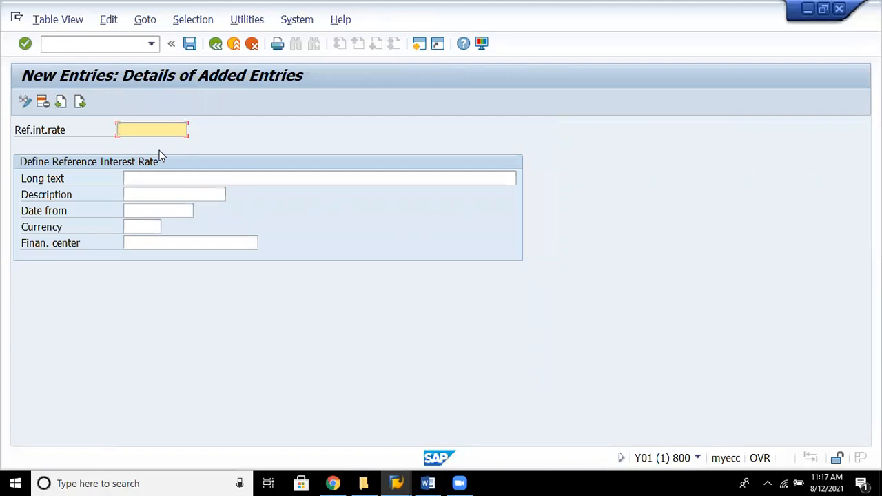
text(in)
key(BackSpace)
key(BackSpace)
key(BackSpace)
text(inf)
key(BackSpace)
key(BackSpace)
key(BackSpace)
text(INF)
Enter "Reference Interest calac" as the long text of reference interest rate INFOINR88
click(151, 181)
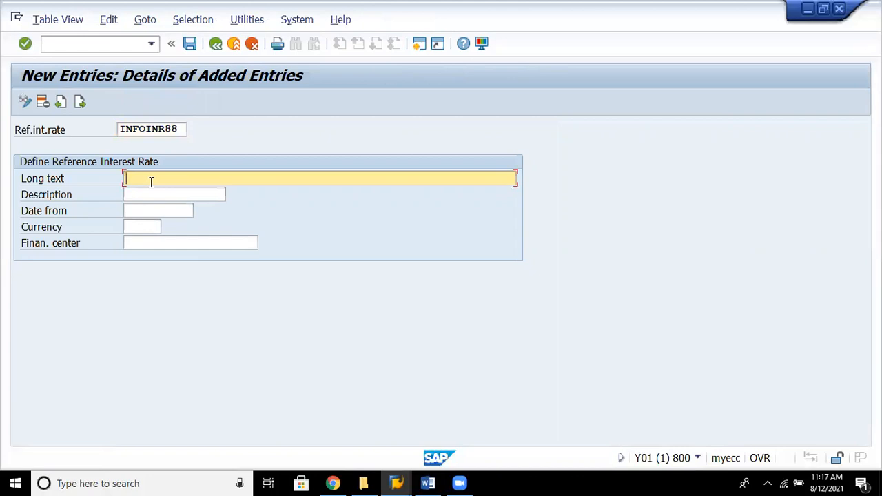
text(Interest)
key(BackSpace)
key(BackSpace)
key(BackSpace)
key(BackSpace)
key(BackSpace)
key(BackSpace)
key(BackSpace)
key(BackSpace)
text(Reference Interest calac)
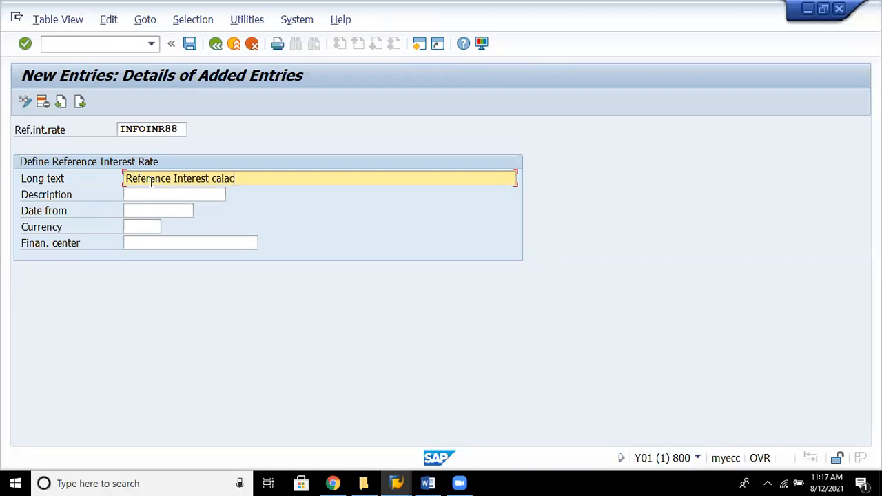
Complete the long text as "Reference Interest calaculation INR- 8888" and enter 8888 as the description
text(ulation INR- 8888)
key(Tab)
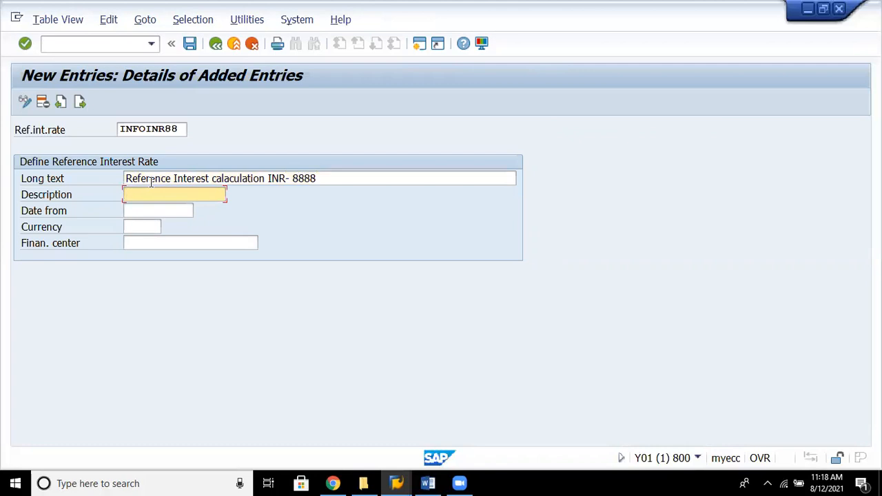
text(8888)
key(Tab)
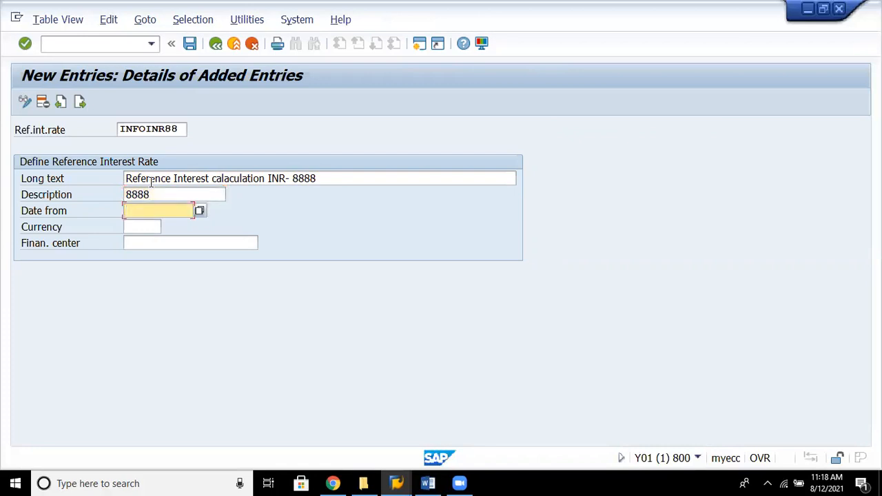
Set the reference interest rate's start date to 12.08.2021 and its currency to INR
key(F4)
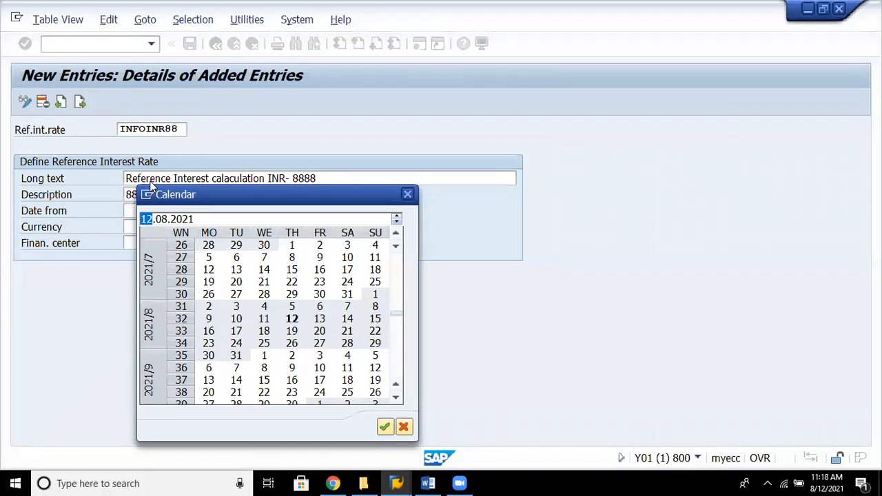
key(Return)
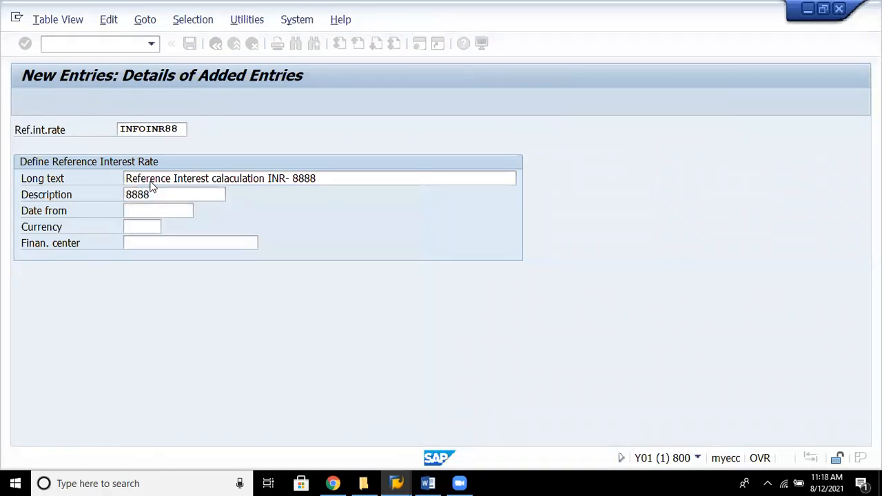
click(129, 227)
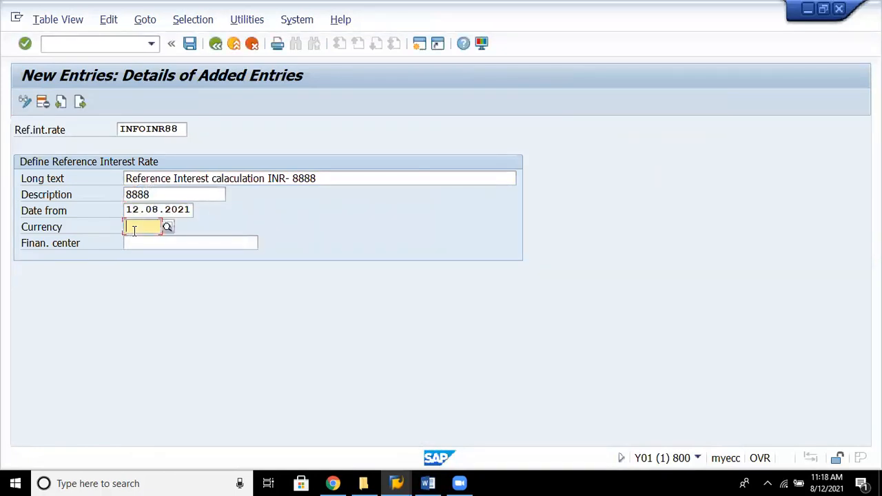
text(inr)
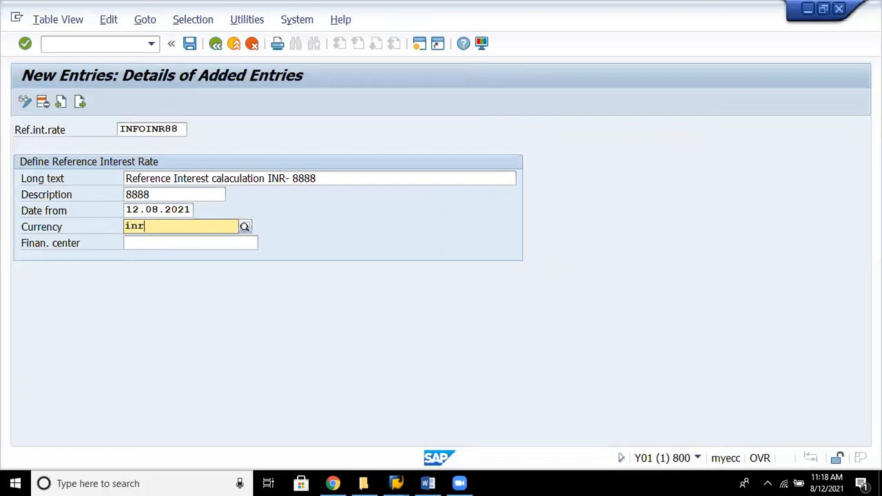
key(Return)
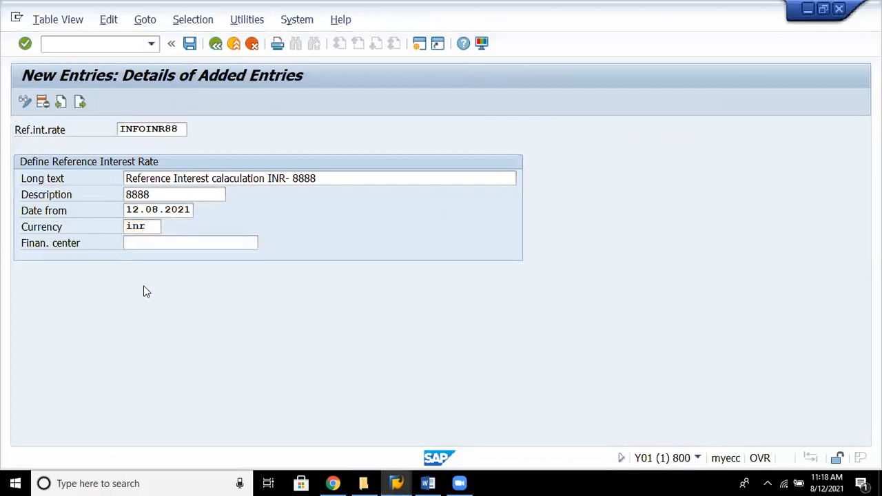
Save the new reference interest rate under the proposed customizing request and return to the overview
click(190, 44)
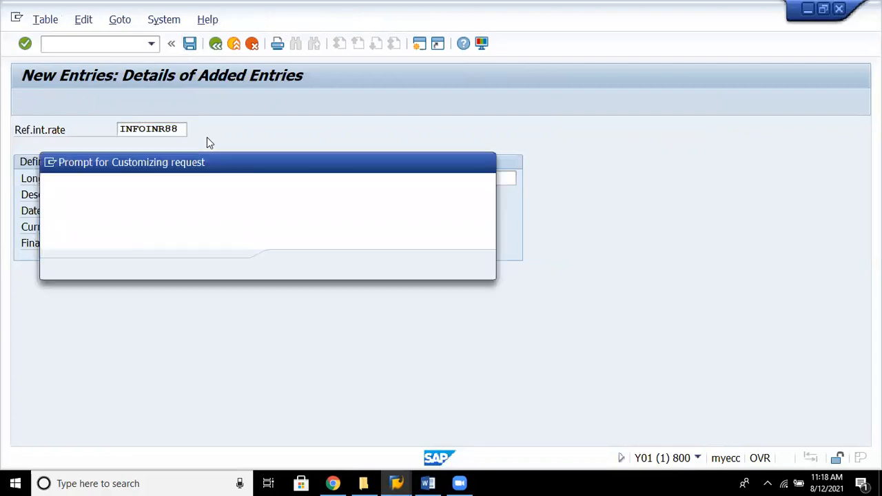
click(290, 266)
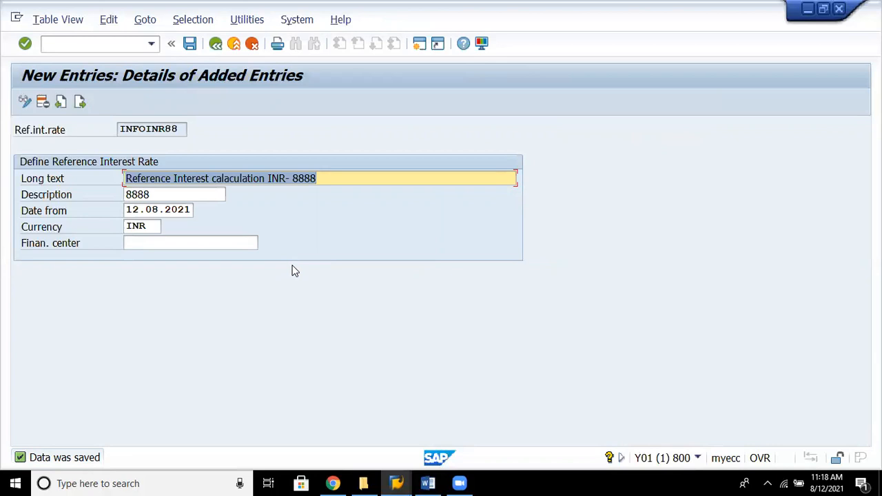
click(216, 44)
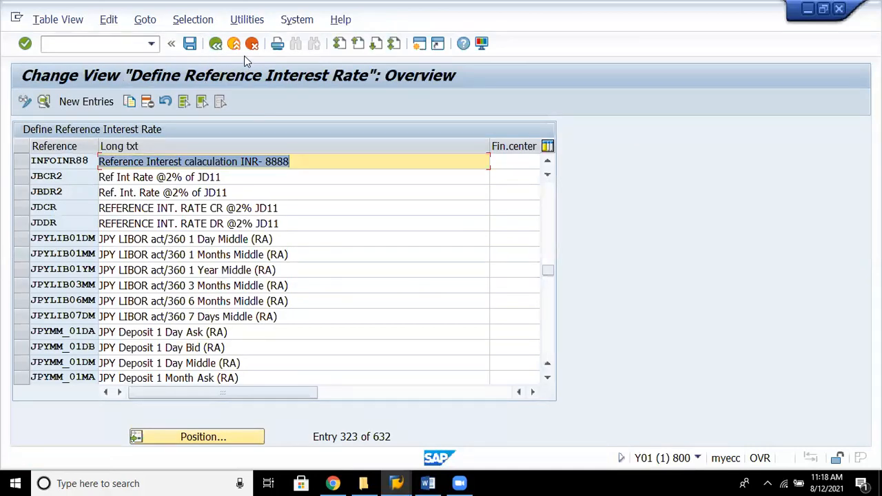
Open the INFOINR88 entry, change its description to "rate : 12%" and save it
double_click(234, 160)
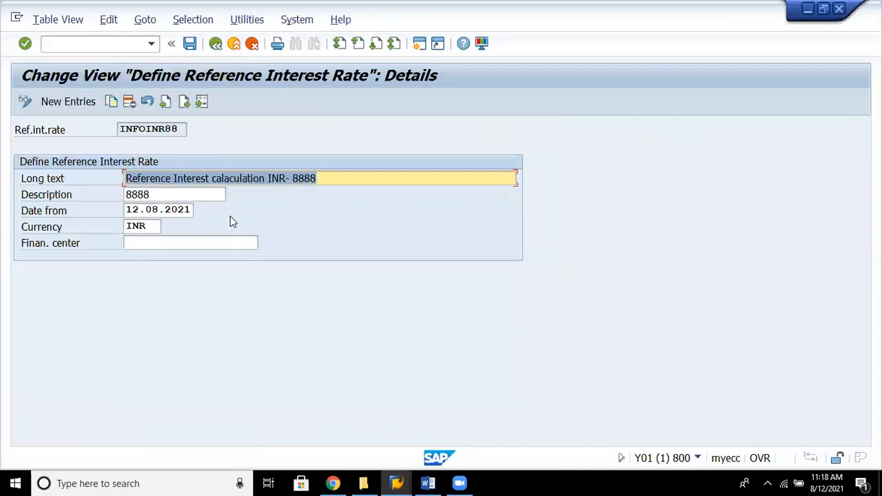
click(176, 193)
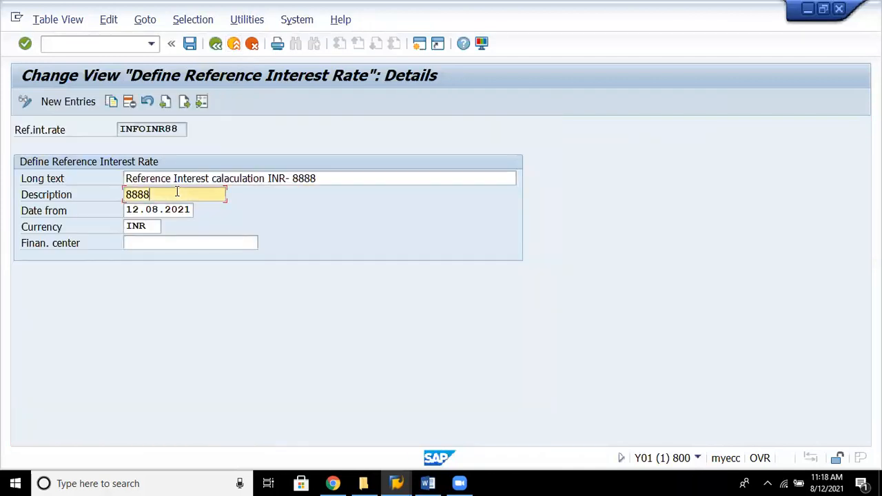
key(BackSpace)
key(BackSpace)
key(BackSpace)
key(BackSpace)
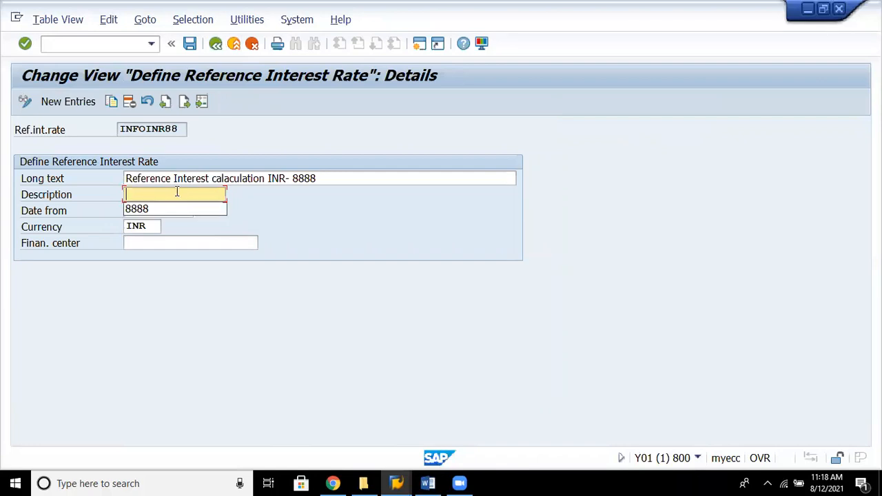
text(r)
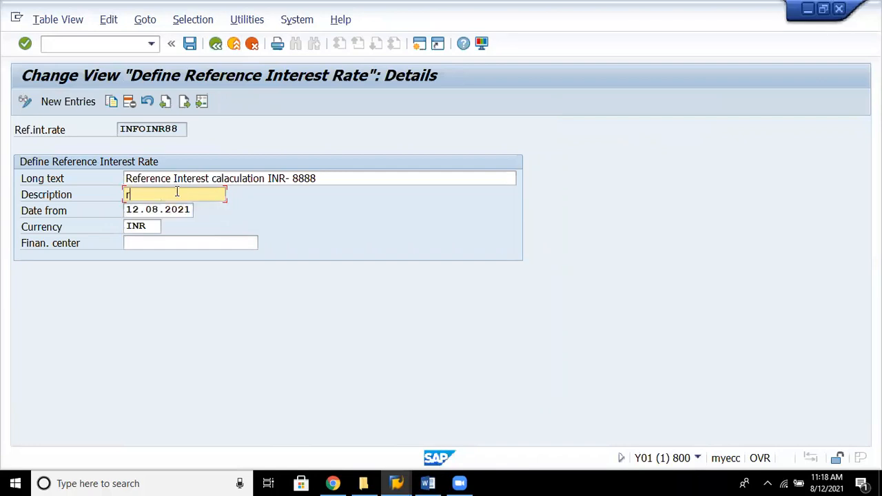
text(ate : 12%)
key(shift+Tab)
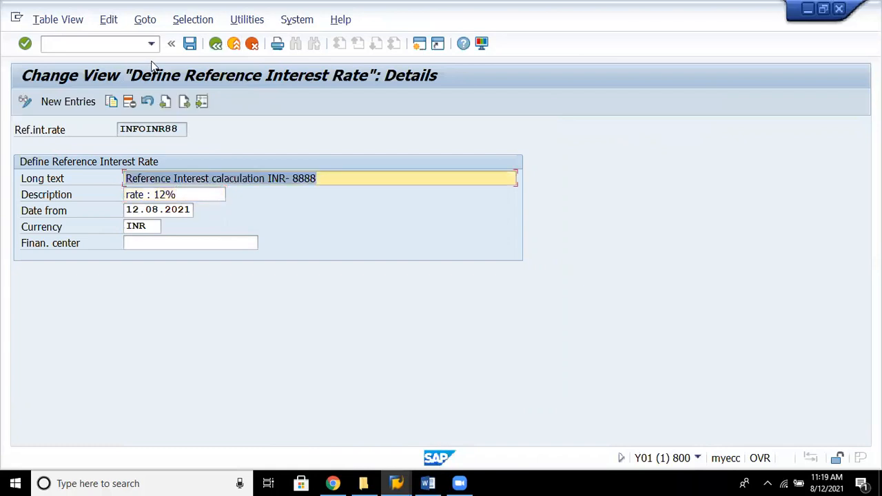
click(190, 45)
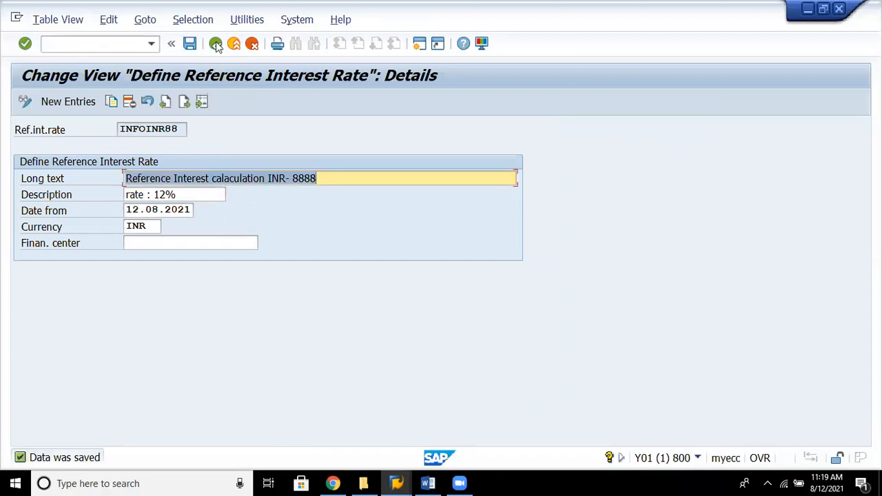
Return to the implementation guide and open the Define Time-Dependent Terms activity under Interest Calculation
key(F3)
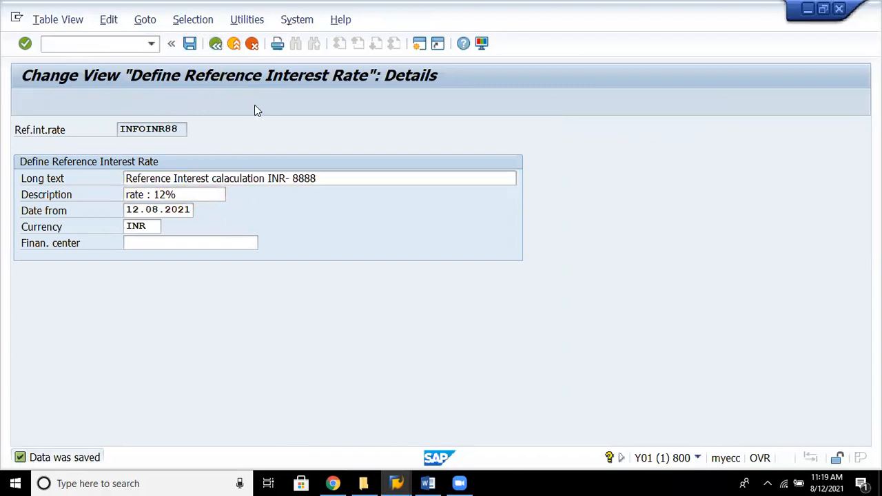
click(216, 44)
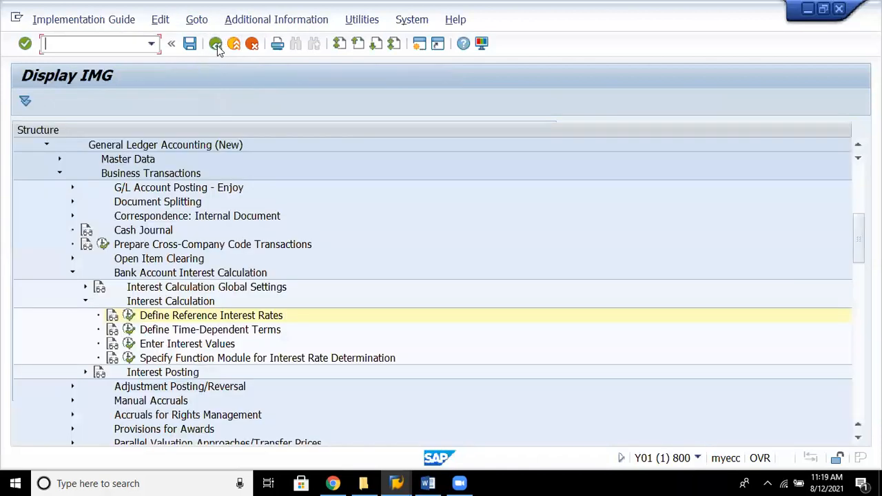
click(197, 332)
click(198, 317)
click(129, 330)
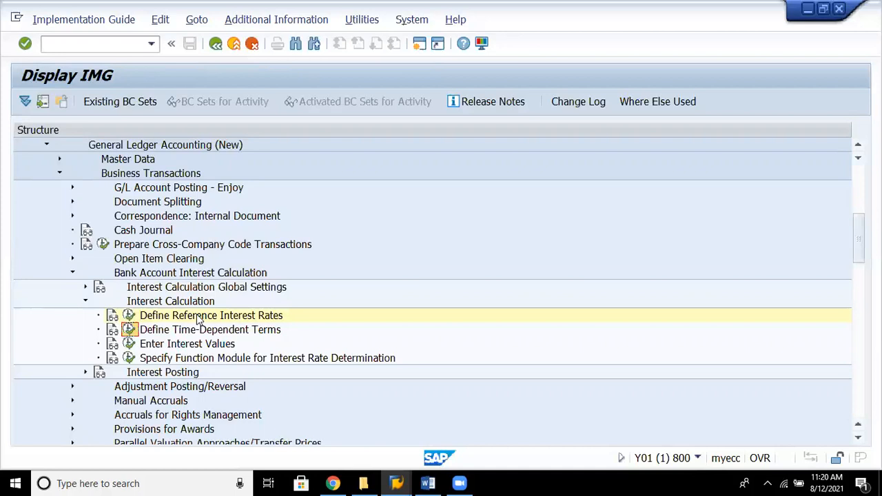
click(128, 330)
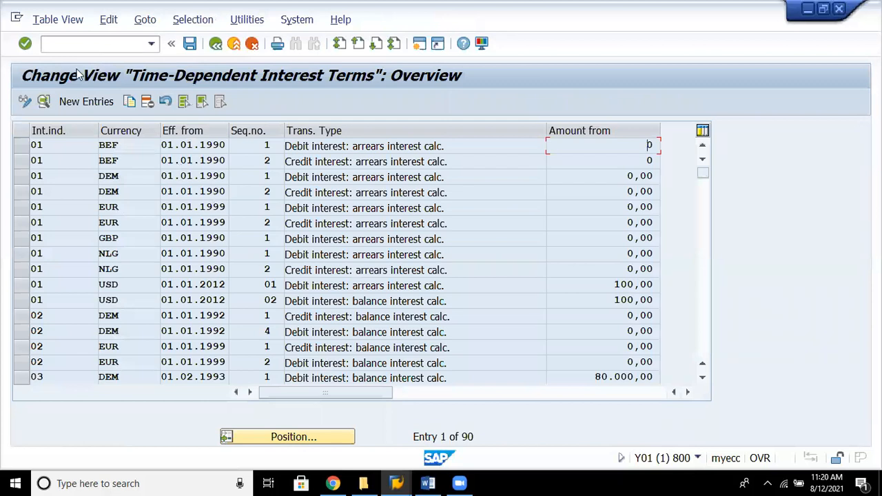
Copy the first BEF debit interest term of indicator 01 and set the copy's interest calculation indicator to 88
click(26, 147)
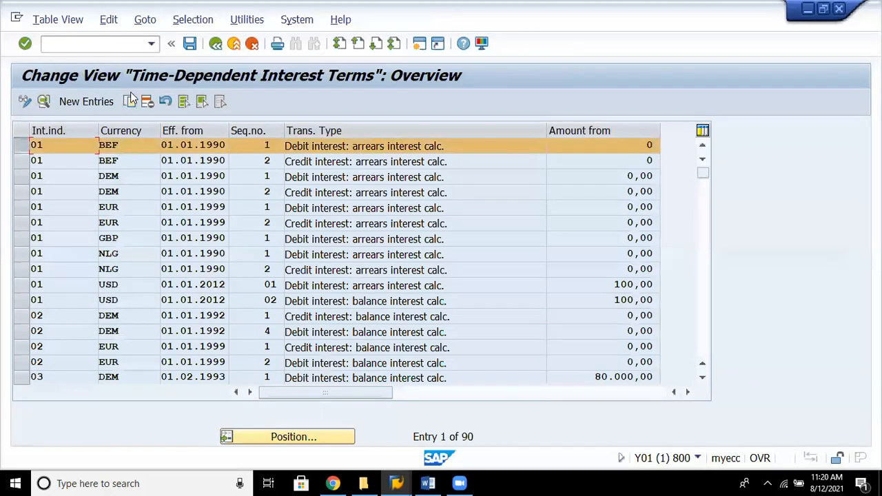
click(131, 101)
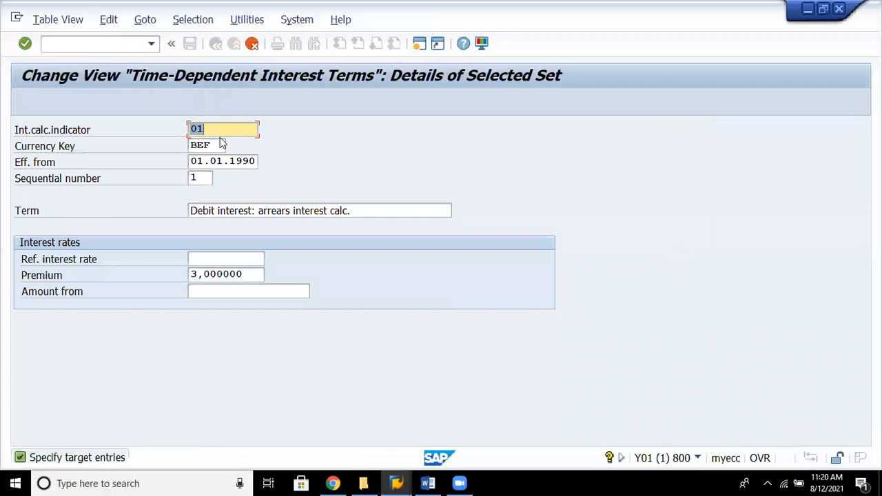
click(224, 128)
key(BackSpace)
key(BackSpace)
text(88)
Set the copied term's currency key to INR (Indian Rupee)
click(219, 145)
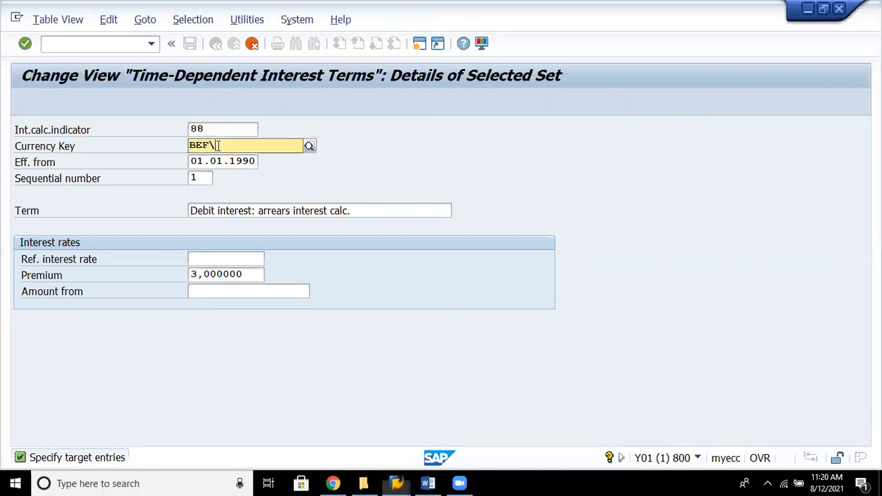
text(BEF\)
key(BackSpace)
key(BackSpace)
key(BackSpace)
key(BackSpace)
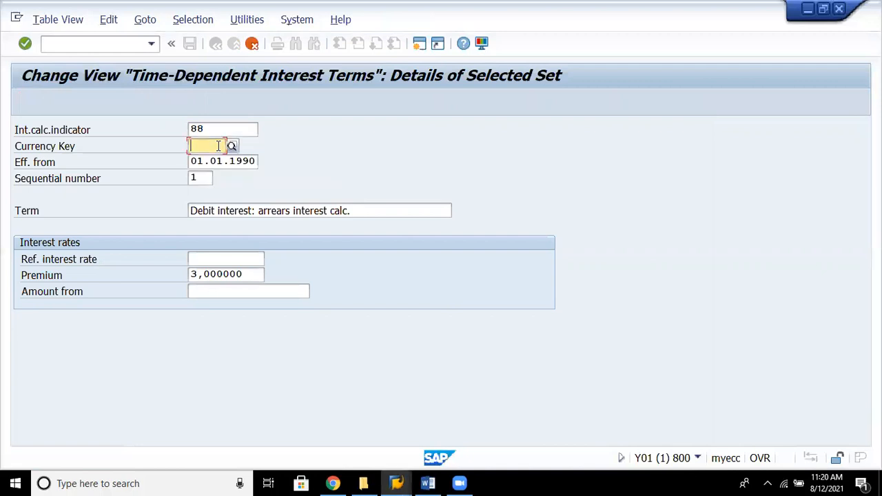
text(inr)
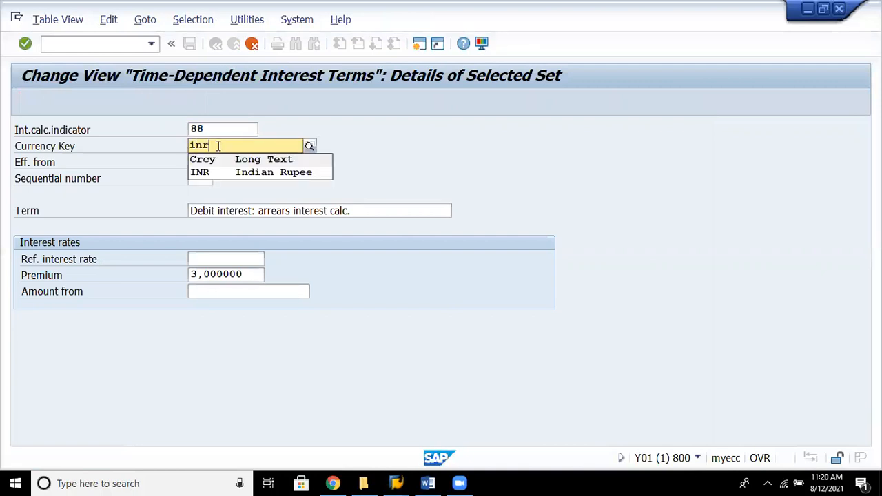
click(215, 175)
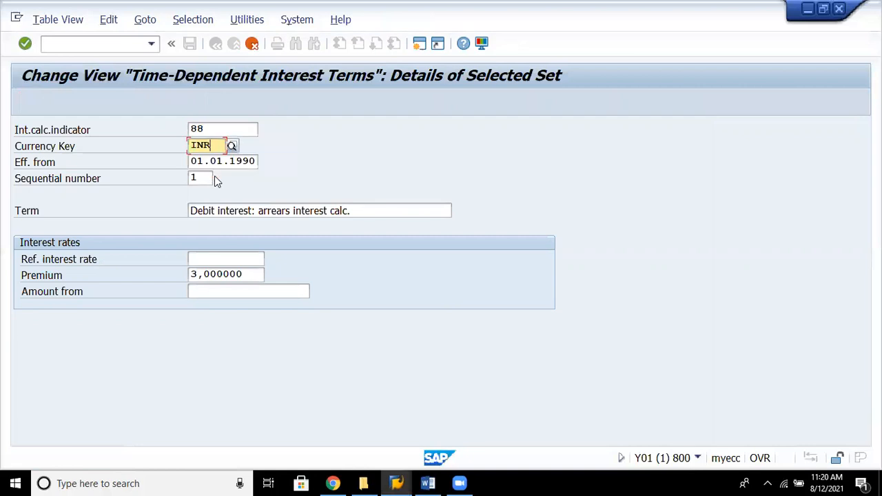
Set the copied term's effective-from date to 01.04.2021
key(Tab)
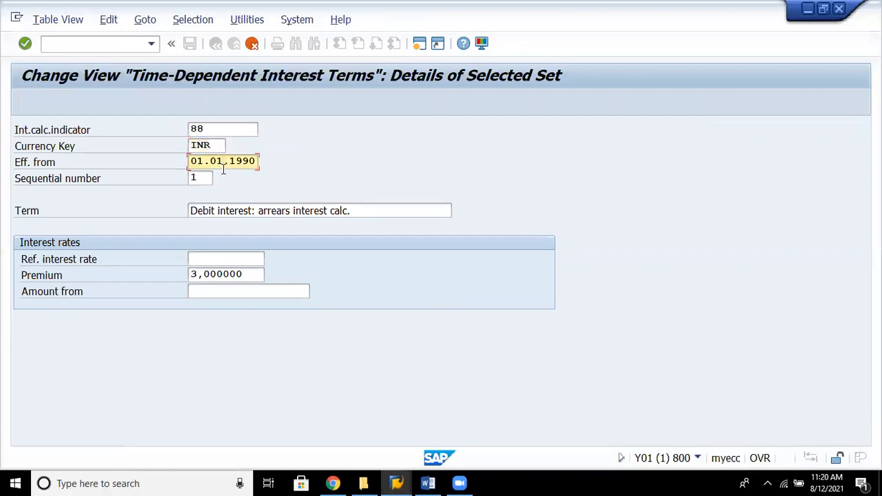
key(BackSpace)
key(BackSpace)
key(BackSpace)
key(BackSpace)
key(BackSpace)
key(BackSpace)
key(BackSpace)
key(BackSpace)
key(BackSpace)
key(BackSpace)
key(F4)
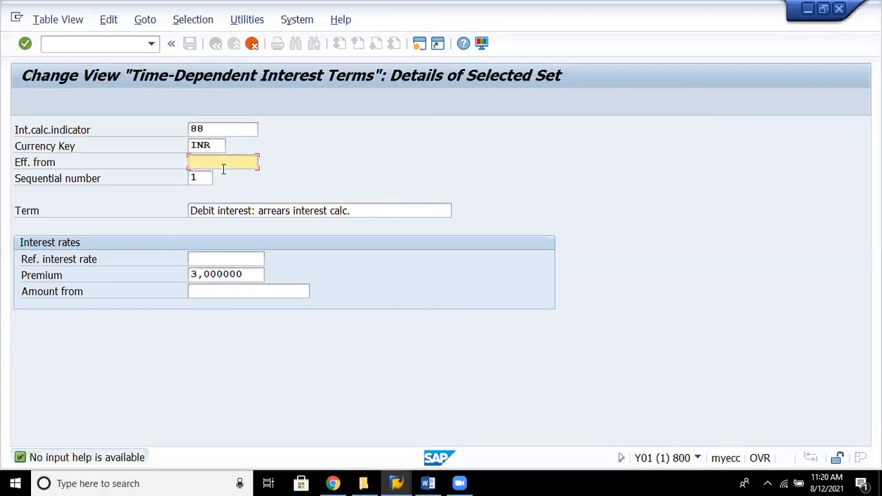
text(01.04.2021)
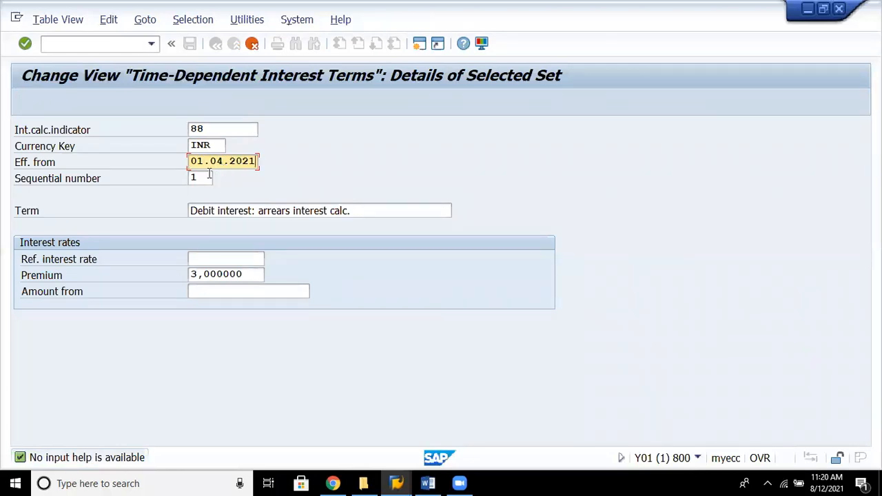
Choose "Debit interest: arrears interest calc." as the term from the available transaction types
click(209, 176)
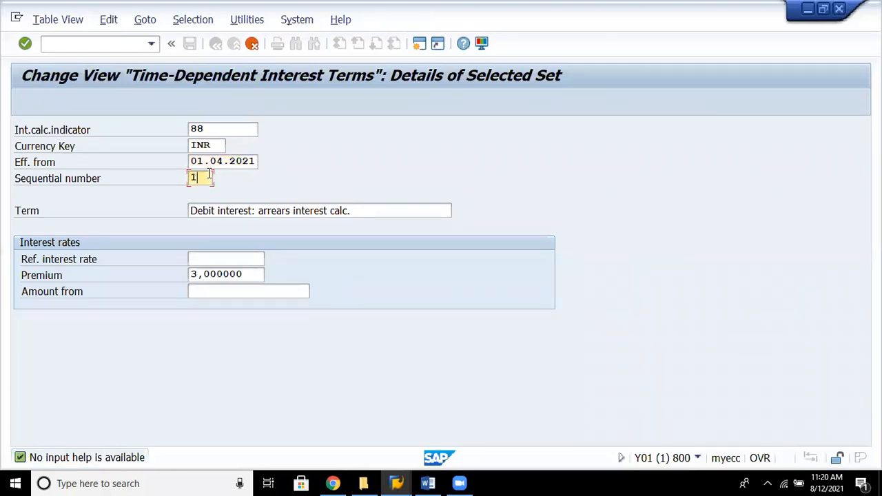
click(364, 210)
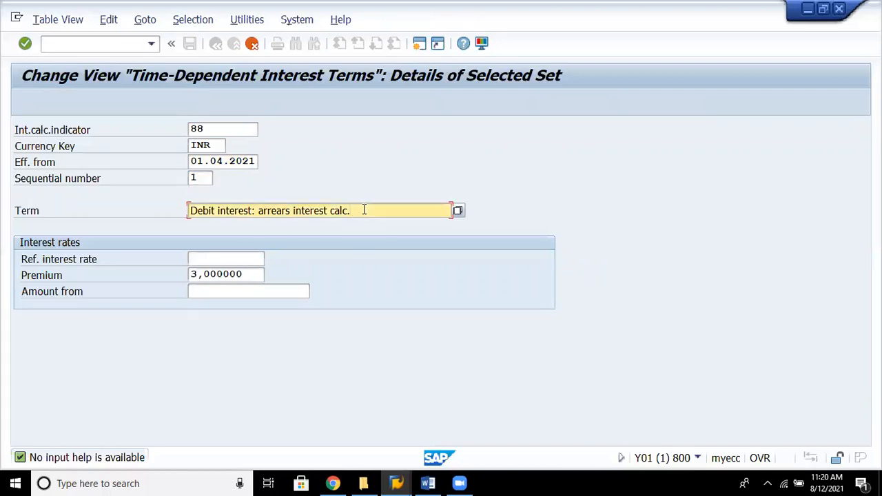
click(458, 211)
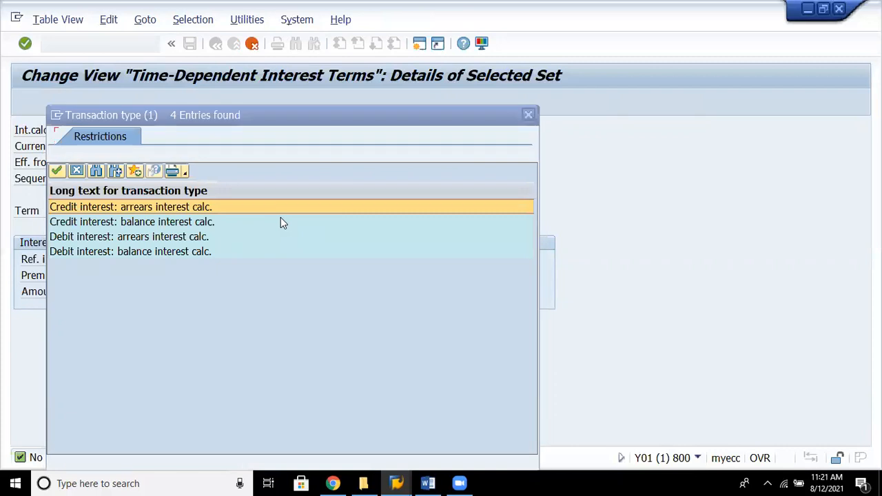
click(172, 227)
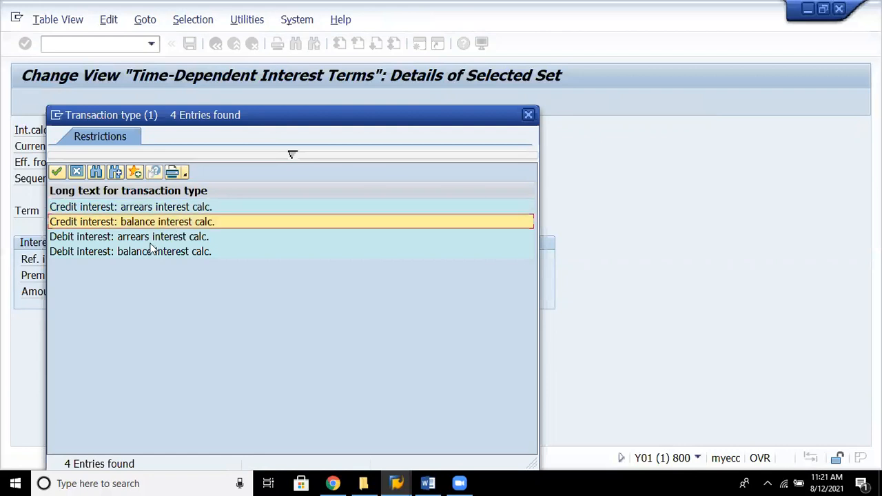
click(149, 242)
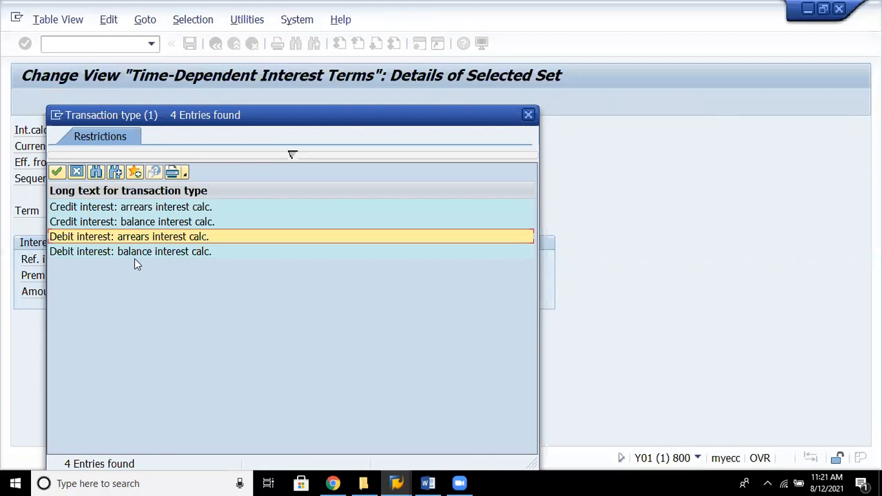
click(145, 252)
double_click(145, 237)
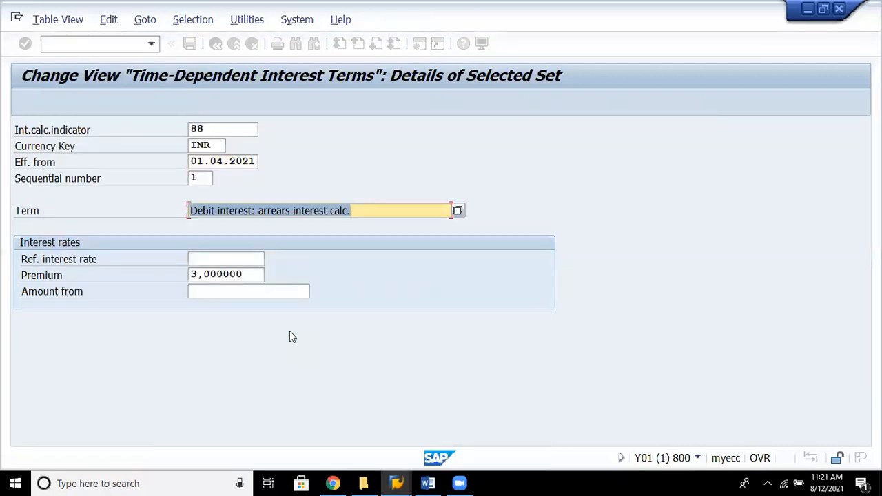
Assign reference interest rate INFOINR88 to the copied indicator 88 term and accept the copied entry
click(259, 259)
click(271, 260)
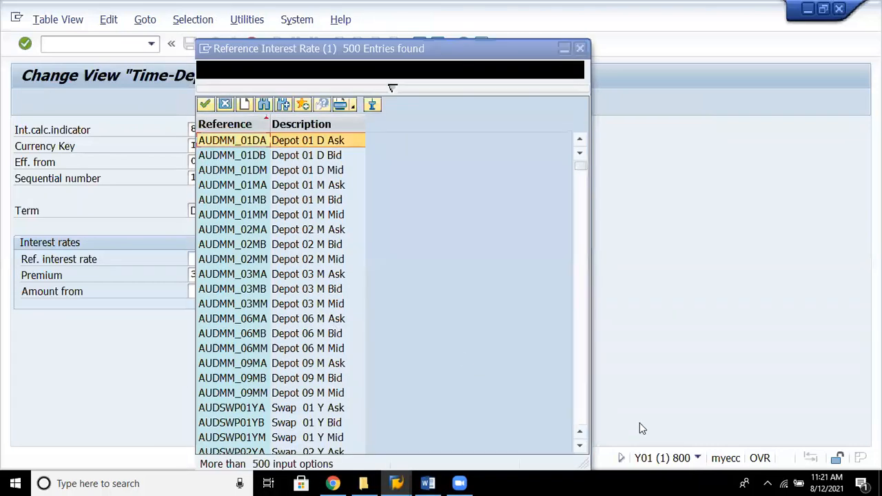
scroll(583, 401, down, 15)
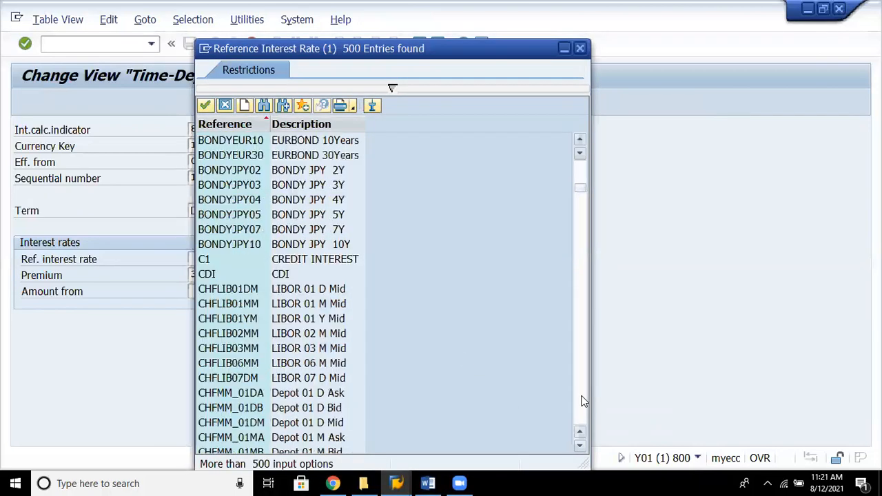
scroll(583, 401, down, 14)
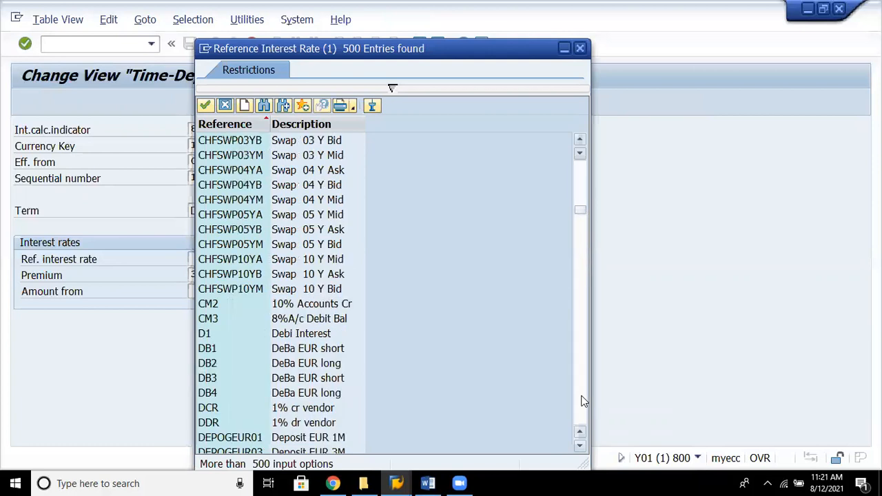
scroll(583, 402, down, 20)
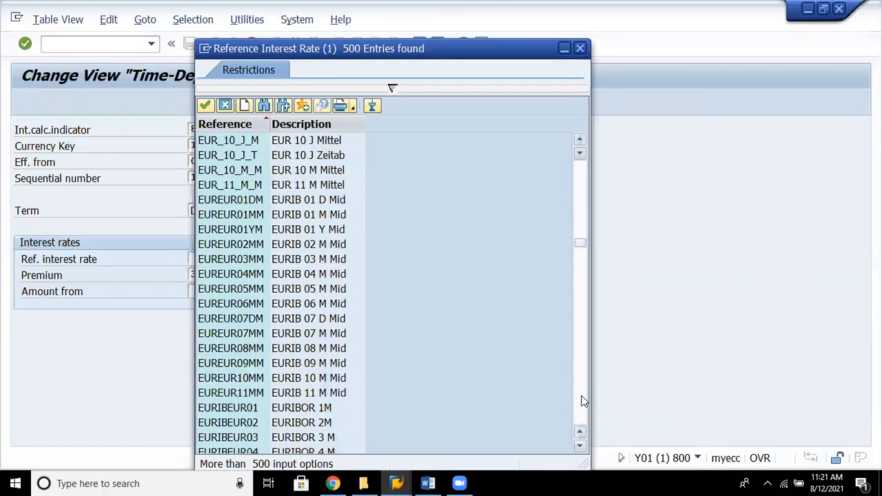
scroll(583, 402, down, 20)
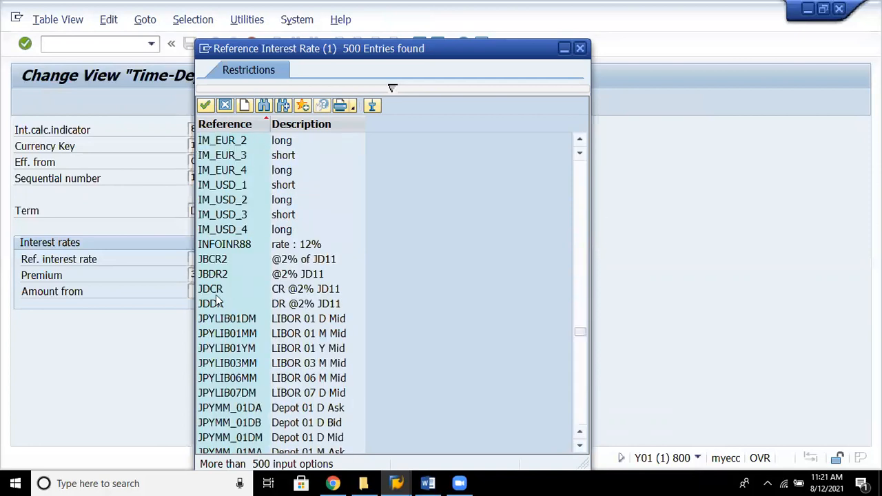
double_click(283, 253)
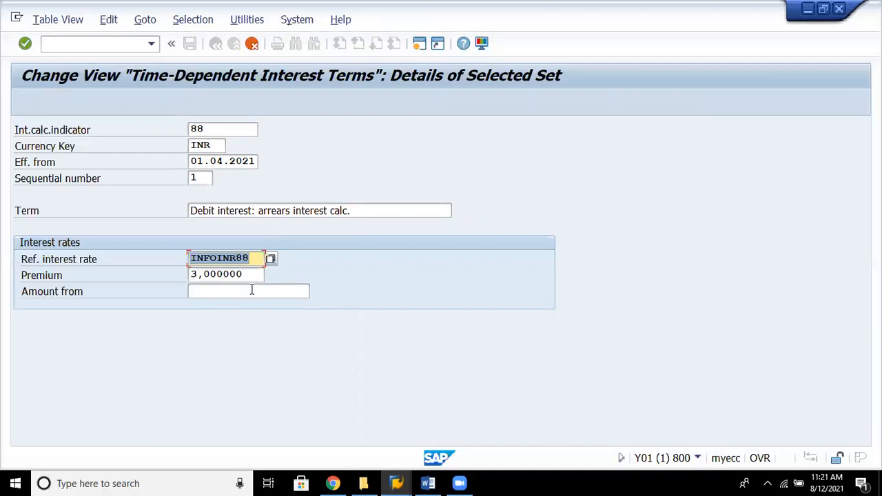
key(Return)
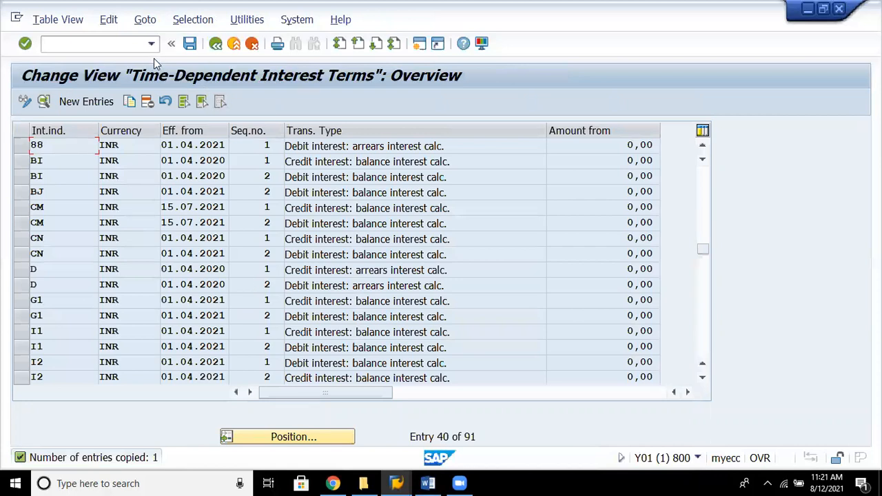
Save the time-dependent interest term under the proposed customizing request and return to the implementation guide
click(191, 47)
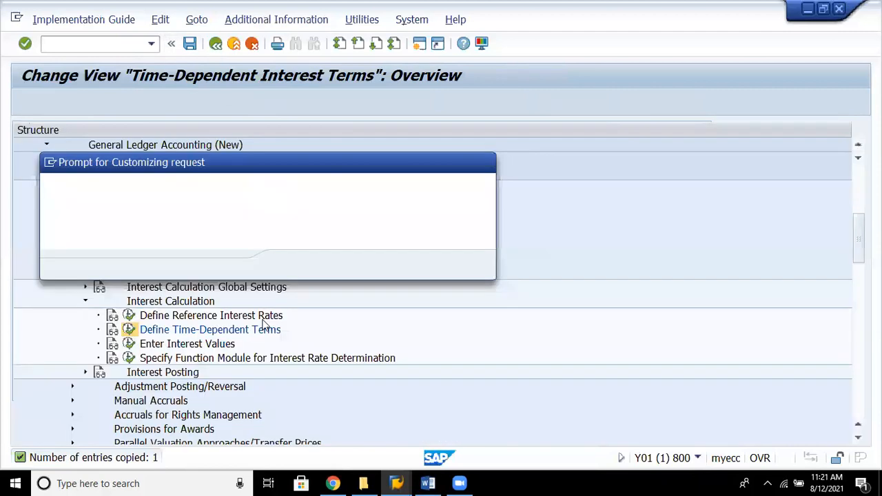
click(291, 267)
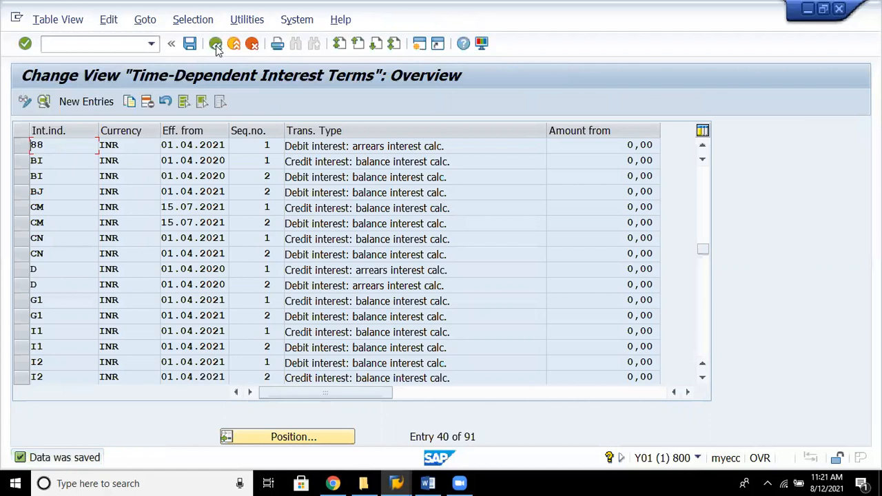
click(215, 46)
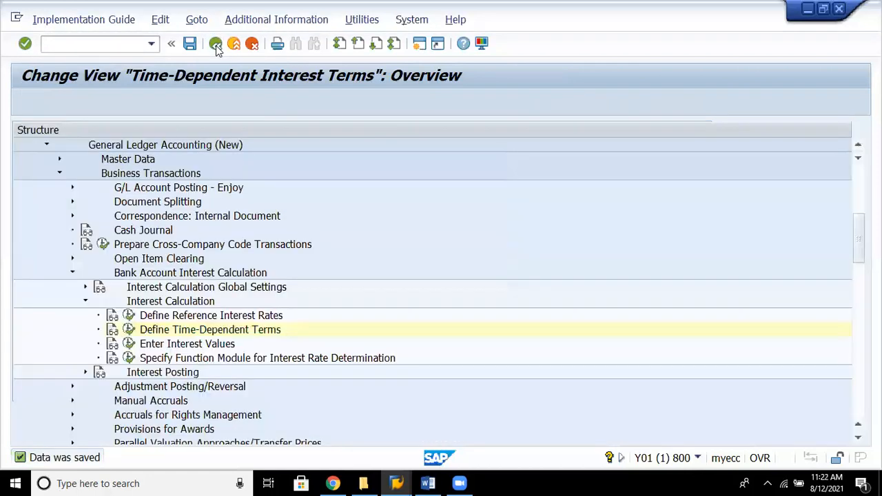
Open the Enter Interest Values activity and position the list at reference interest rate info*
click(196, 346)
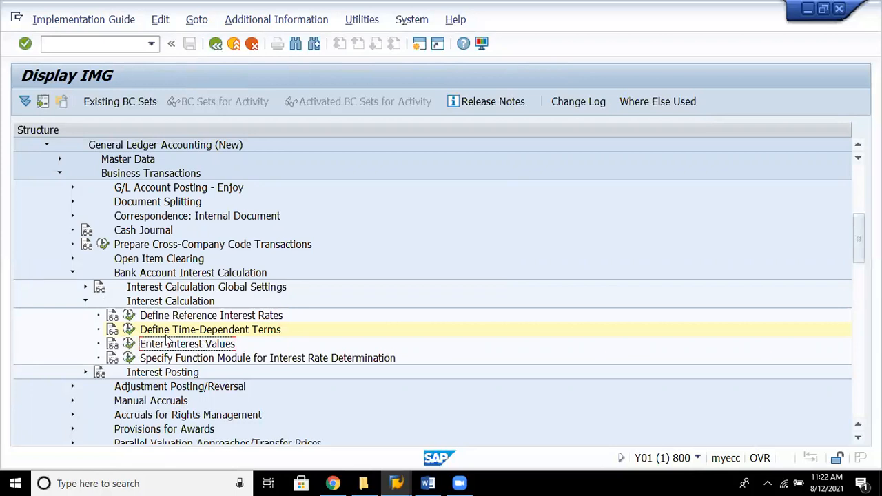
click(128, 344)
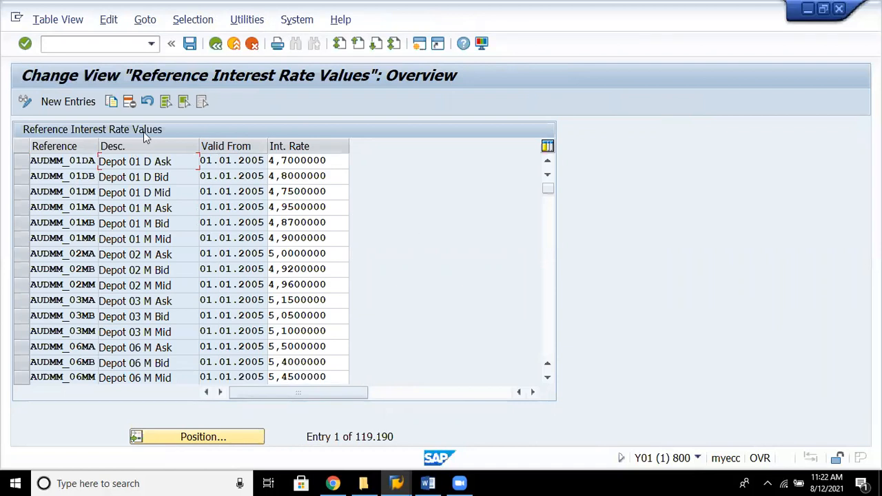
click(213, 437)
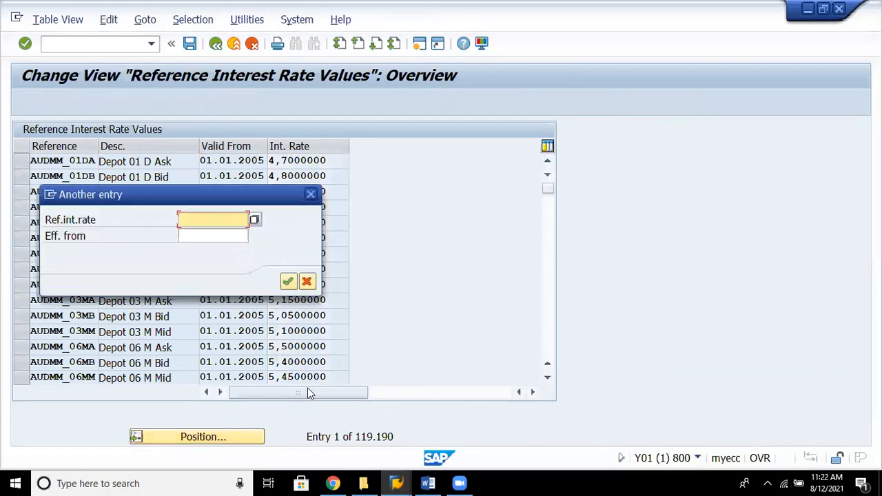
text(in)
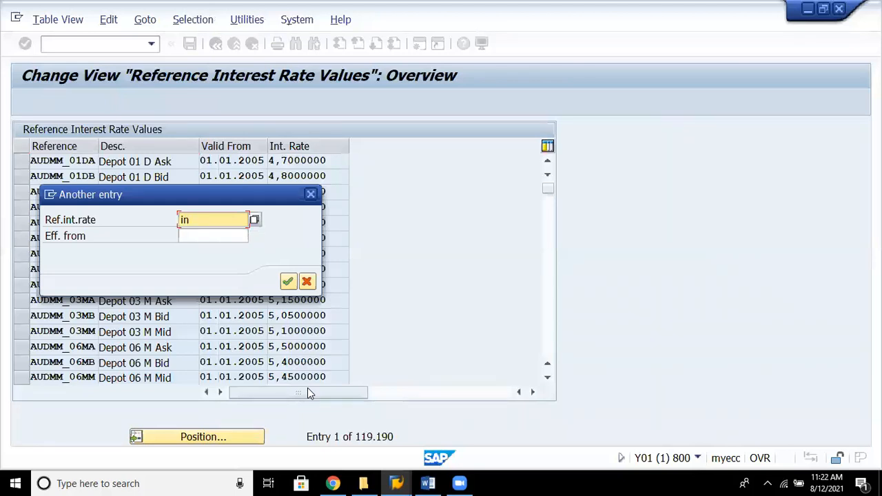
text(fo*)
key(Return)
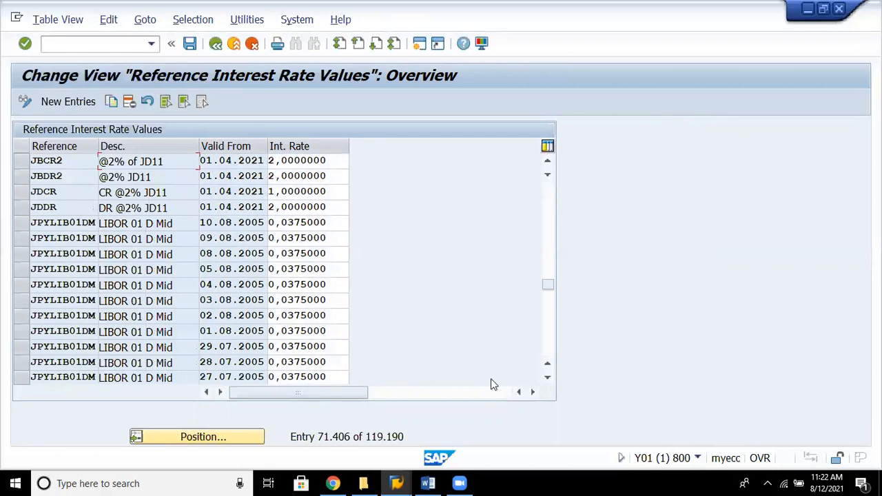
Examine the reference interest rate values listed before JBCR2 for an existing INFOINR88 entry
click(548, 162)
click(548, 162)
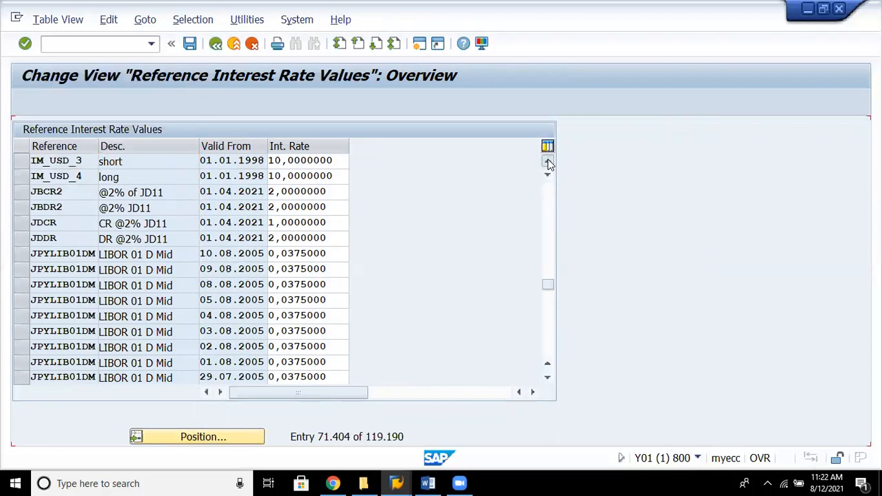
click(548, 162)
click(548, 162)
click(548, 162)
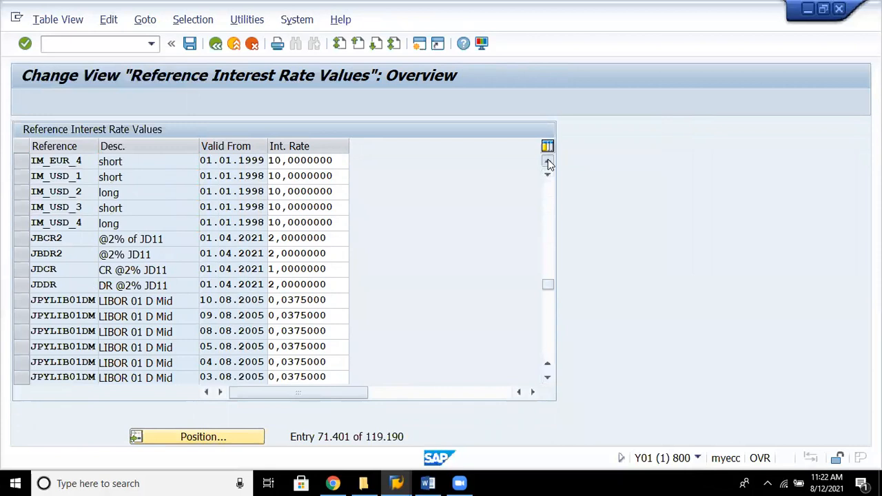
click(548, 162)
click(548, 162)
click(548, 162)
click(548, 162)
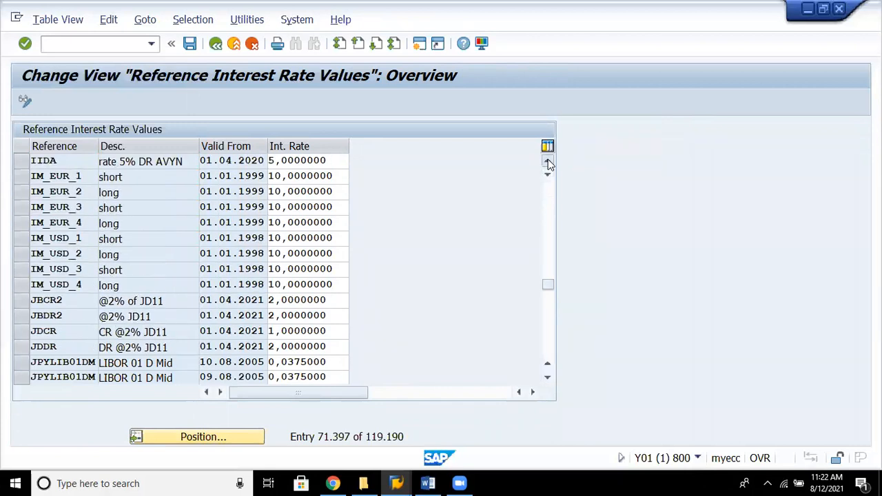
click(548, 162)
click(548, 162)
click(548, 162)
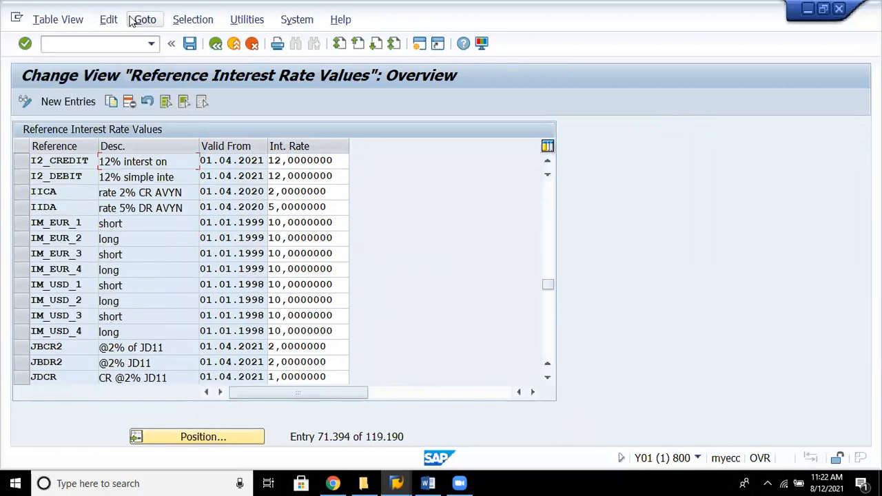
Start a new reference interest rate value entry and pick INFOINR88 as its reference from the available rates
click(45, 104)
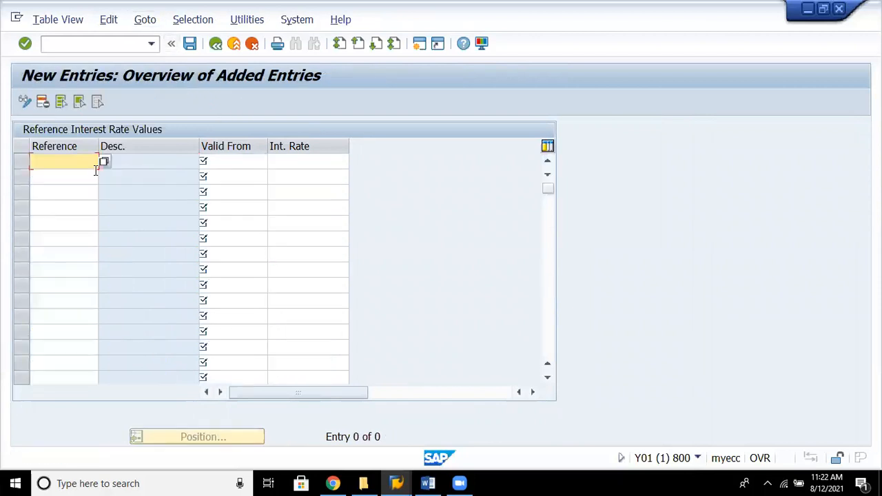
click(105, 163)
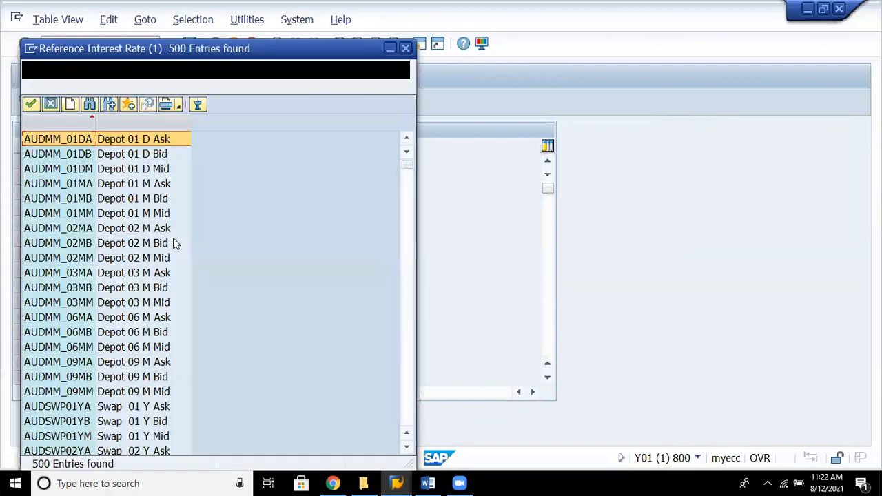
click(404, 392)
click(403, 392)
click(403, 391)
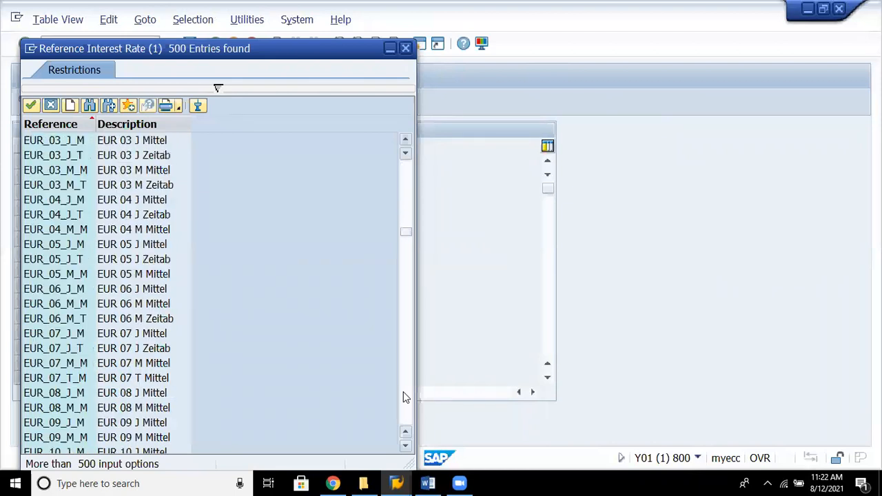
click(404, 391)
click(403, 391)
click(403, 391)
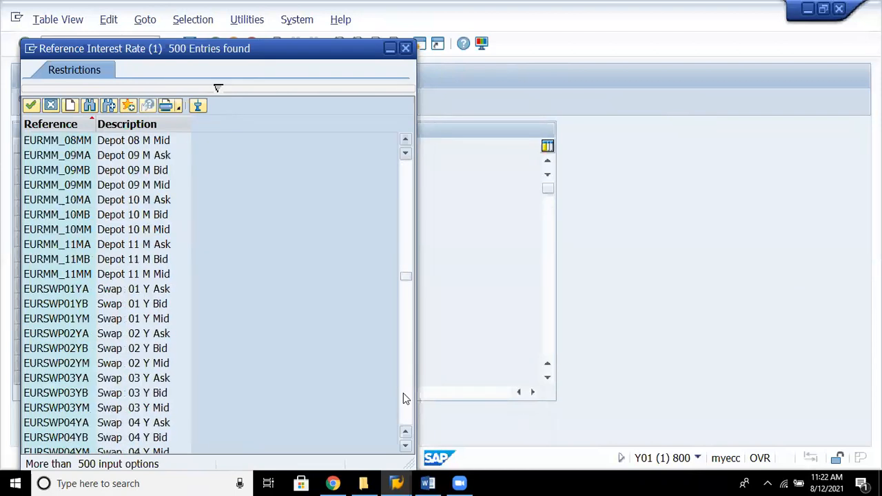
click(404, 391)
click(404, 391)
click(403, 392)
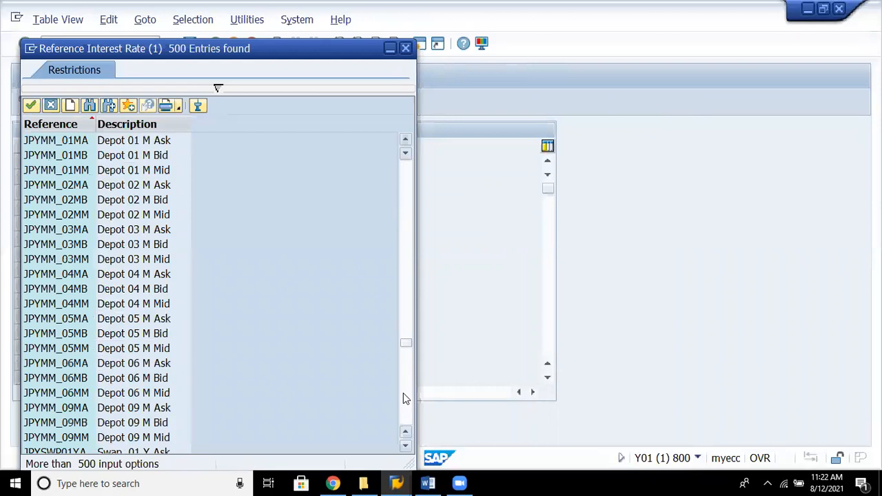
click(412, 196)
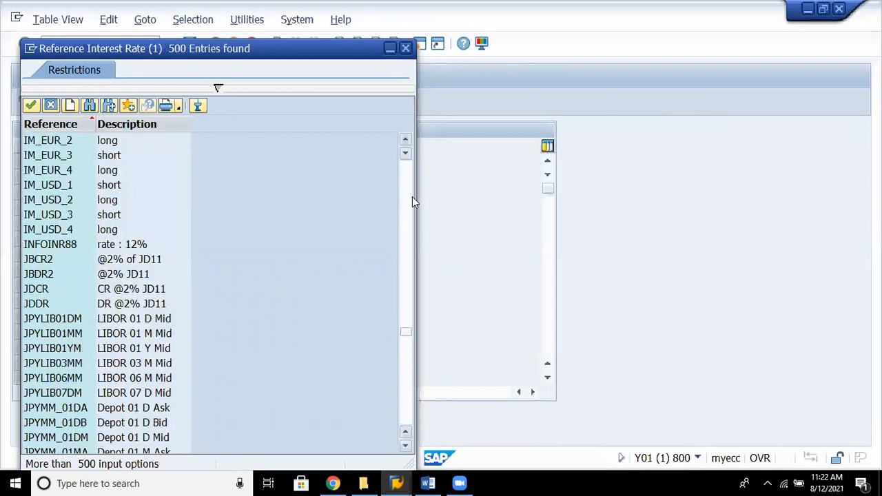
click(82, 245)
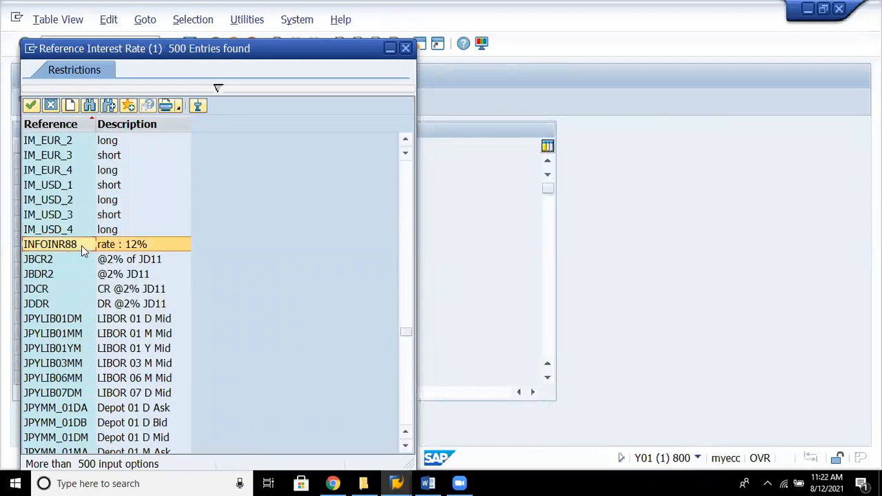
Set the INFOINR88 entry's valid-from date to 01.04.2021 and its interest rate to 24
click(243, 157)
text(01.04.2021)
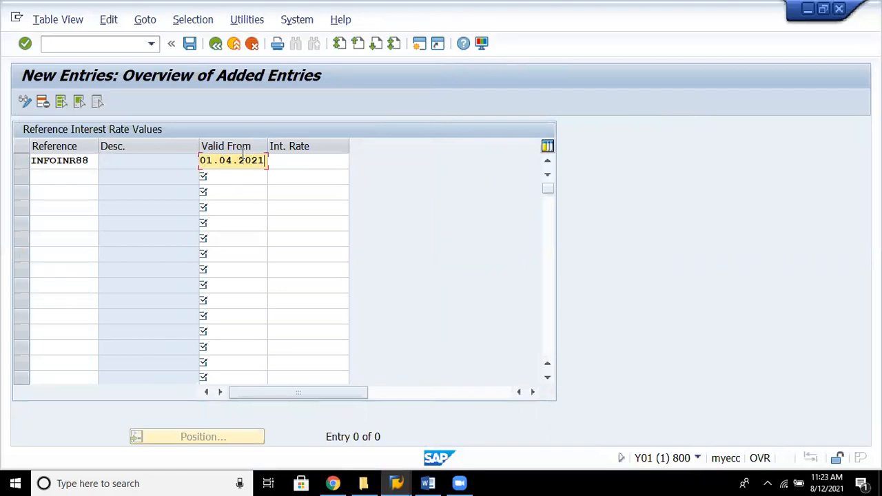
click(326, 159)
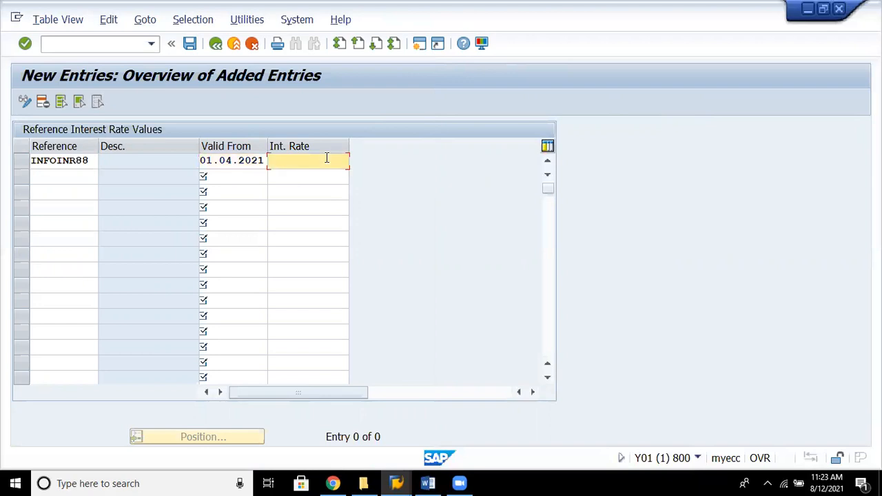
text(24)
key(BackSpace)
key(BackSpace)
text(24)
key(Return)
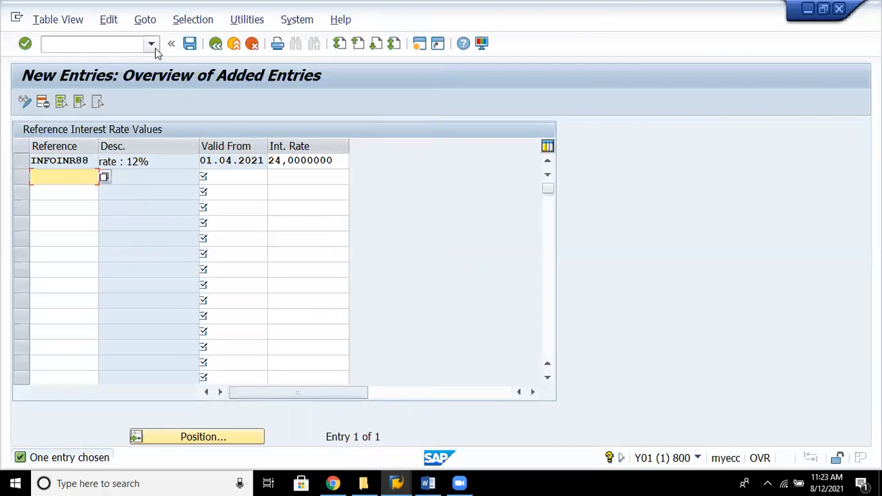
Save the new interest rate value under the proposed customizing request and return to the Interest Calculation node of the implementation guide
click(190, 44)
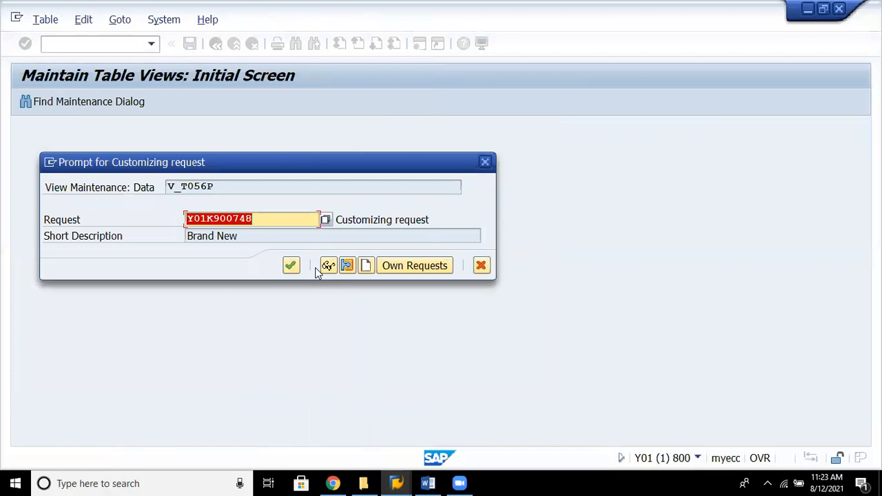
key(Return)
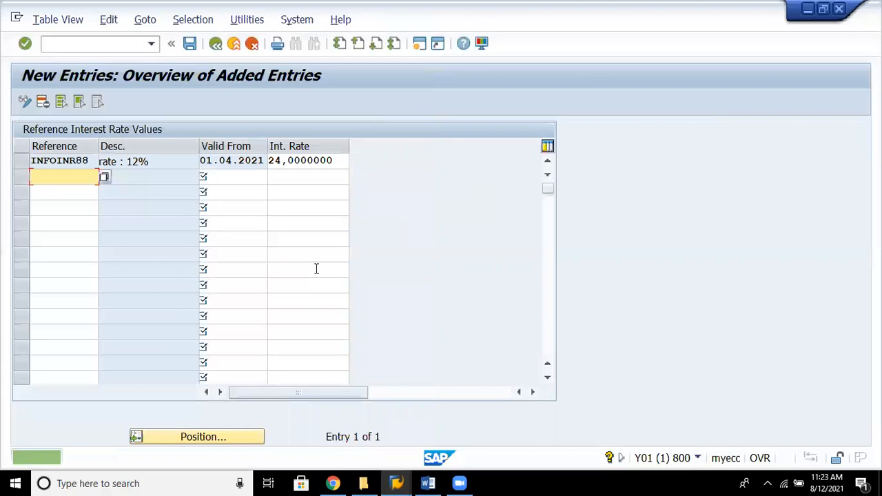
click(209, 50)
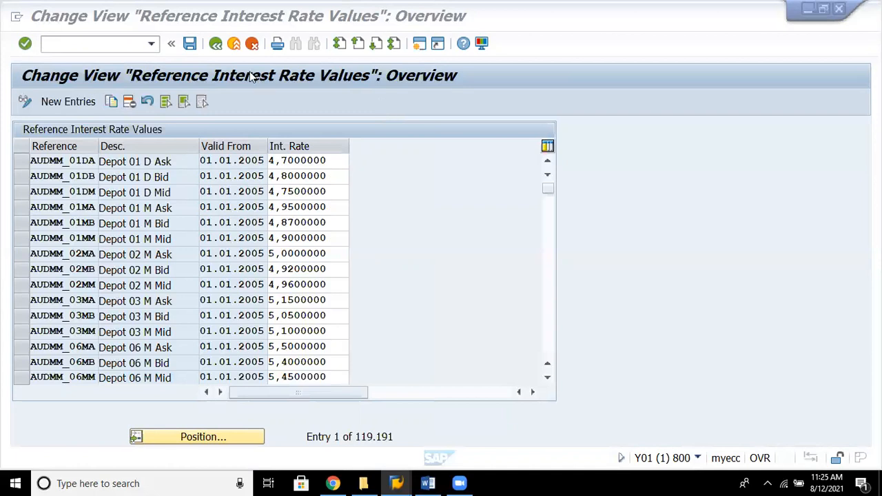
click(210, 43)
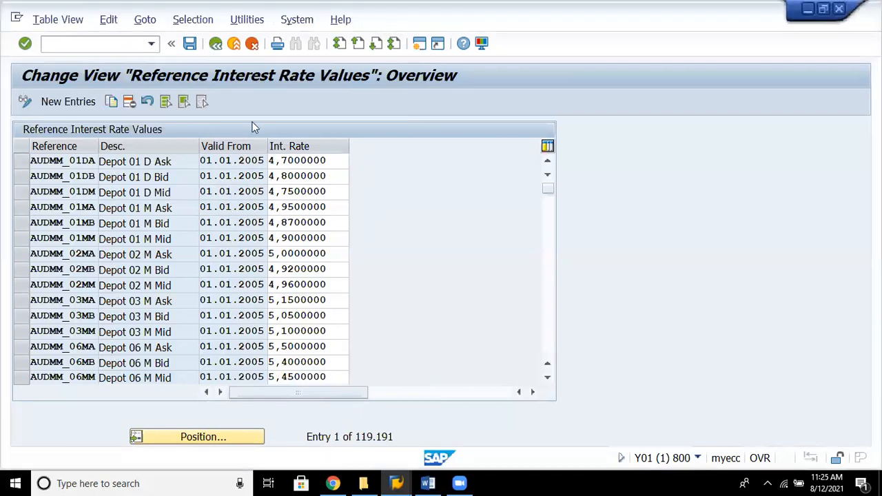
key(F3)
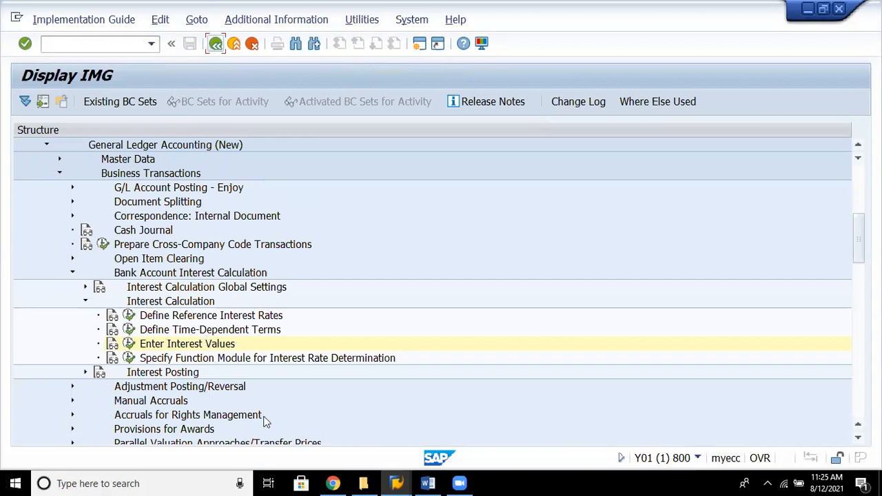
click(152, 302)
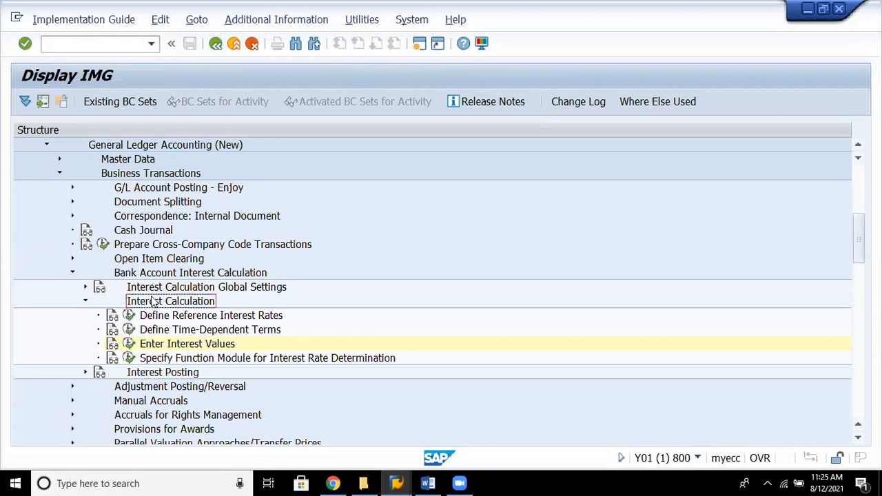
Collapse the Interest Calculation node, expand Interest Posting and open its Prepare G/L Account Balance Interest Calculation activity
double_click(152, 302)
key(Down)
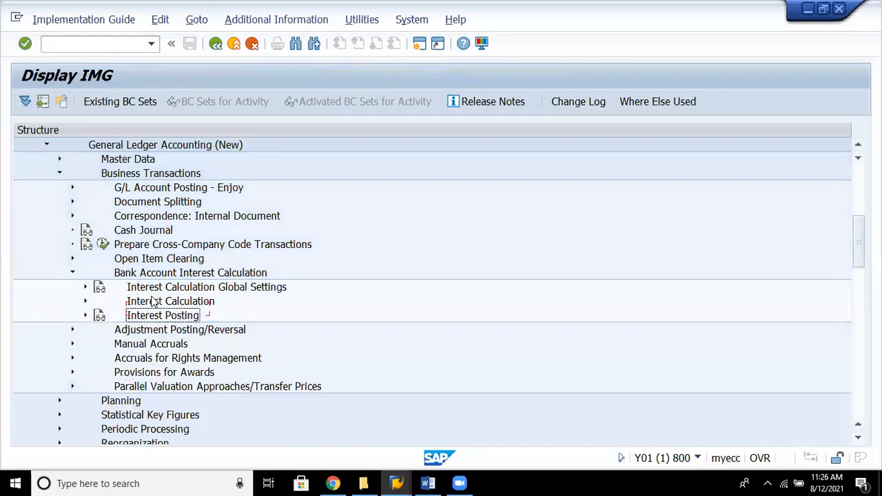
key(Right)
key(Down)
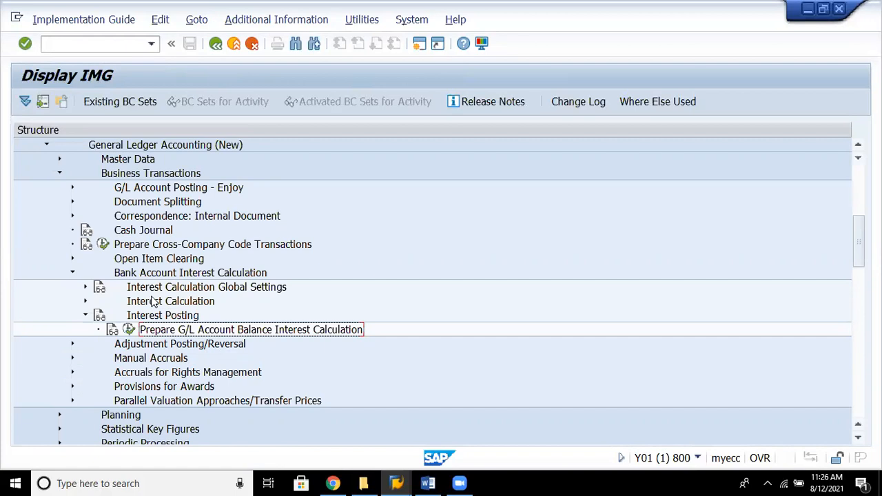
click(128, 330)
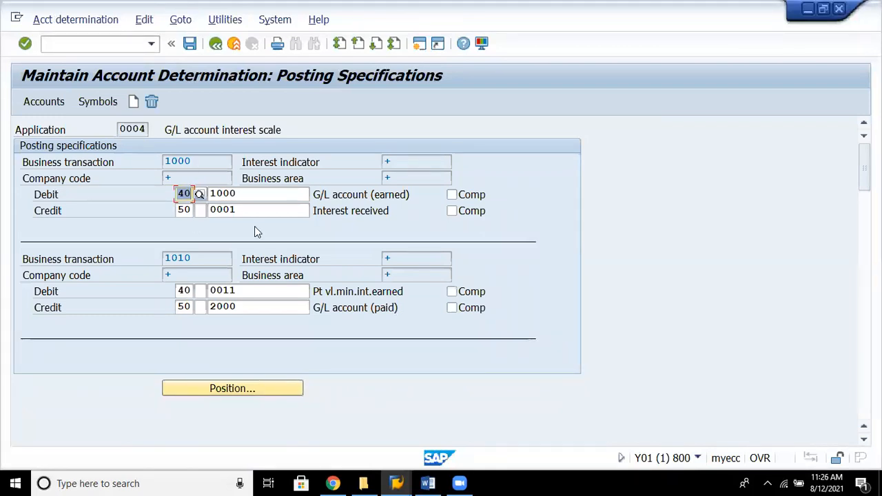
Review the posting specifications for business transactions 1000 and 1010, including interest indicator and company code, and return to the implementation guide
click(257, 295)
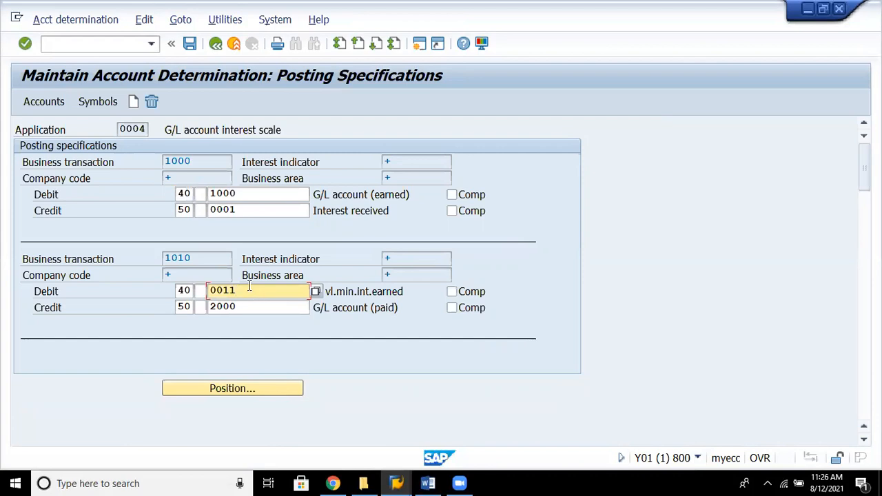
click(221, 276)
click(430, 261)
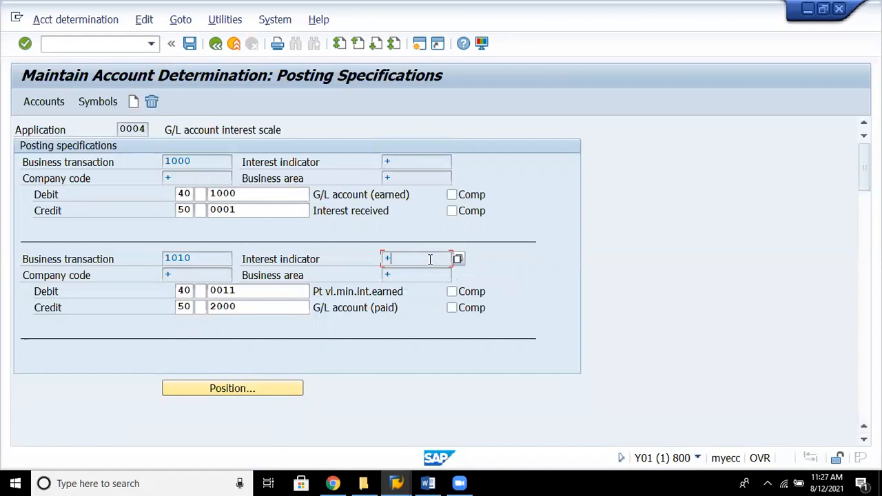
key(alt+Tab)
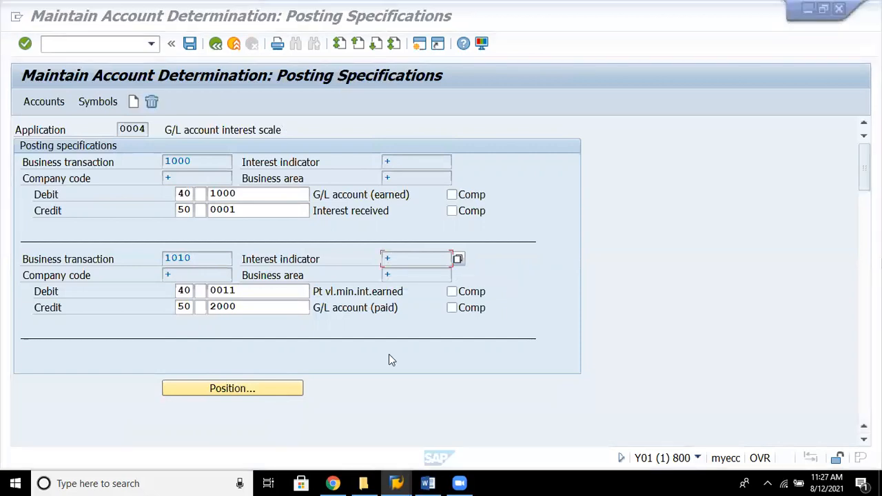
click(213, 45)
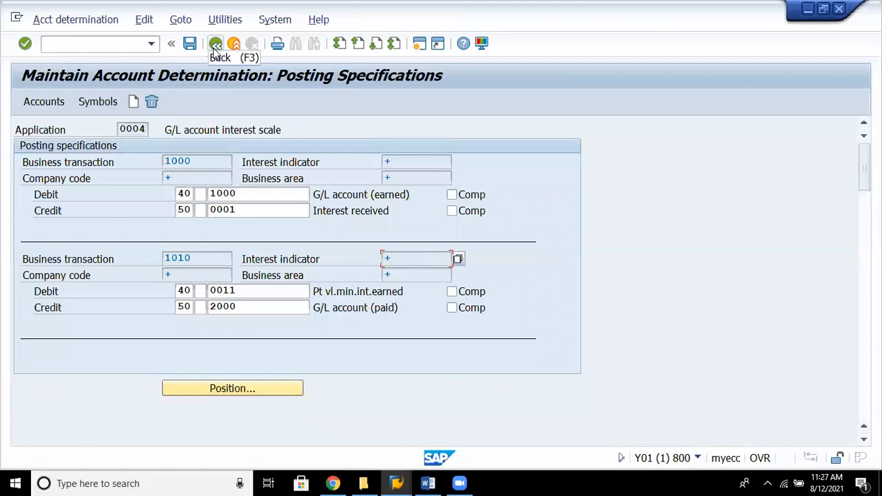
click(215, 44)
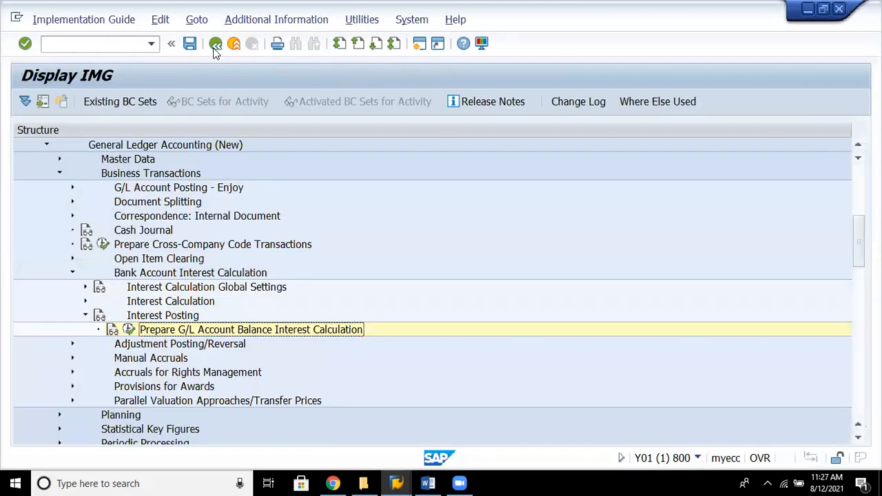
Collapse the Bank Account Interest Calculation branch and expand Adjustment Posting/Reversal
key(Left)
key(Left)
key(Left)
key(Left)
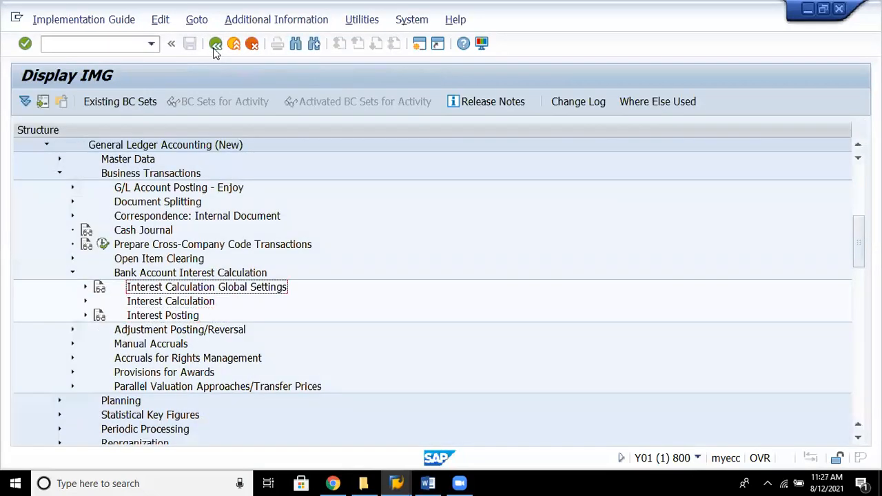
key(Down)
key(Right)
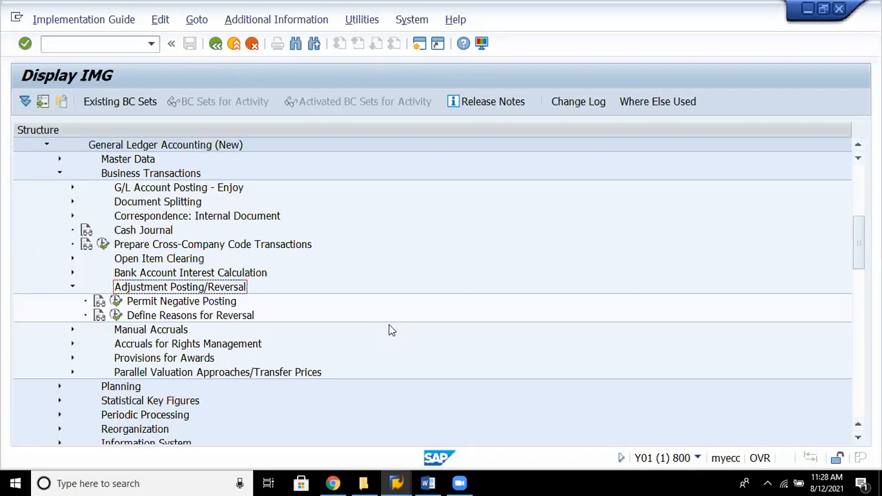
Look over the Permit Negative Posting settings per company code, check the field help, and return to the implementation guide
click(236, 306)
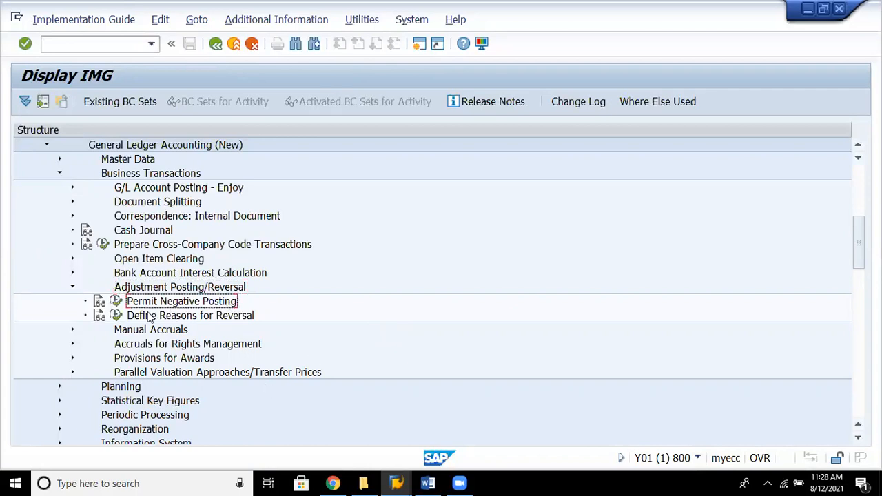
click(117, 304)
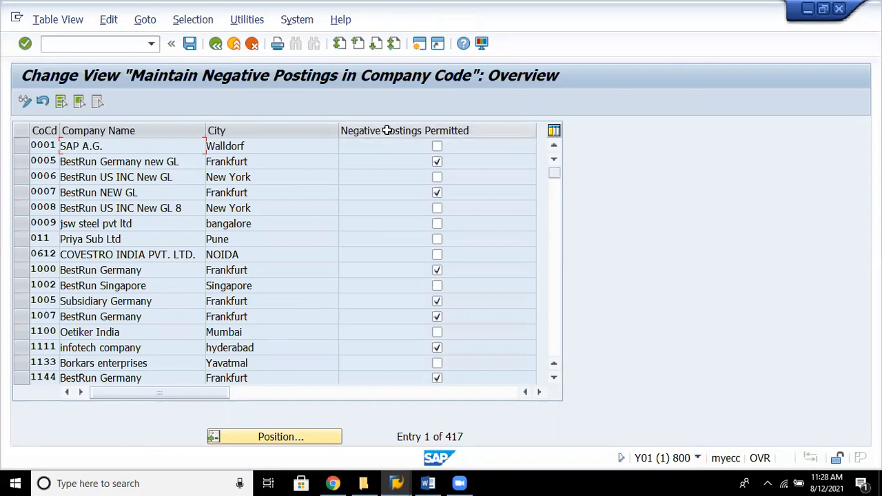
key(F1)
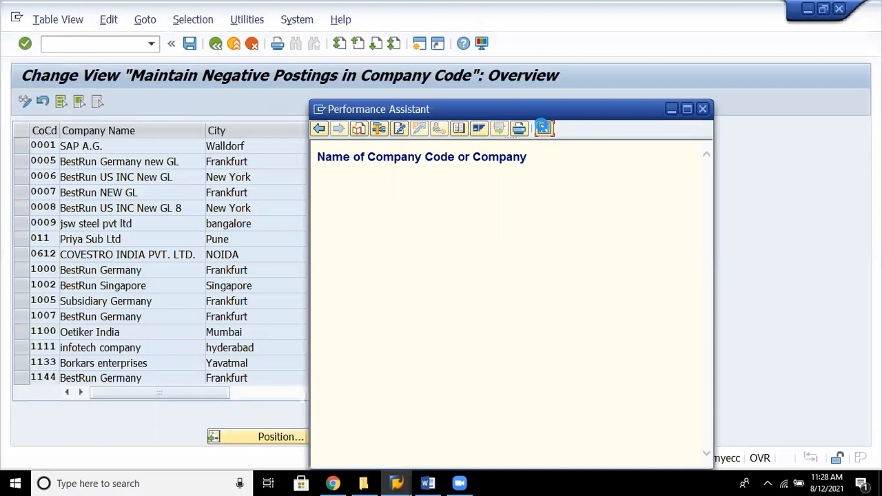
click(544, 128)
click(218, 44)
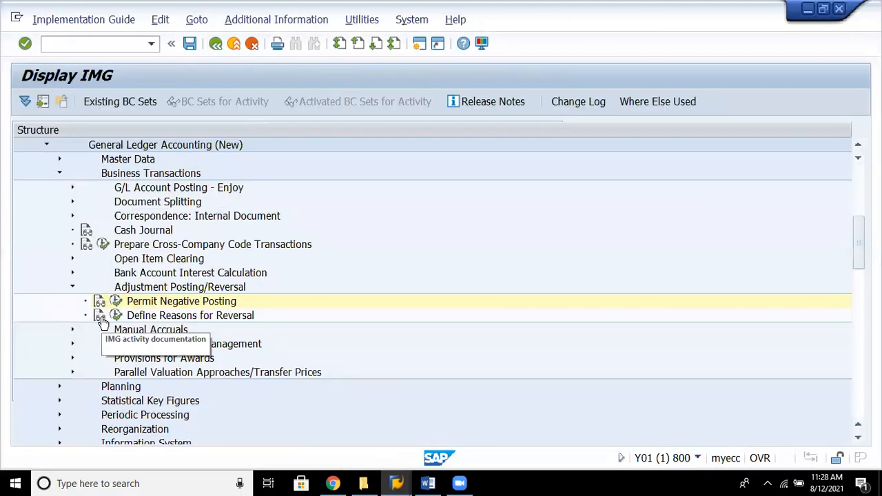
Read the documentation of the Permit Negative Posting activity and the definition of negative posting, and close the help
click(100, 316)
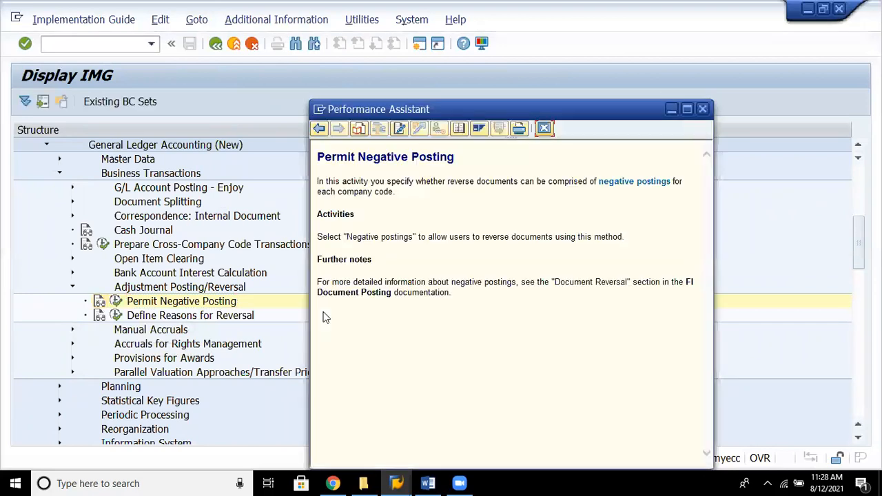
click(636, 183)
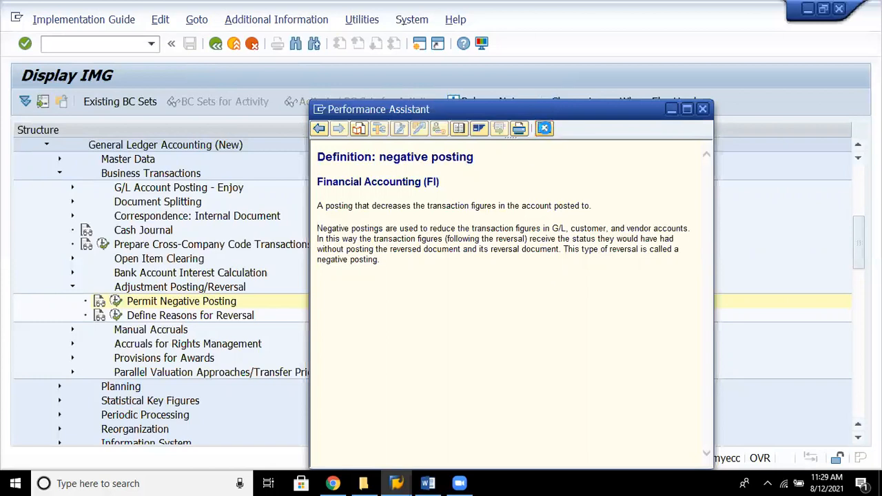
click(544, 128)
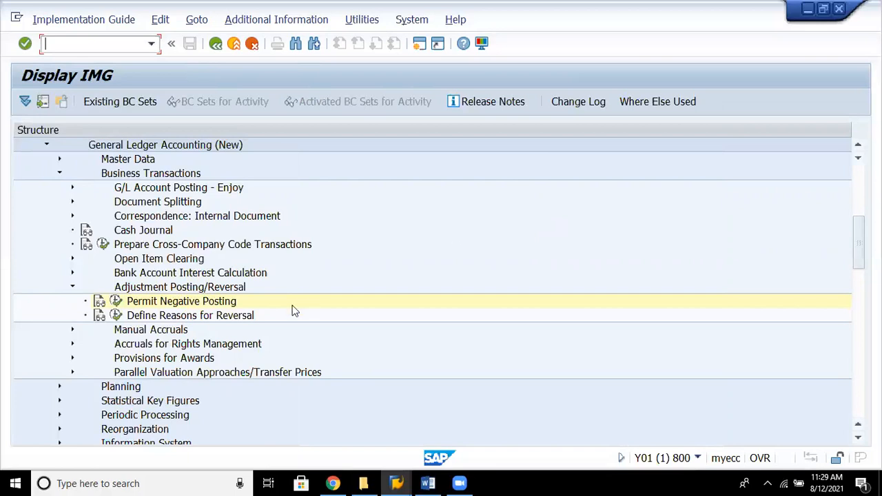
Open Define Reasons for Reversal and start a new entry with reason code 88
click(134, 315)
click(116, 316)
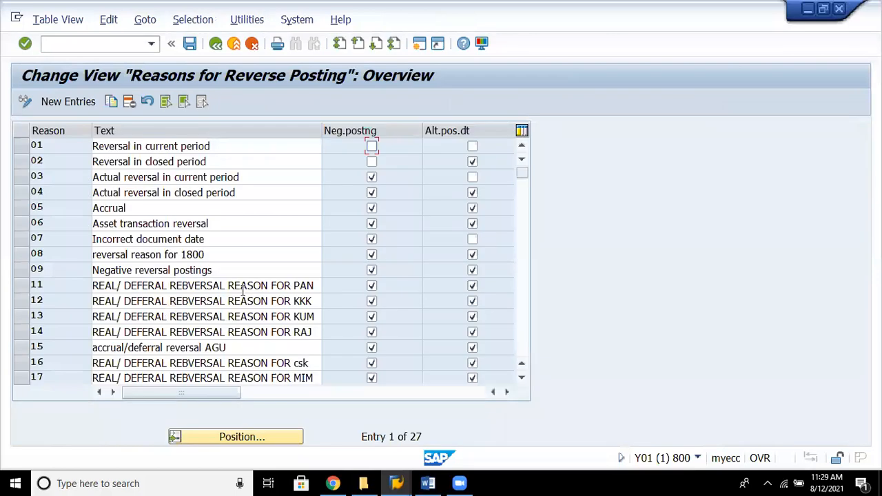
click(86, 102)
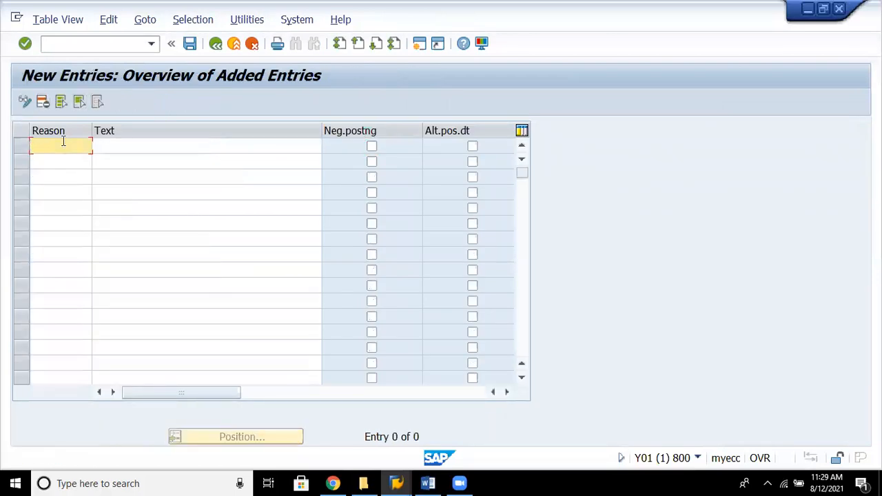
text(88)
key(Tab)
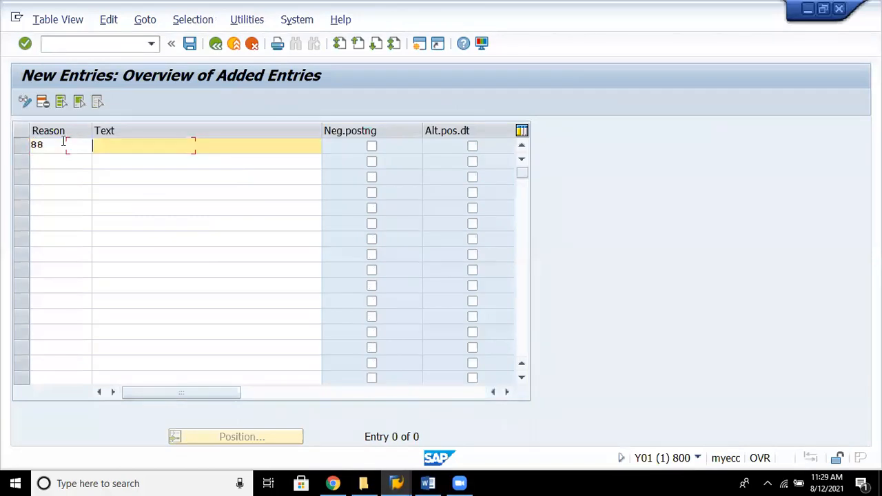
Give reversal reason 88 the text "Reason for reversal - 8888" and allow an alternative posting date for it
text(Reason fpr)
key(BackSpace)
key(BackSpace)
text(or reversal)
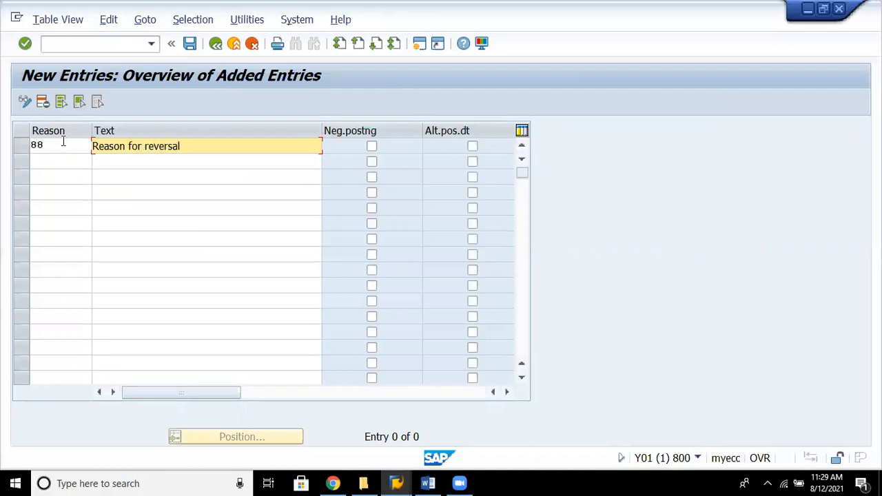
text( - 8888)
key(Tab)
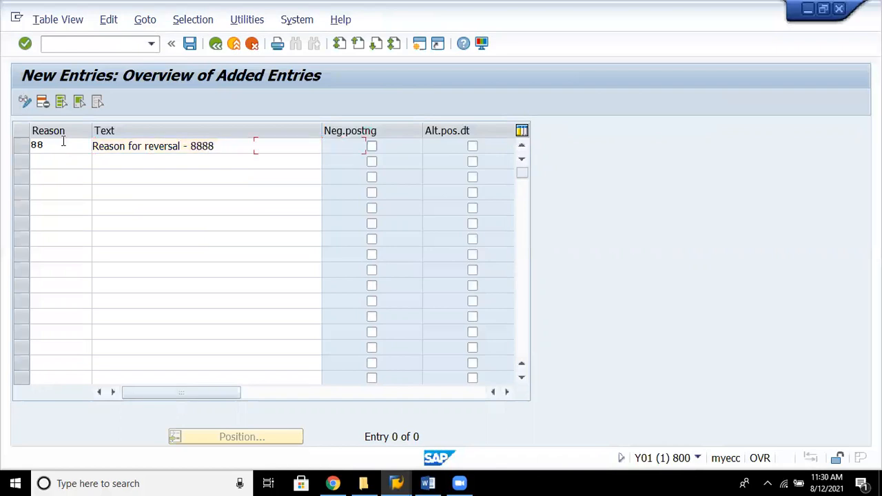
key(Tab)
key(space)
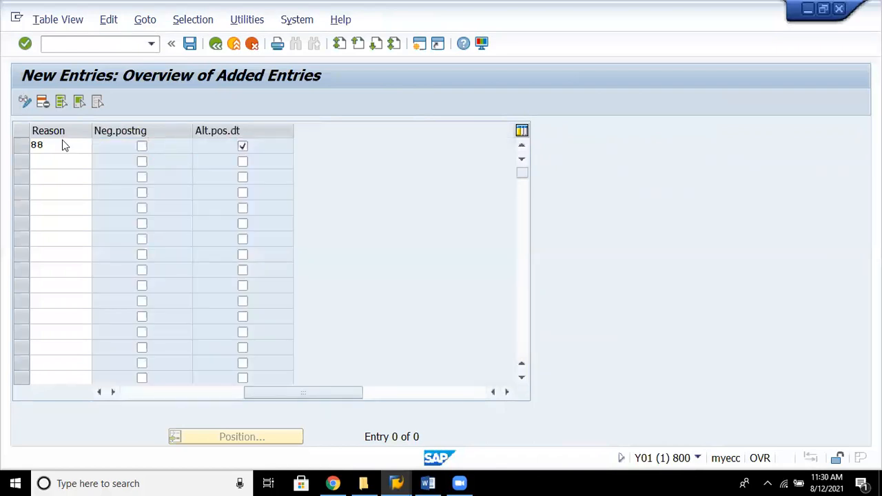
Save the new reversal reason under the proposed customizing request and return to the implementation guide
key(Return)
key(ctrl+s)
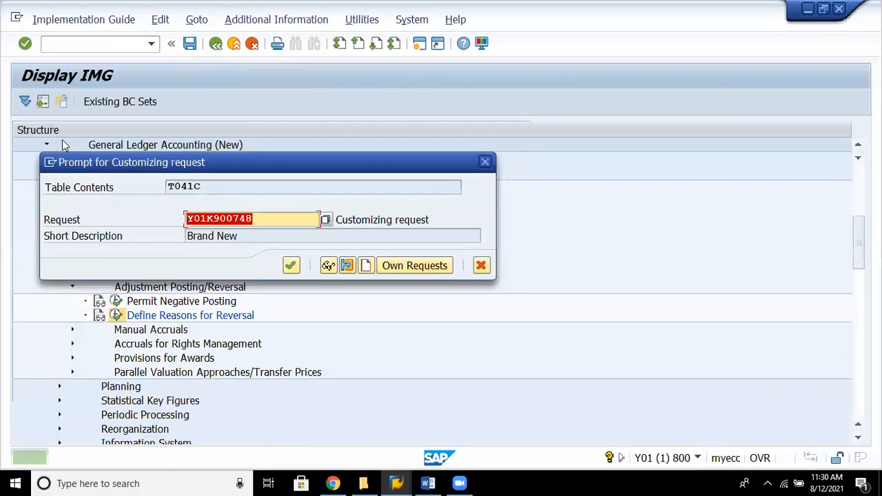
key(Return)
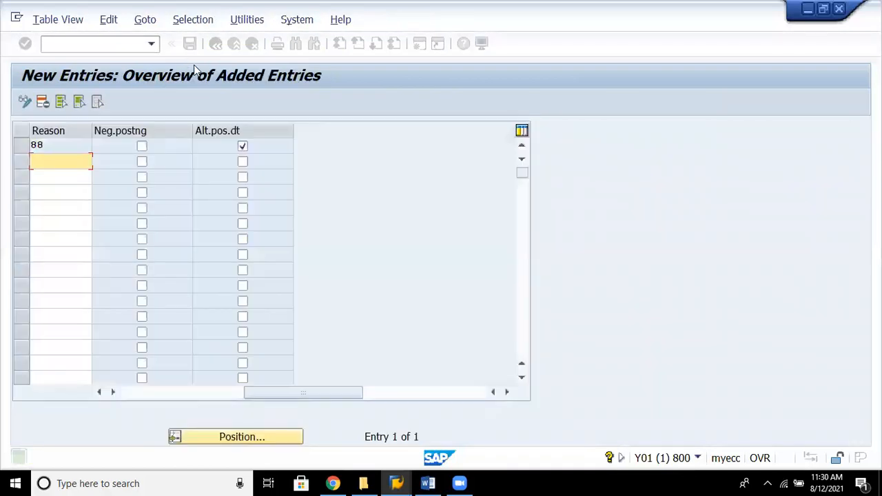
click(216, 44)
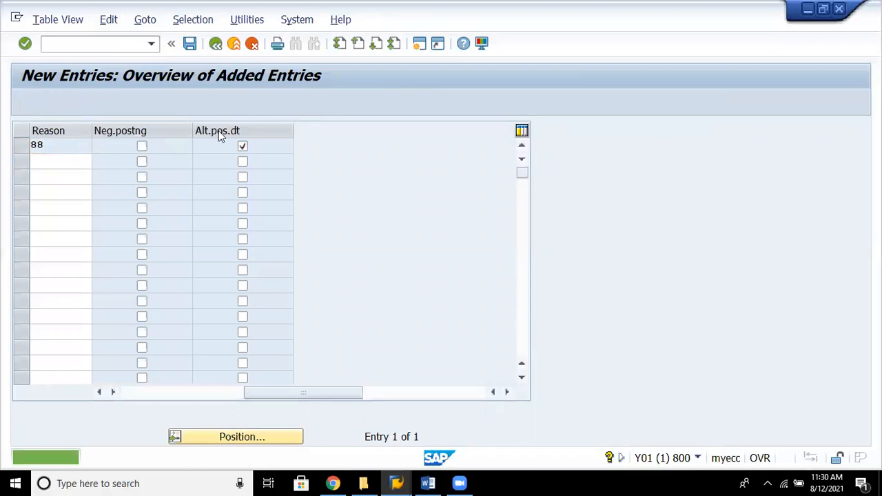
click(214, 47)
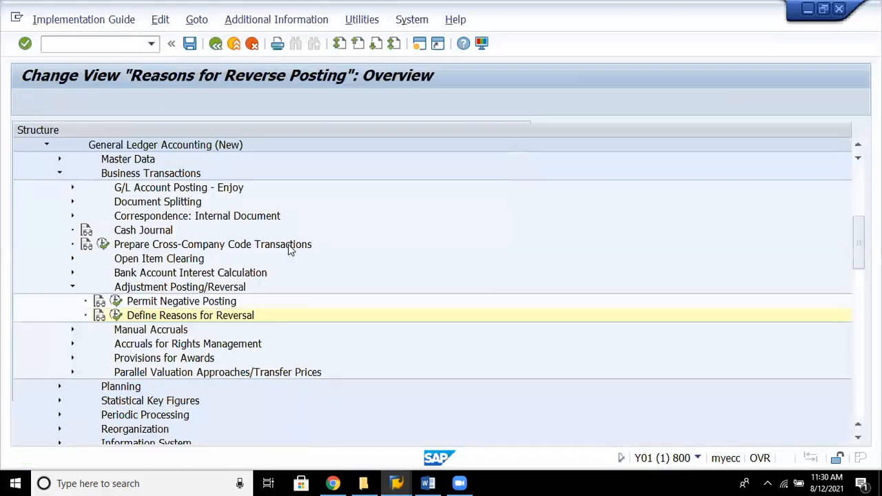
Collapse Adjustment Posting/Reversal and expand the Manual Accruals node under Business Transactions
key(Left)
key(Left)
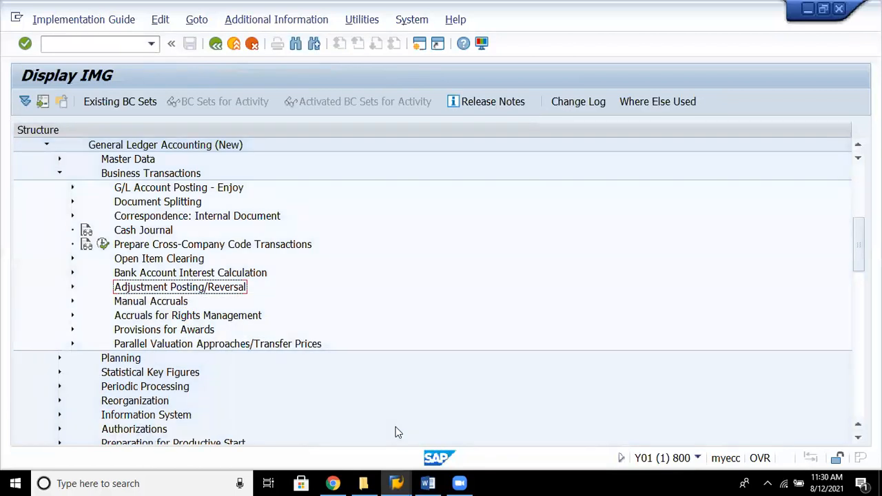
key(Up)
key(Up)
key(Up)
key(Up)
key(Up)
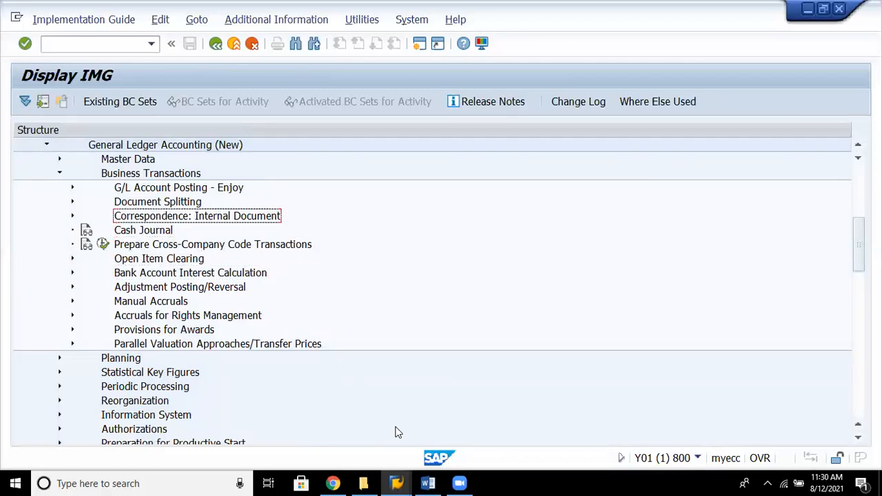
key(Up)
key(Up)
key(Down)
key(Down)
key(Down)
key(Down)
key(Down)
key(Down)
key(Down)
key(Down)
key(Right)
Expand Basic Settings under Manual Accruals, open the Assign Company Codes activity and go to the description of company code 1000
key(Down)
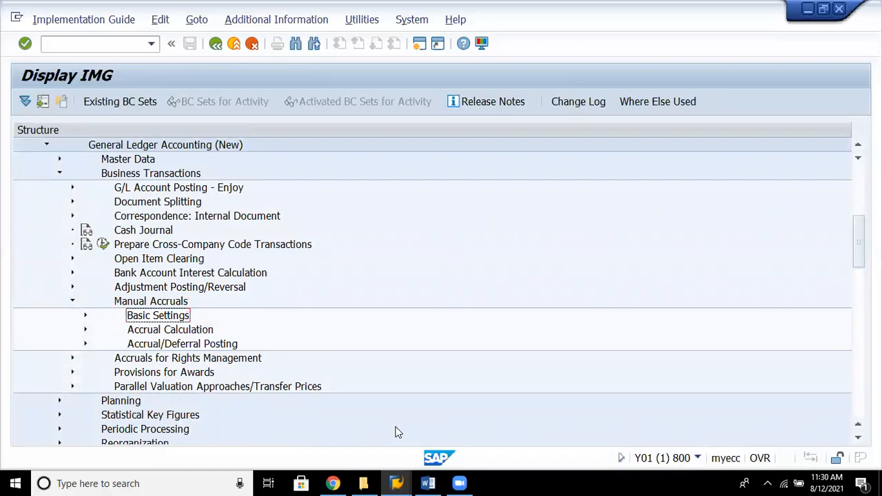
key(Down)
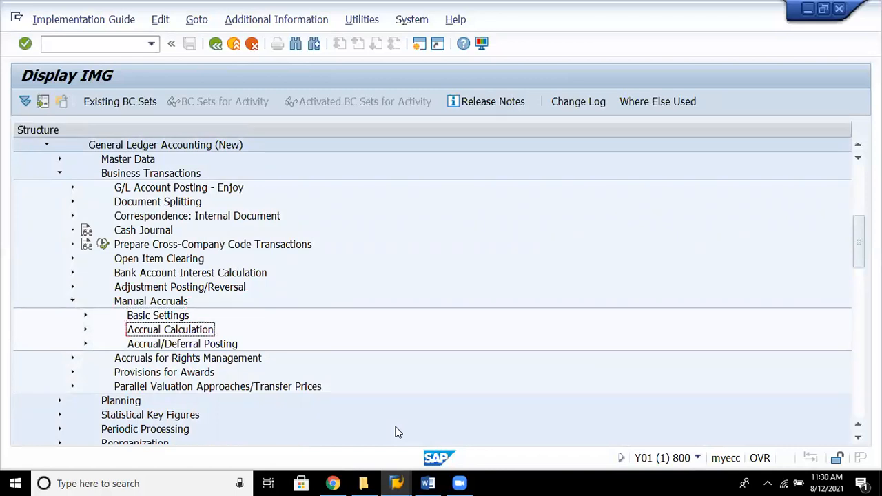
key(Up)
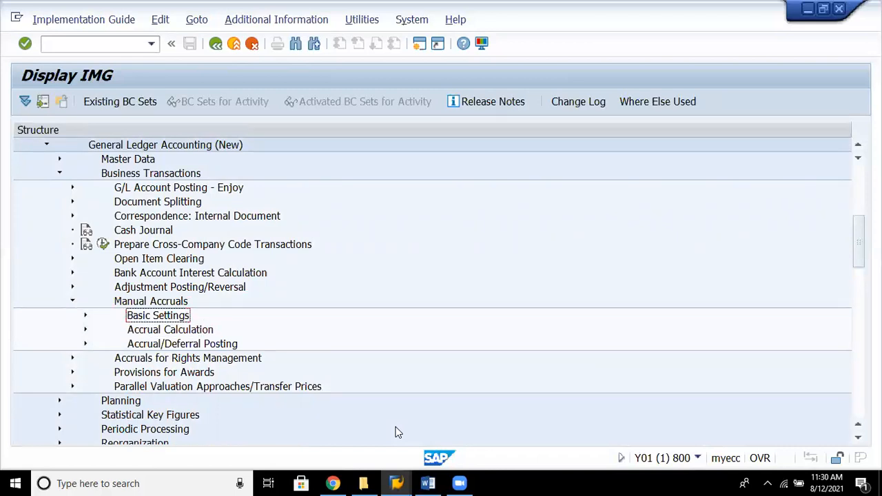
key(Right)
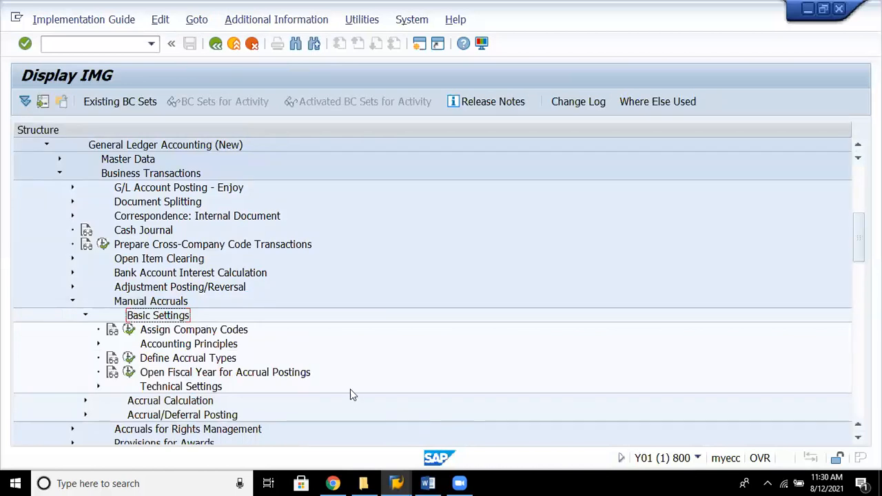
click(201, 331)
click(129, 330)
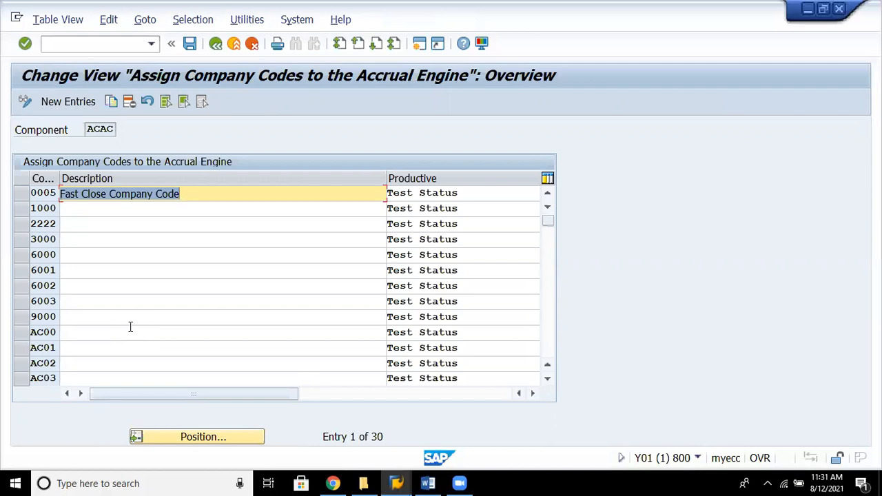
click(240, 211)
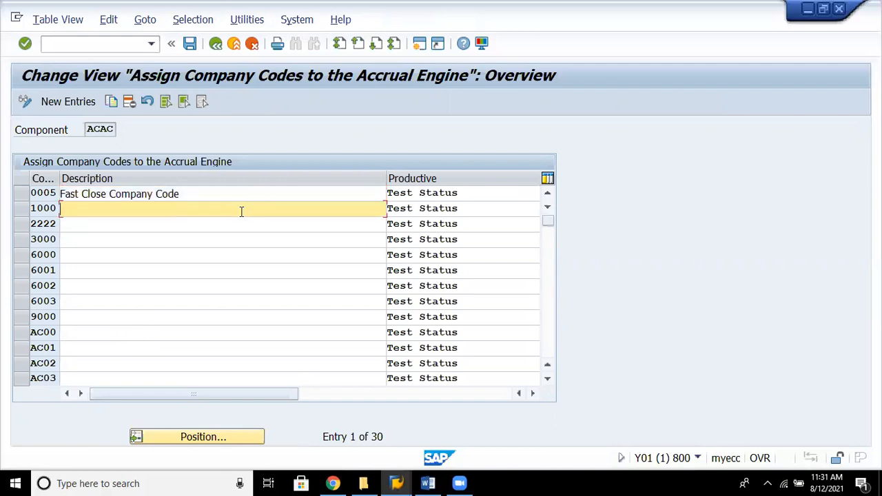
Give company code 1000 the description "Comapny code" and choose Test Status for it
text(Comapny code)
click(494, 209)
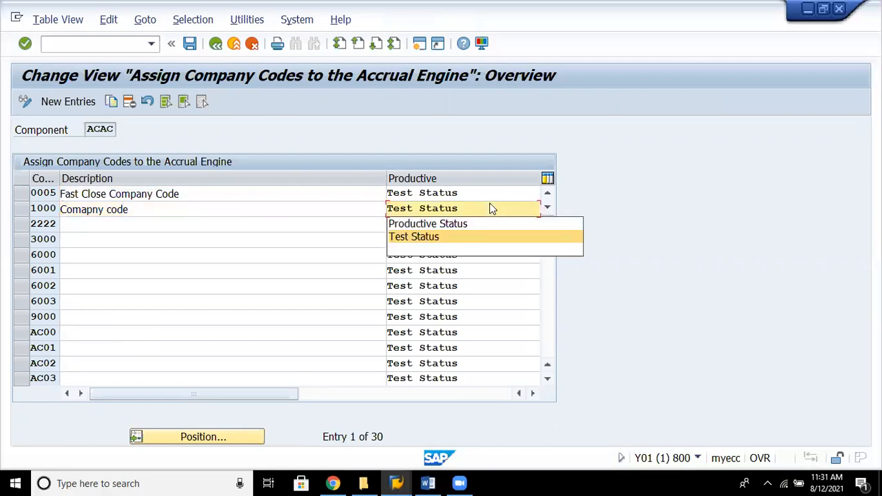
click(448, 238)
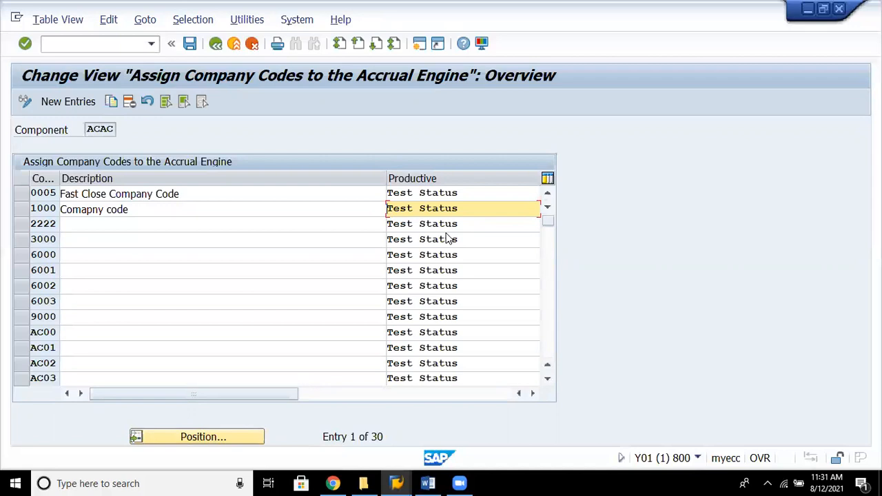
Save the company code assignment under the proposed customizing request and return to the implementation guide
click(189, 44)
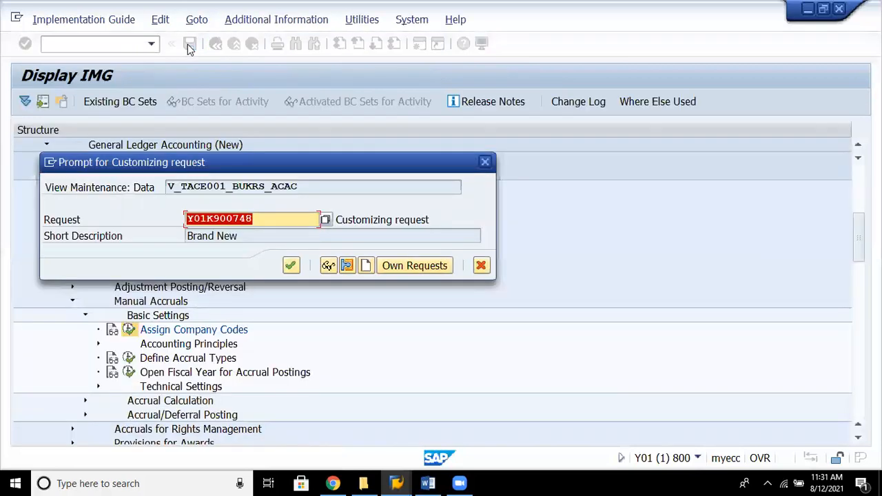
click(293, 267)
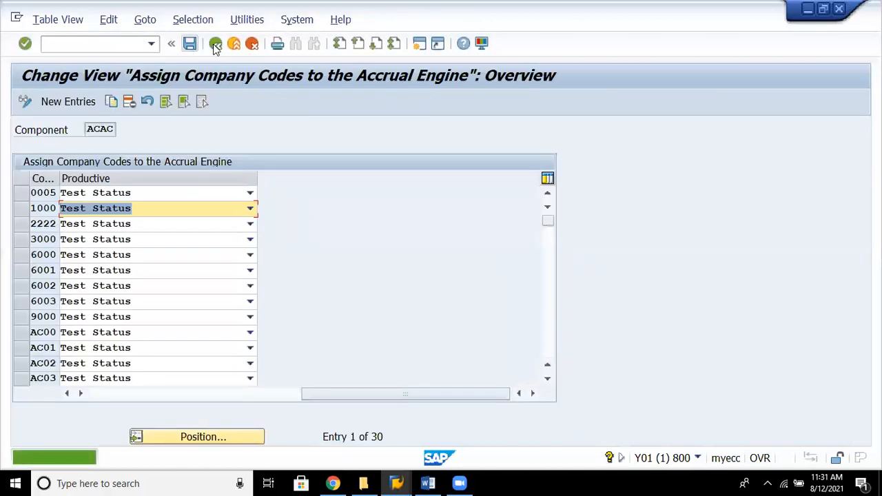
click(215, 44)
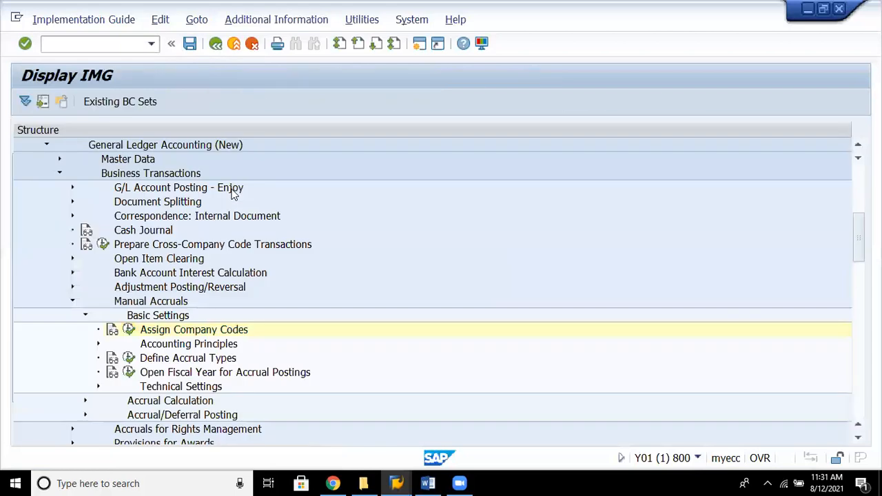
Expand Accounting Principles, open the Define Accounting Principles activity and start a new entry with the code ind8
click(202, 346)
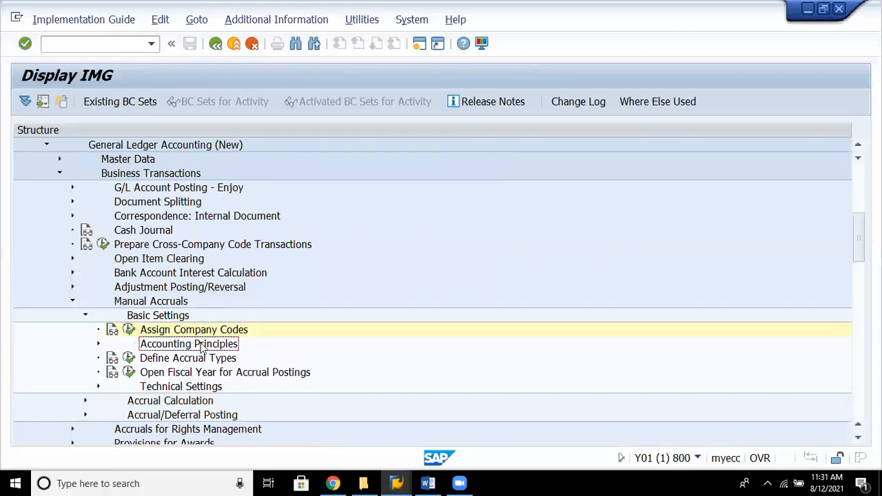
click(202, 347)
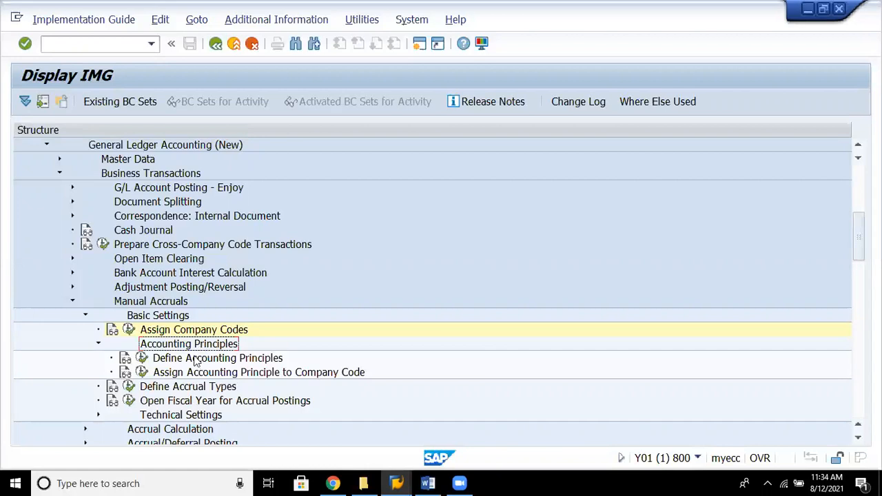
click(144, 358)
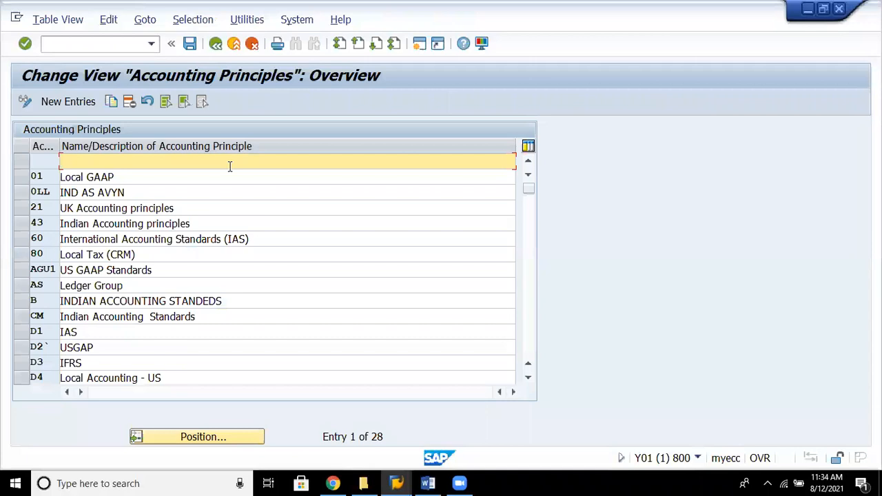
click(73, 101)
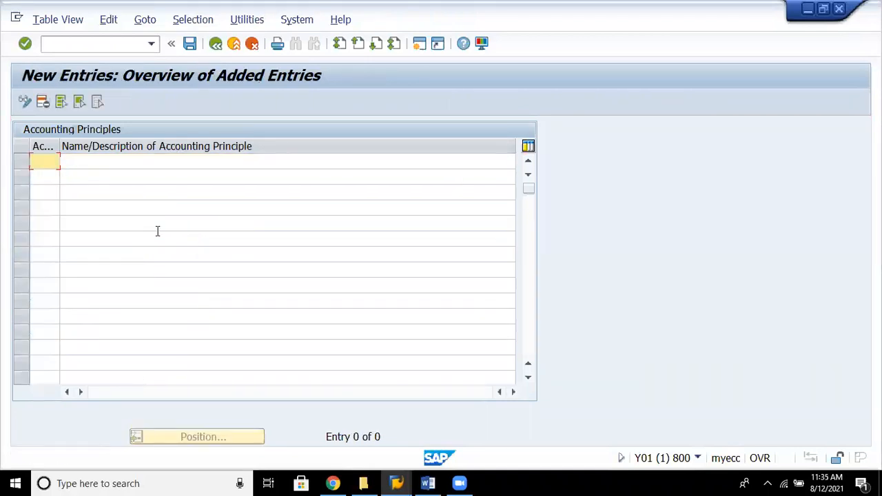
text(ind8)
key(Tab)
text(Accou)
text(ing pric)
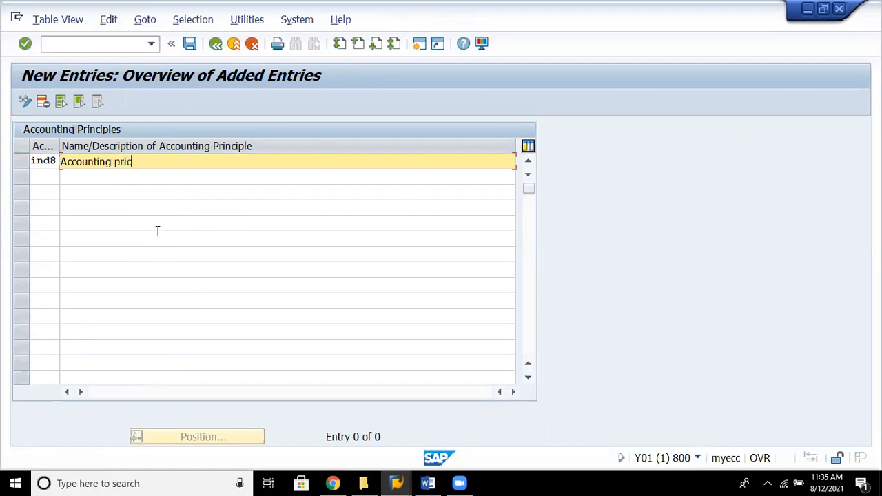
key(BackSpace)
key(BackSpace)
key(BackSpace)
key(BackSpace)
key(BackSpace)
key(BackSpace)
key(BackSpace)
key(BackSpace)
key(BackSpace)
key(BackSpace)
key(BackSpace)
key(BackSpace)
key(BackSpace)
key(BackSpace)
key(BackSpace)
text(Ind)
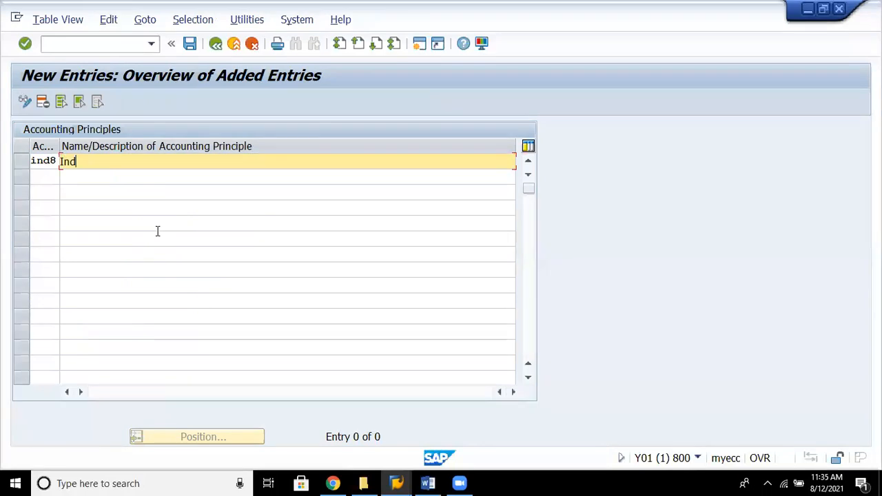
text(ian Accounting)
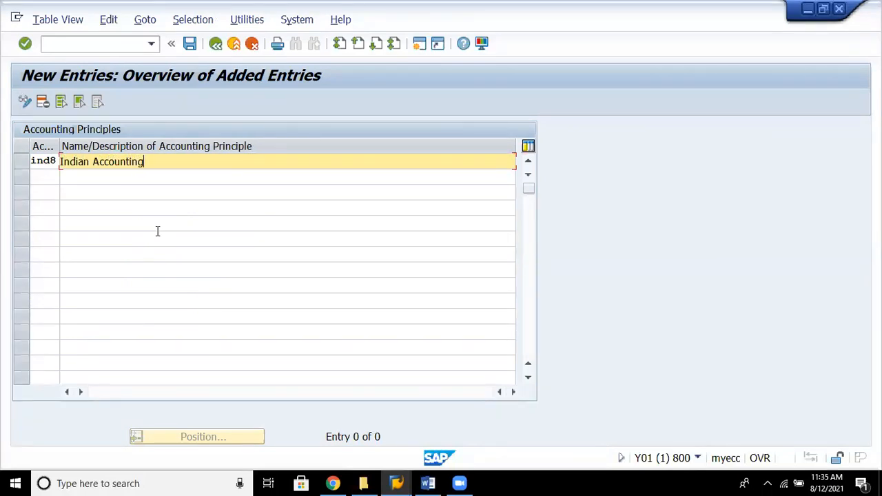
text( principles(GAAP)
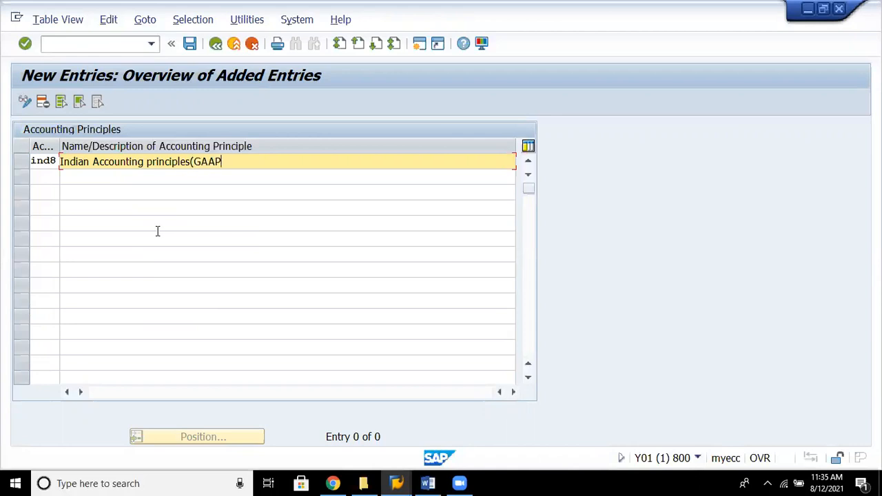
key(BackSpace)
key(BackSpace)
key(BackSpace)
key(BackSpace)
key(BackSpace)
key(BackSpace)
key(BackSpace)
key(BackSpace)
key(BackSpace)
key(BackSpace)
key(BackSpace)
key(BackSpace)
key(BackSpace)
key(BackSpace)
key(BackSpace)
key(BackSpace)
key(BackSpace)
key(BackSpace)
key(BackSpace)
key(BackSpace)
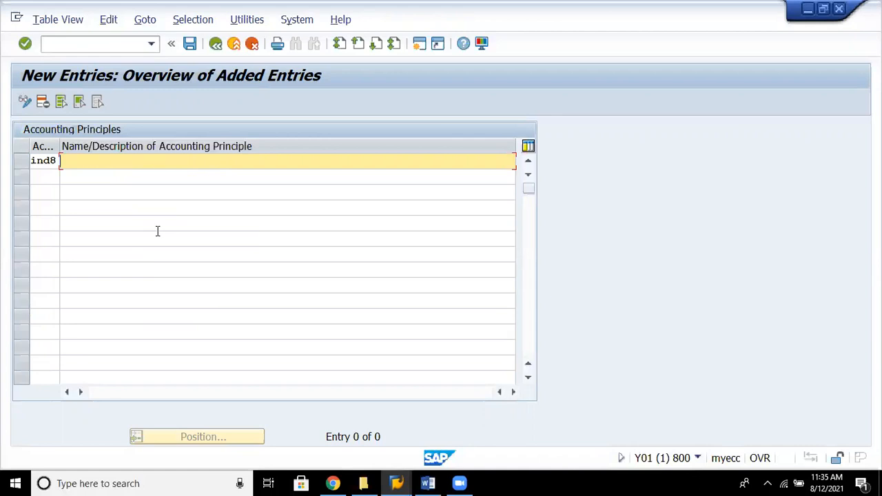
Describe the new accounting principle as "Generally Accepted Accounting Principles - (IND GAAP)" and validate the entry
text(Generally Accepted Accounti)
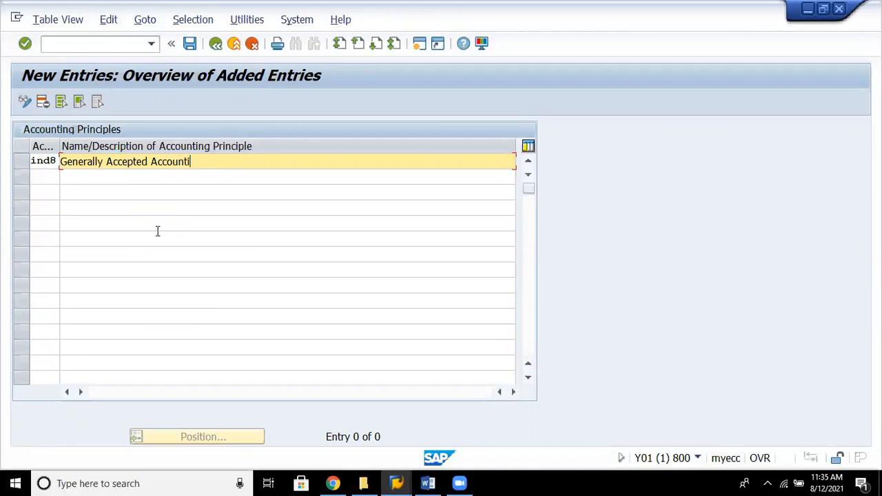
text(ng Principles -)
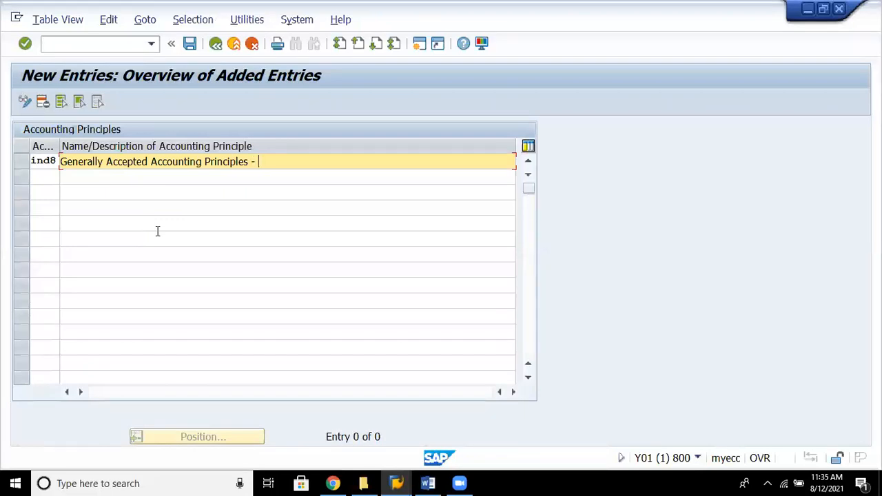
text( (iND gaap)
key(BackSpace)
key(BackSpace)
key(BackSpace)
key(BackSpace)
key(BackSpace)
key(BackSpace)
key(BackSpace)
key(BackSpace)
text((IND GAAP))
key(Return)
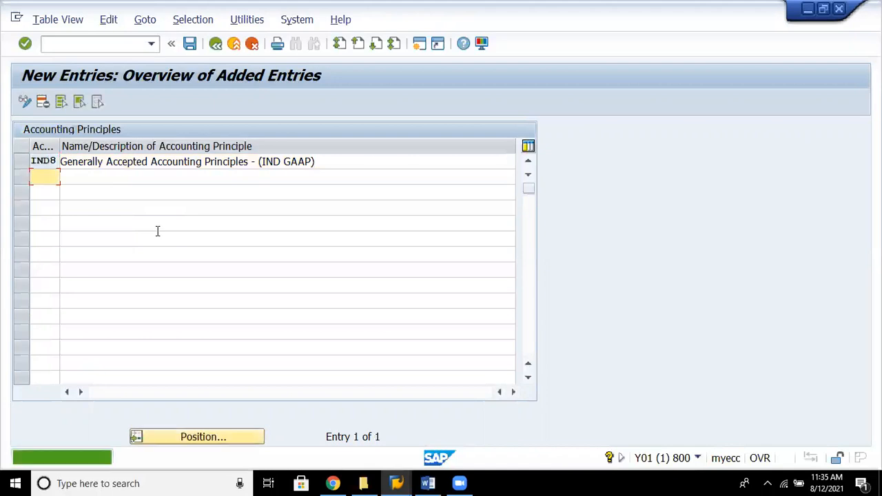
Save the new accounting principle under the proposed customizing request and return to the implementation guide
key(ctrl+s)
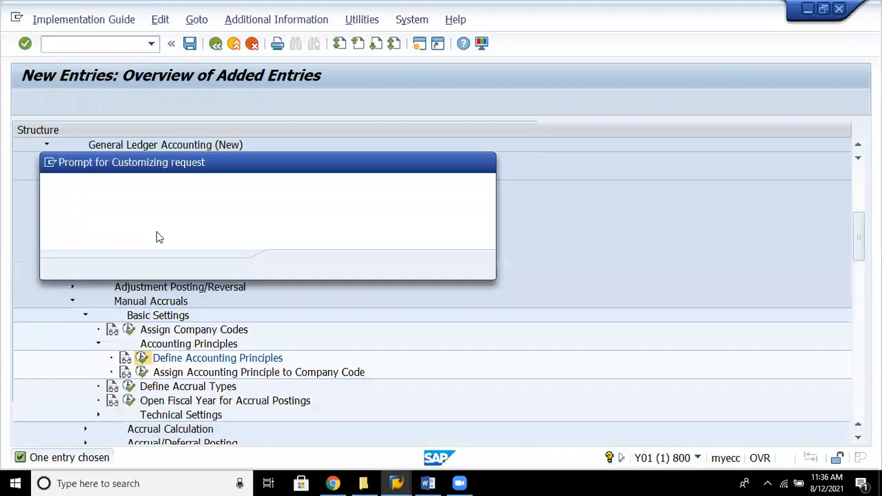
key(Return)
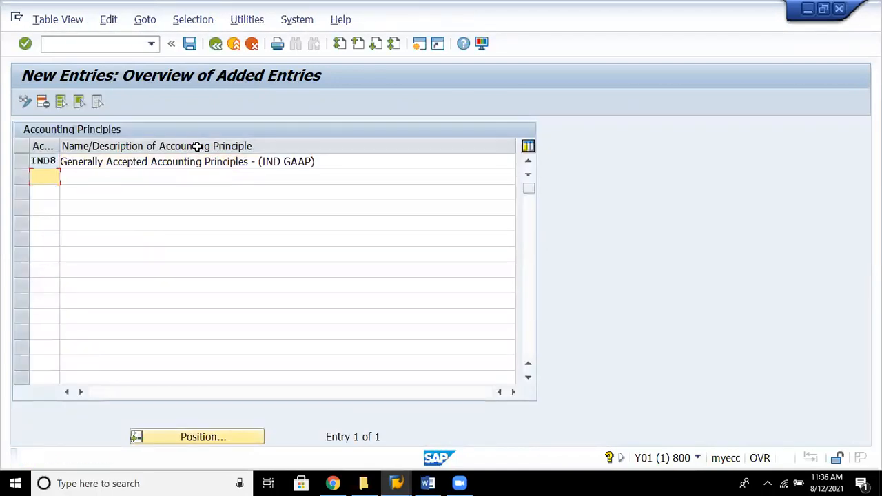
click(216, 44)
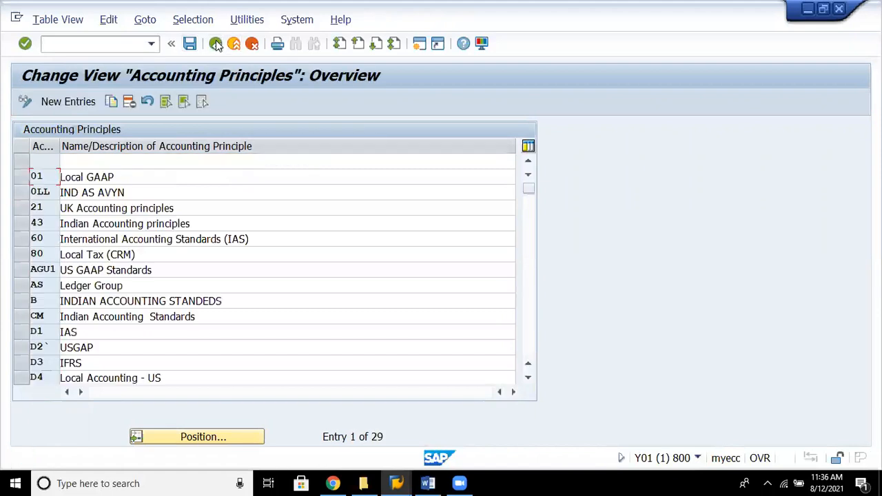
click(215, 44)
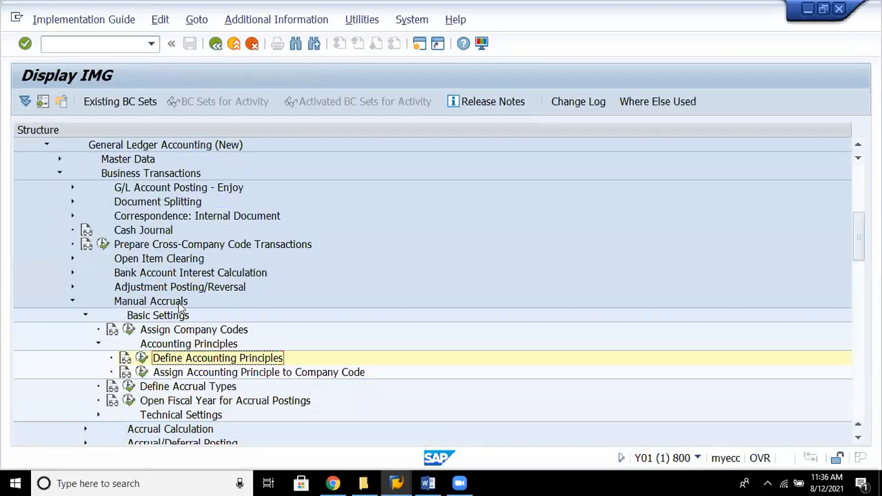
Open the Assign Accounting Principle to Company Code activity and start a new entry
click(210, 373)
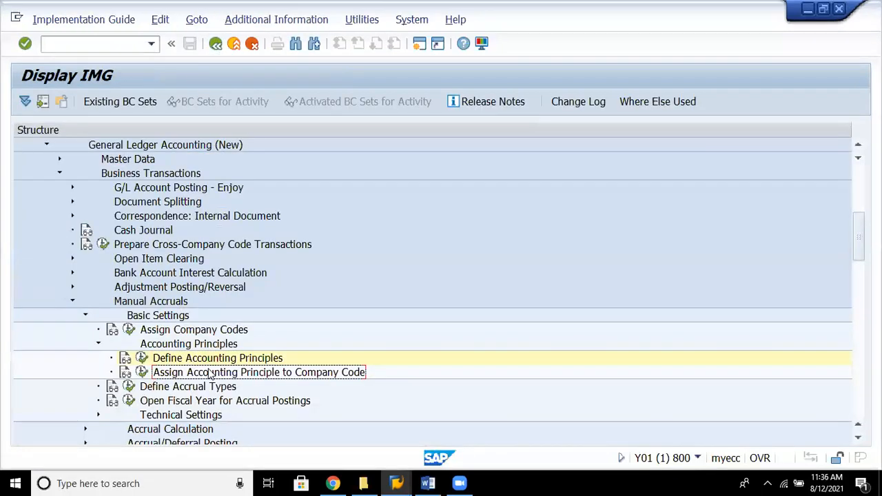
click(141, 372)
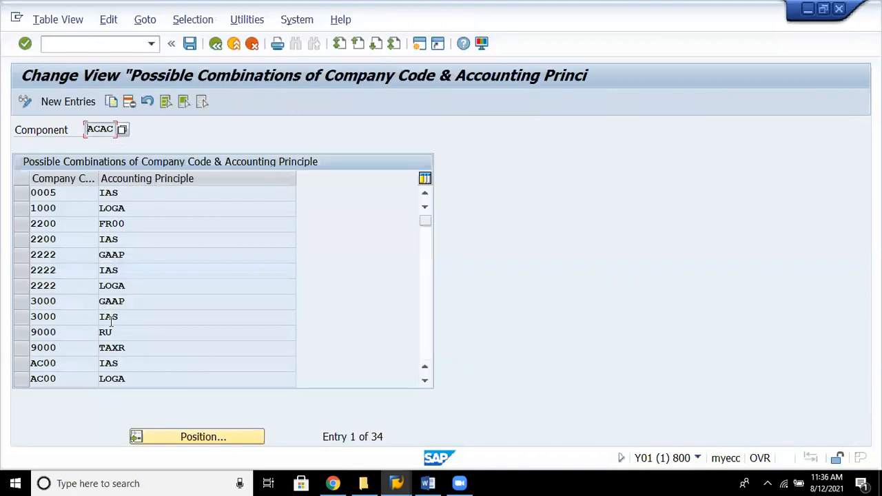
click(84, 102)
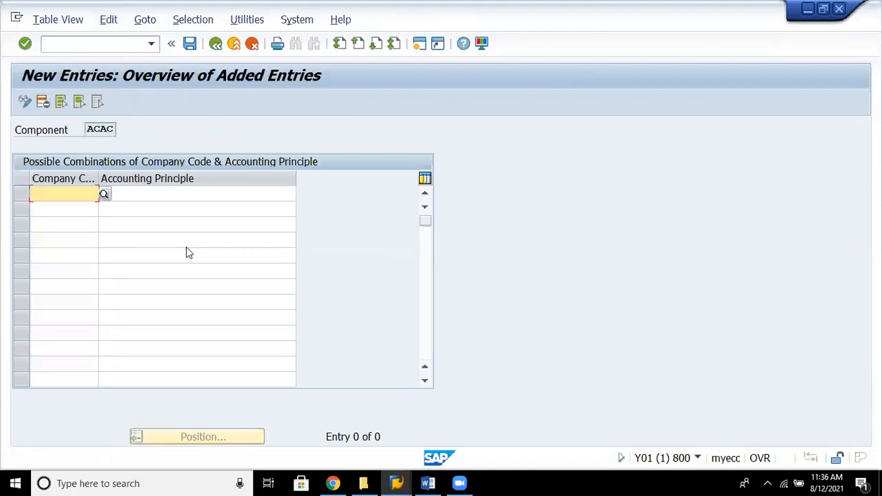
Try to assign accounting principle IND8 to company code 8880 for component ACAC, and cancel the entry
text(88880)
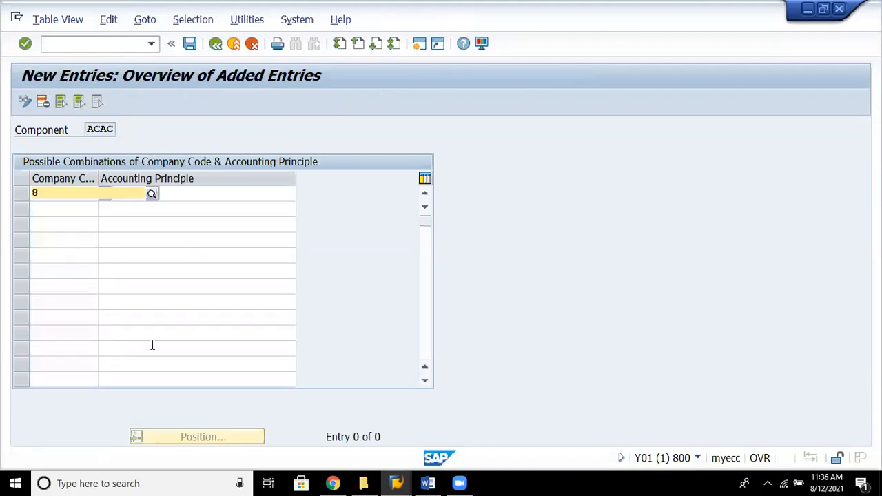
key(BackSpace)
key(BackSpace)
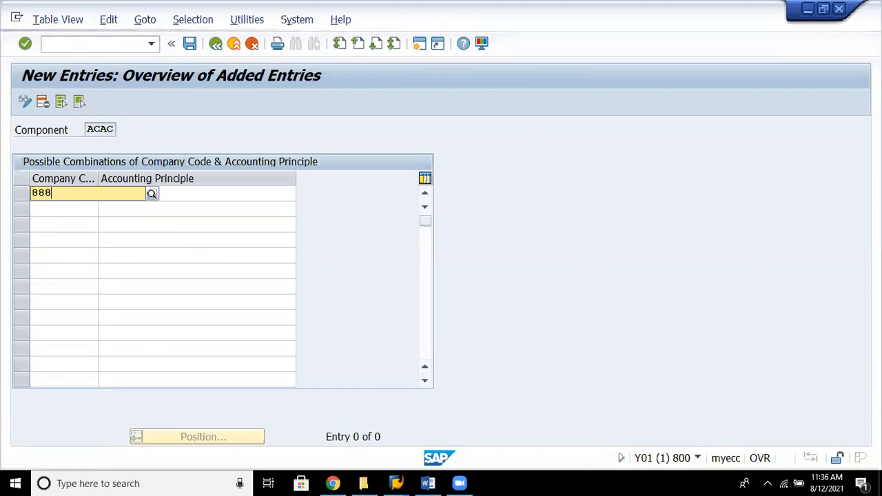
text(0)
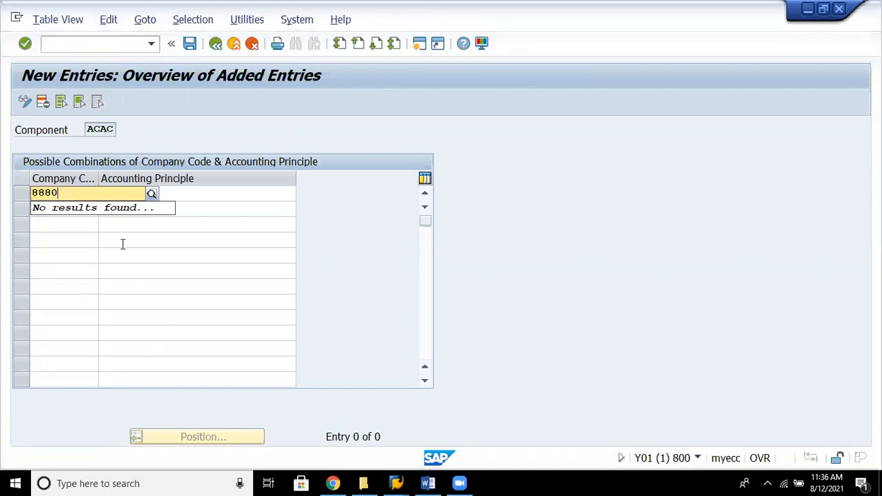
click(120, 254)
click(85, 197)
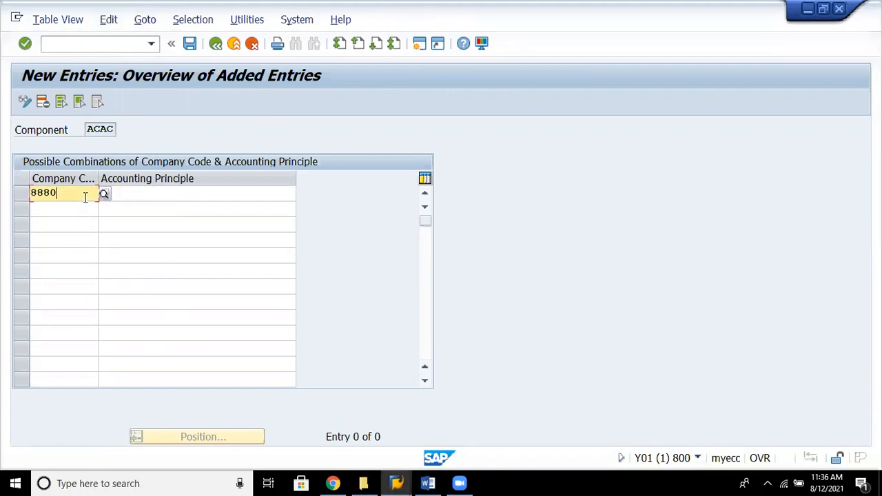
key(BackSpace)
key(BackSpace)
text(80)
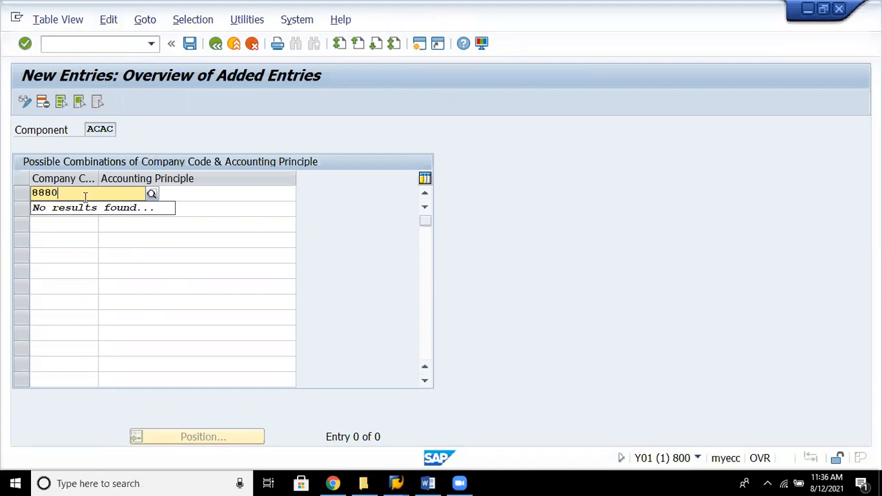
click(149, 268)
click(170, 195)
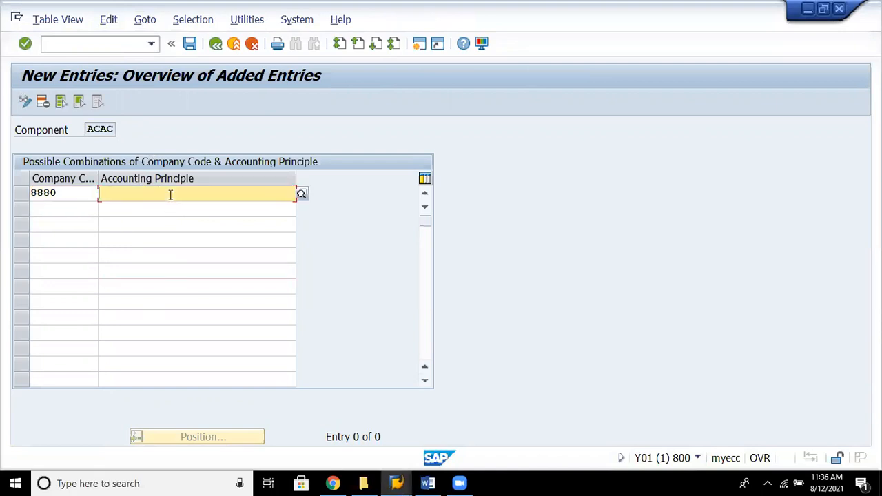
click(301, 193)
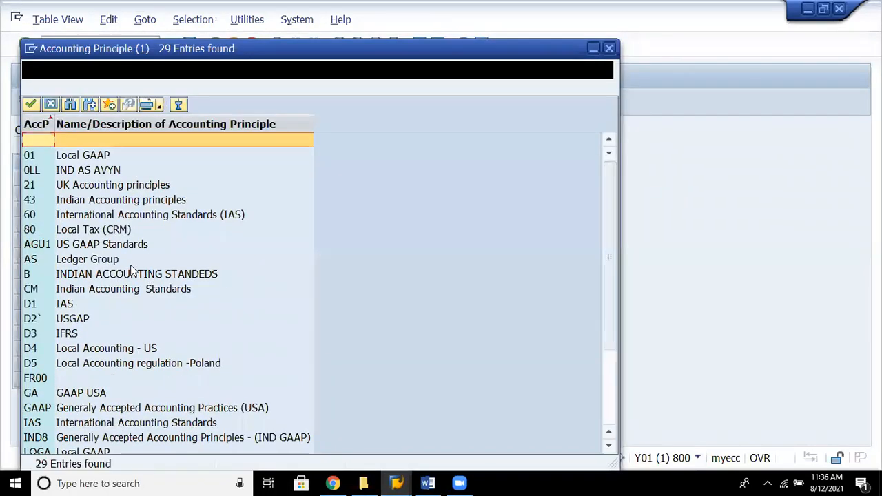
double_click(239, 438)
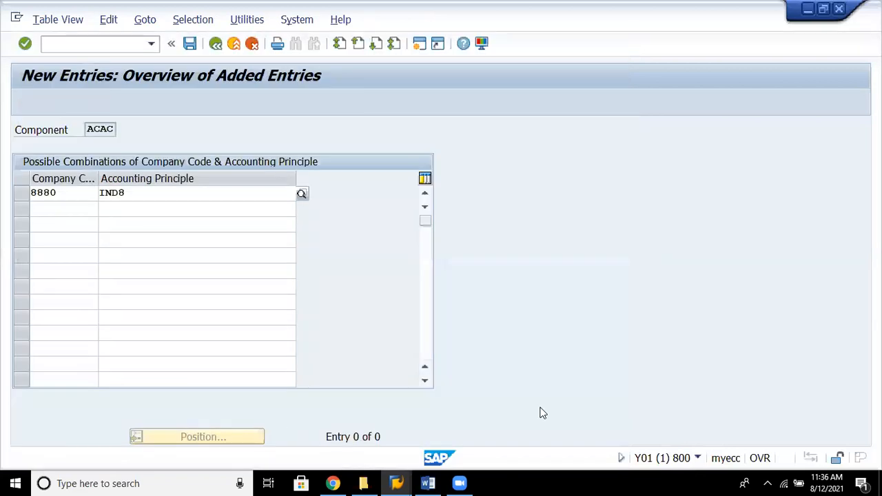
key(Return)
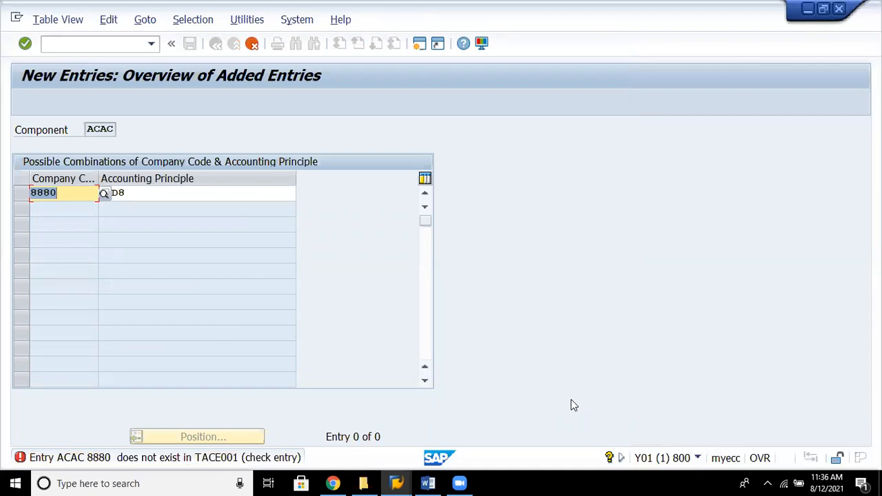
key(BackSpace)
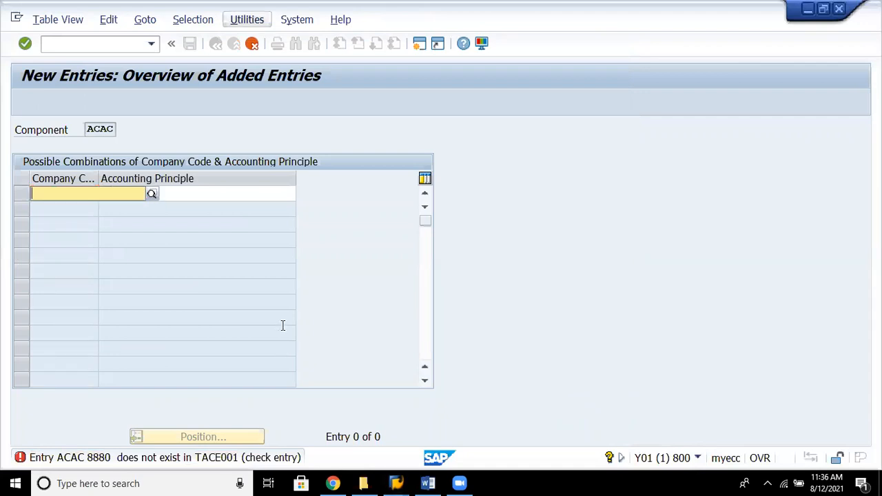
click(251, 46)
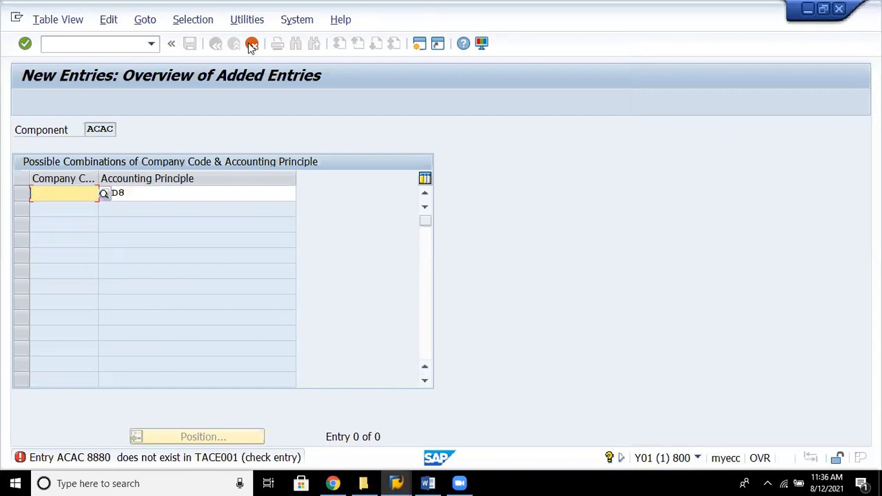
Leave the new entry, look through the existing company code and accounting principle combinations, and return to the implementation guide
click(248, 286)
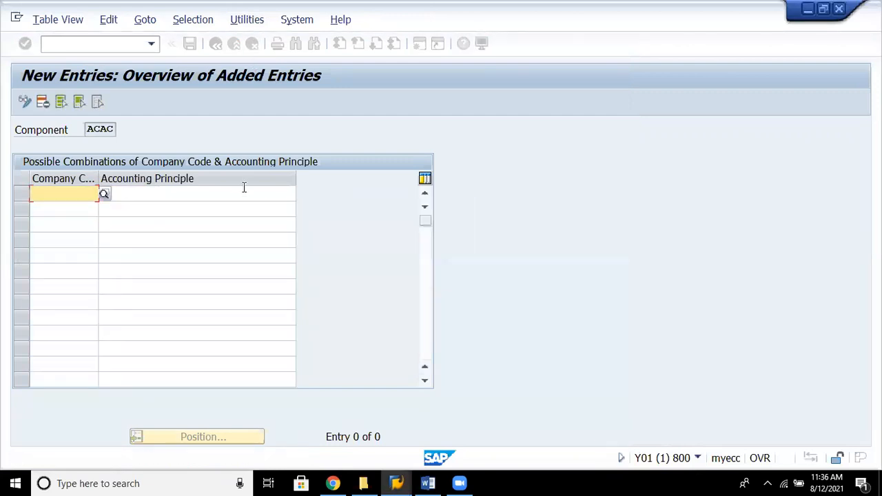
click(214, 44)
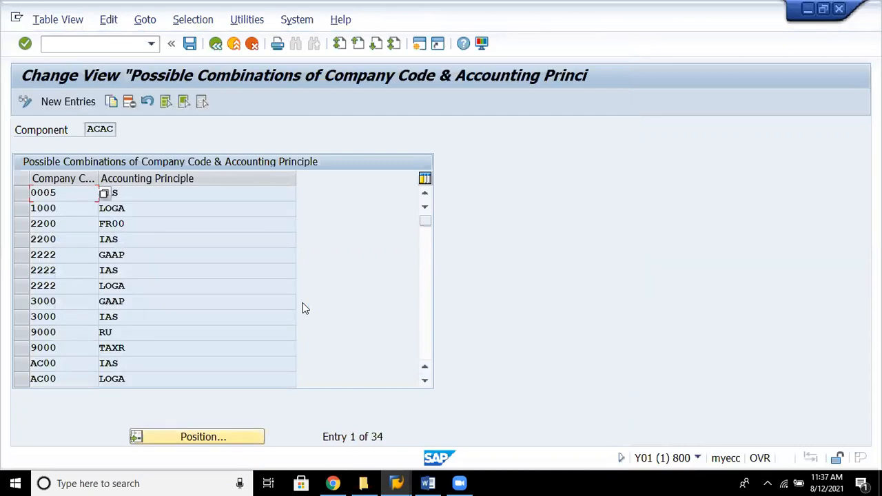
click(423, 341)
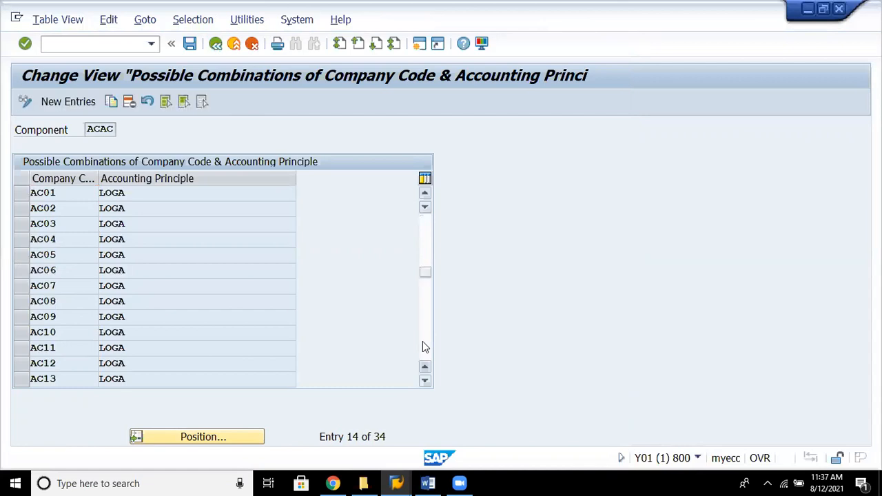
click(422, 341)
click(423, 341)
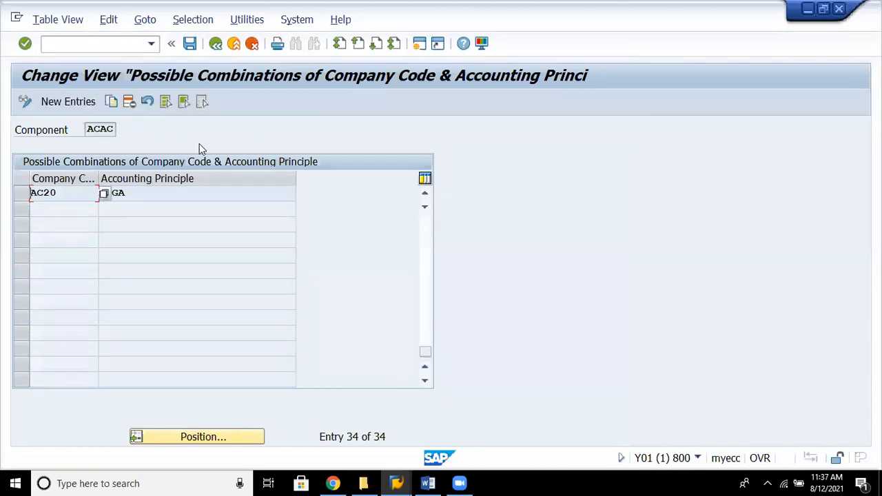
click(215, 44)
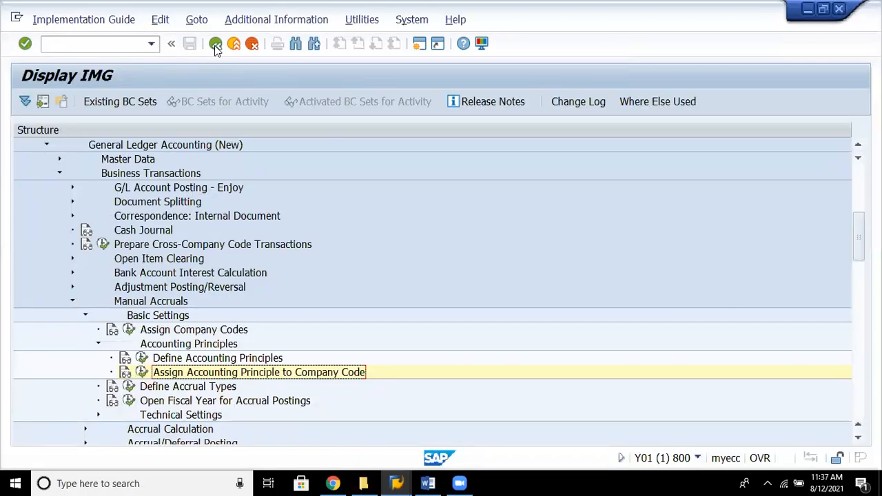
Collapse the Accounting Principles node, open the Define Accrual Types activity and check the posting options offered for accrual type ABODIV
key(Up)
key(Up)
key(Left)
key(Down)
click(127, 358)
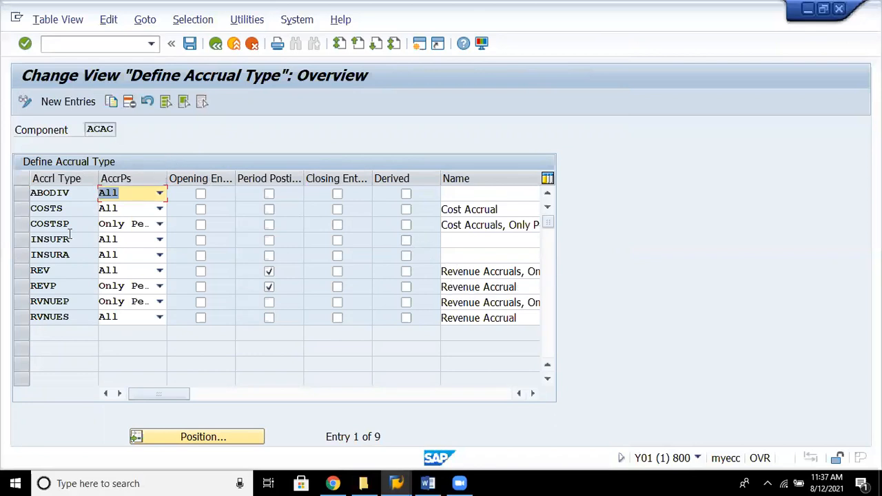
click(159, 194)
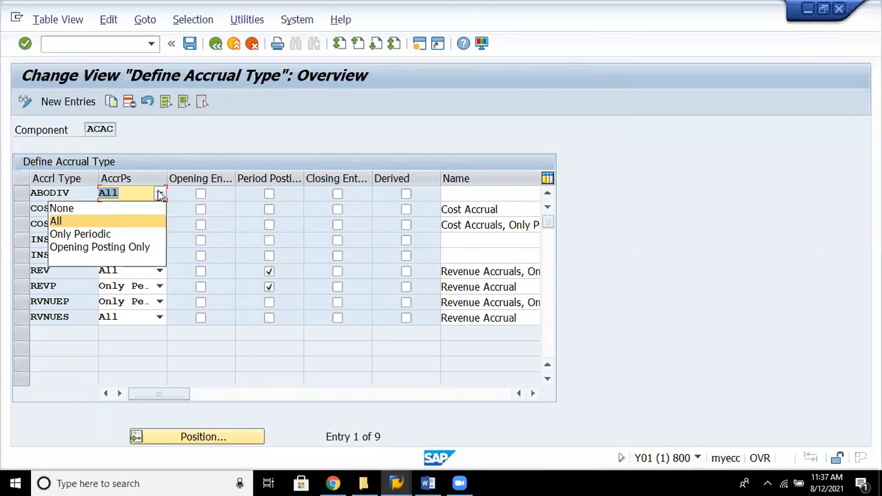
click(160, 195)
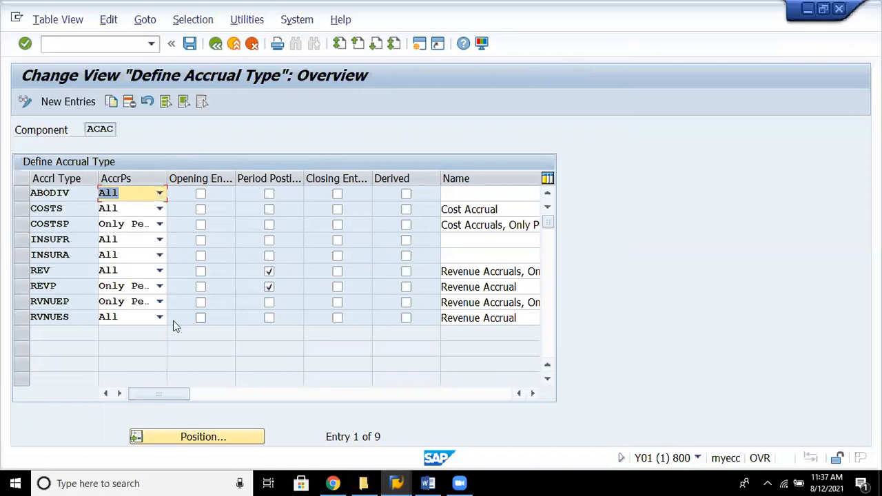
Copy accrual type REV to a new accrual type IND
click(21, 272)
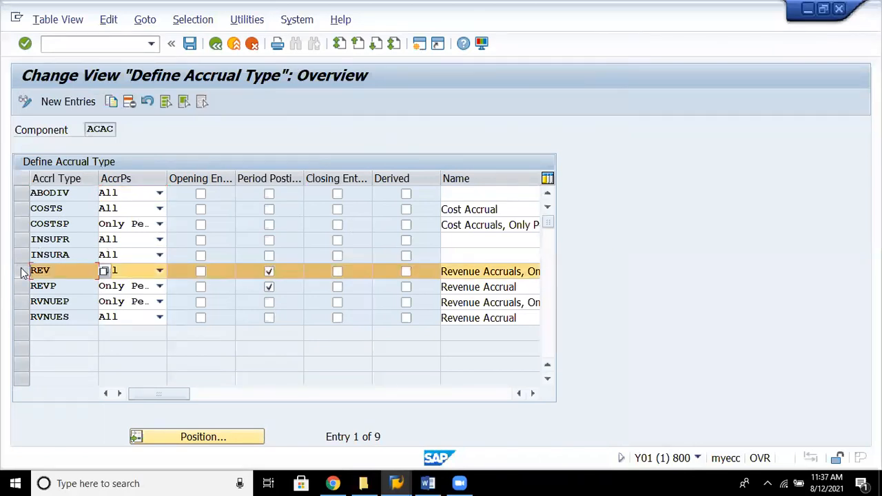
click(111, 102)
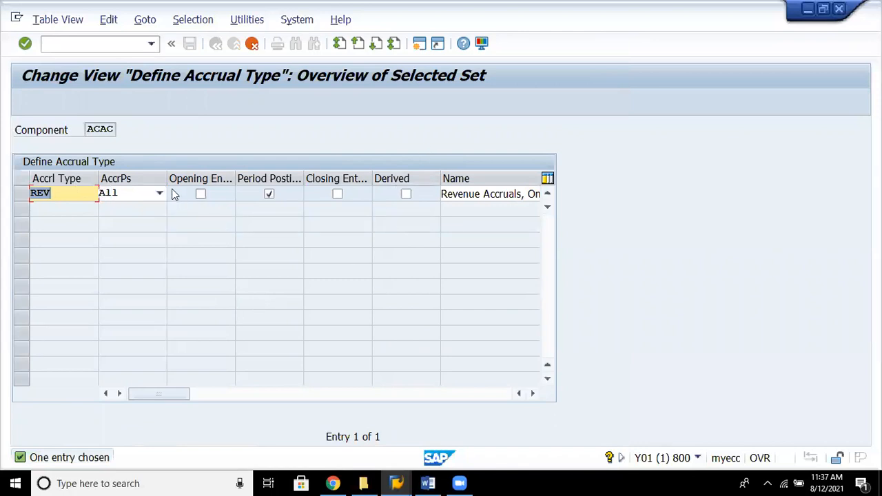
key(Return)
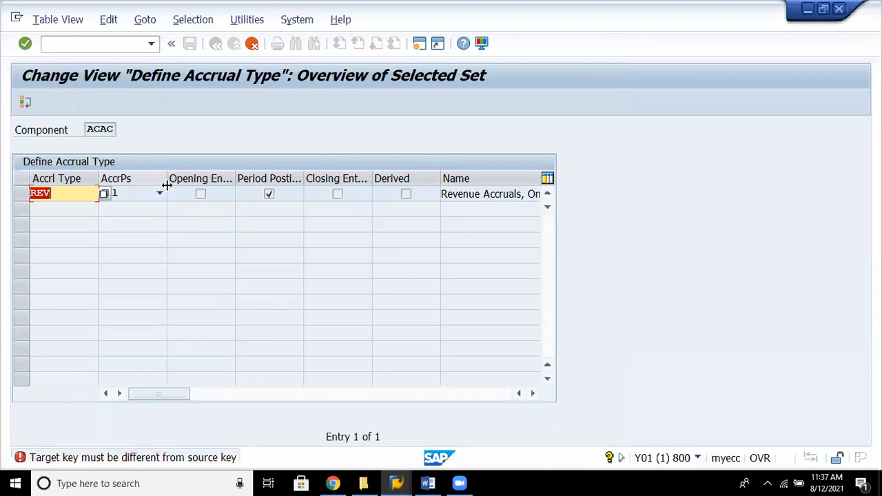
text(IND)
key(Return)
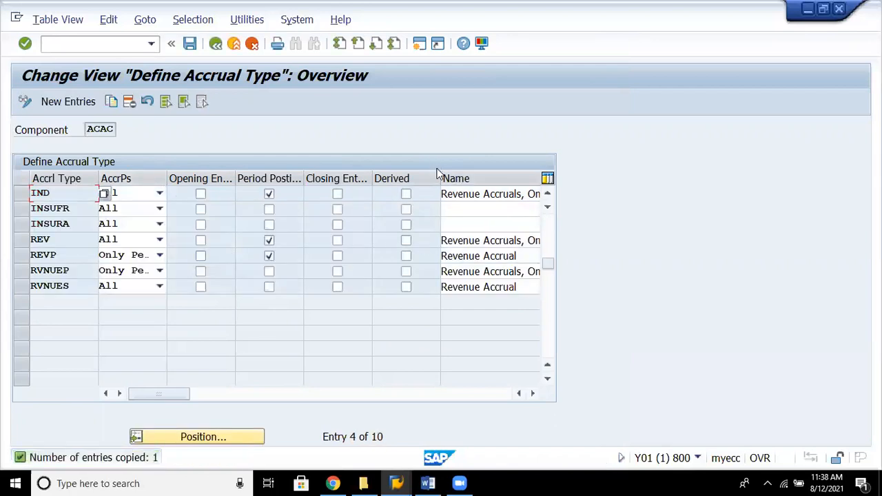
Change the name of accrual type IND to "Revenue Accruals - 8880"
drag(437, 178, 373, 178)
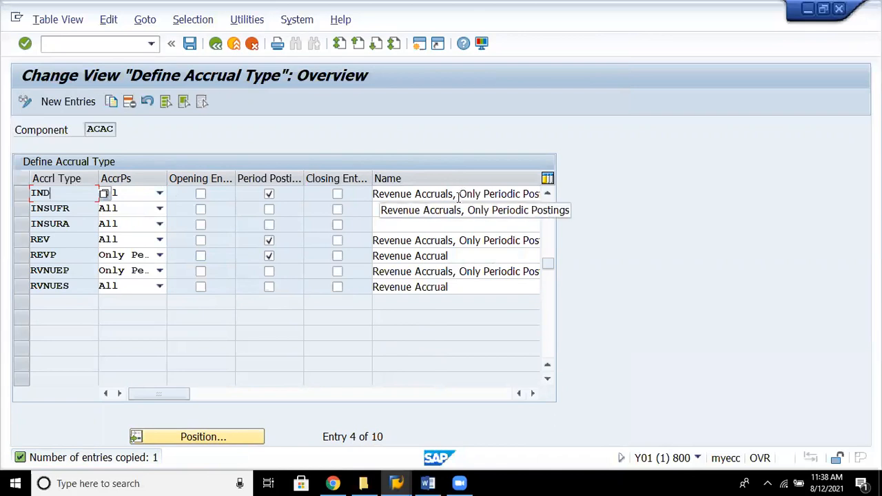
click(459, 195)
key(Delete)
key(Delete)
key(Delete)
key(Delete)
key(Delete)
key(Delete)
key(Delete)
key(Delete)
key(Delete)
key(Delete)
key(Delete)
key(Delete)
key(Delete)
key(Delete)
key(Delete)
key(Delete)
key(Delete)
key(Delete)
key(Delete)
key(Delete)
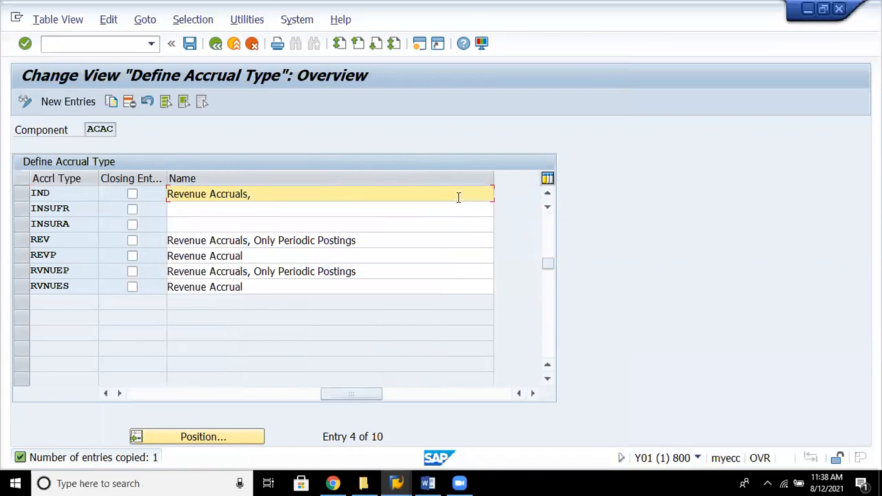
key(BackSpace)
key(BackSpace)
text(- 8880)
key(Return)
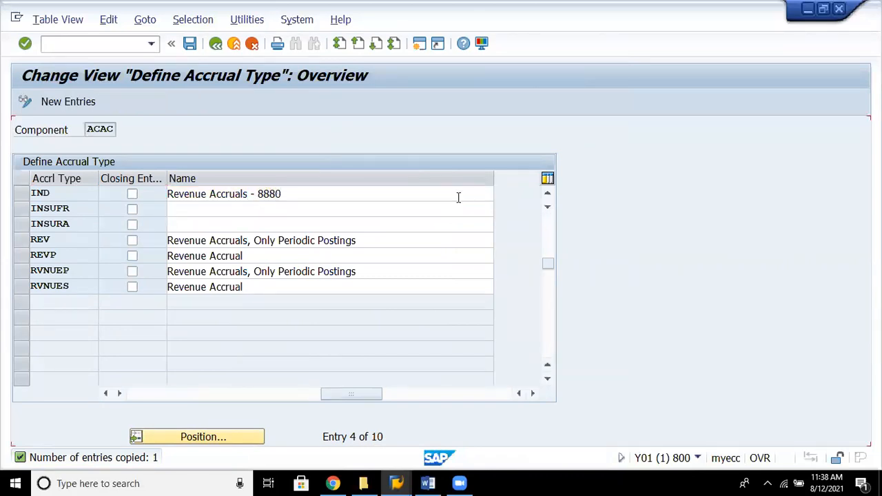
Save the new accrual type under the proposed customizing request and return to the implementation guide
key(ctrl+s)
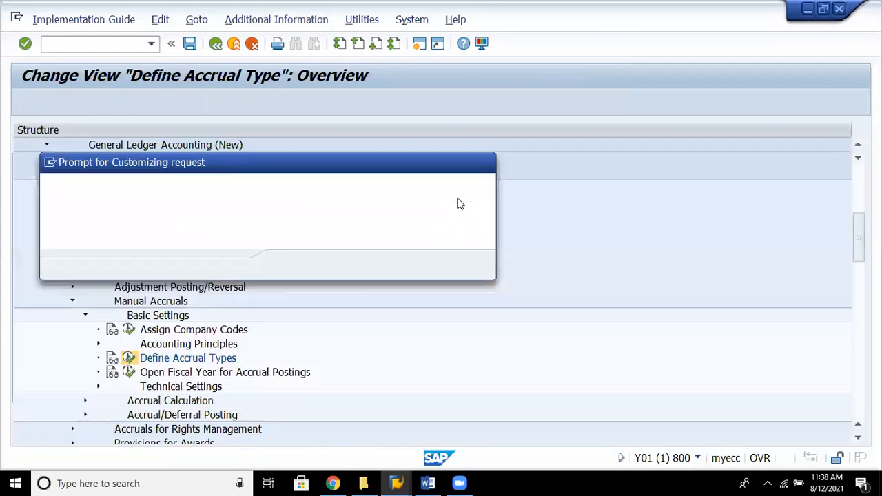
key(Return)
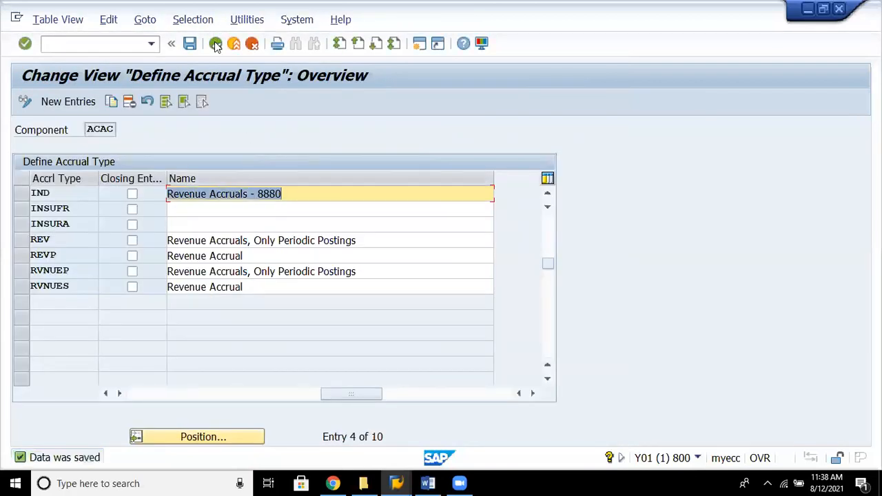
click(216, 45)
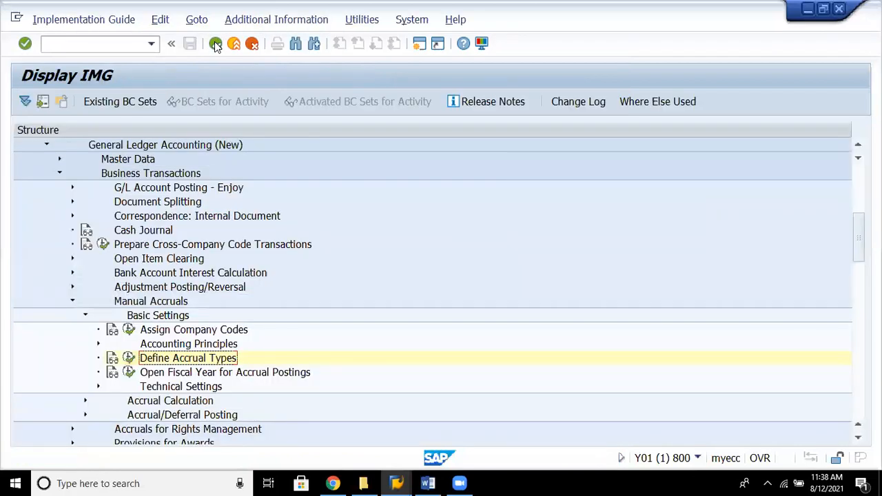
Open the Open Fiscal Year for Accrual Postings activity and look up company code 8880 in the list
click(185, 373)
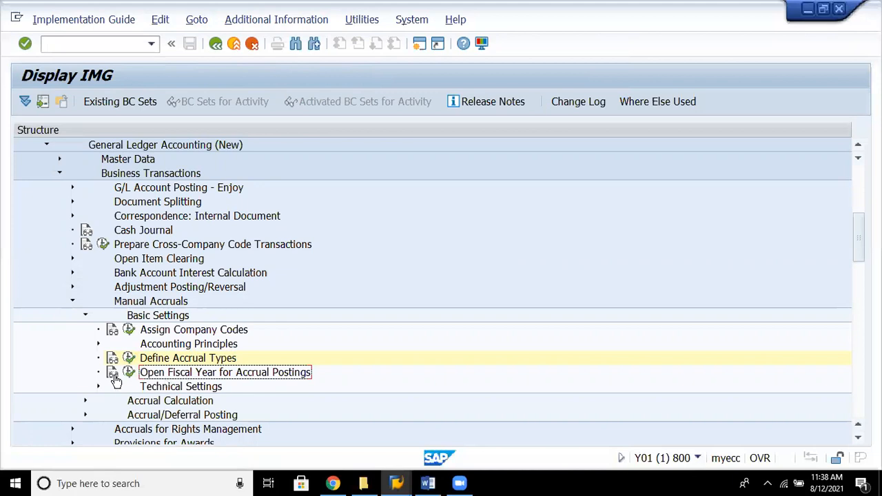
click(128, 372)
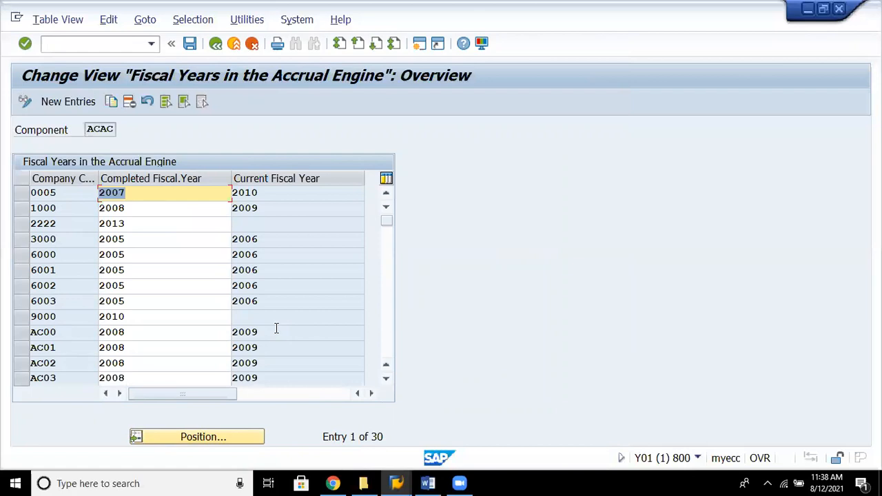
click(215, 438)
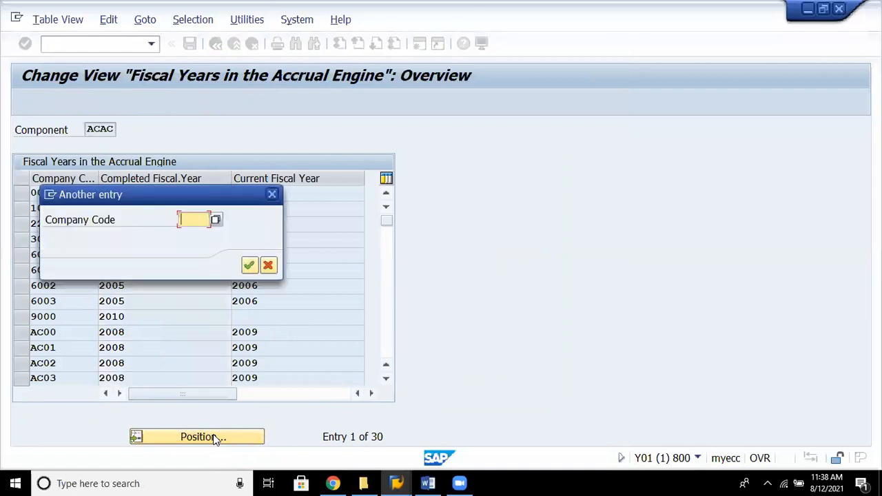
text(9990)
key(Return)
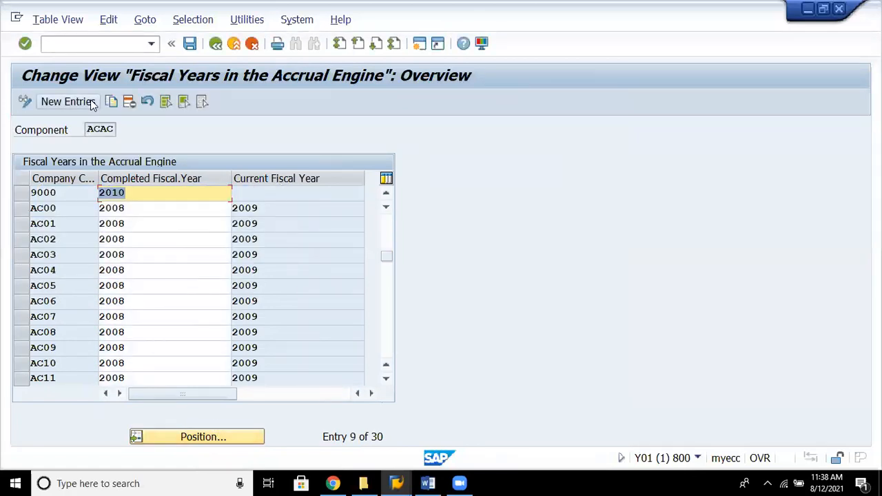
Add a new fiscal year entry for company code 8880 with completed fiscal year 2020
click(68, 101)
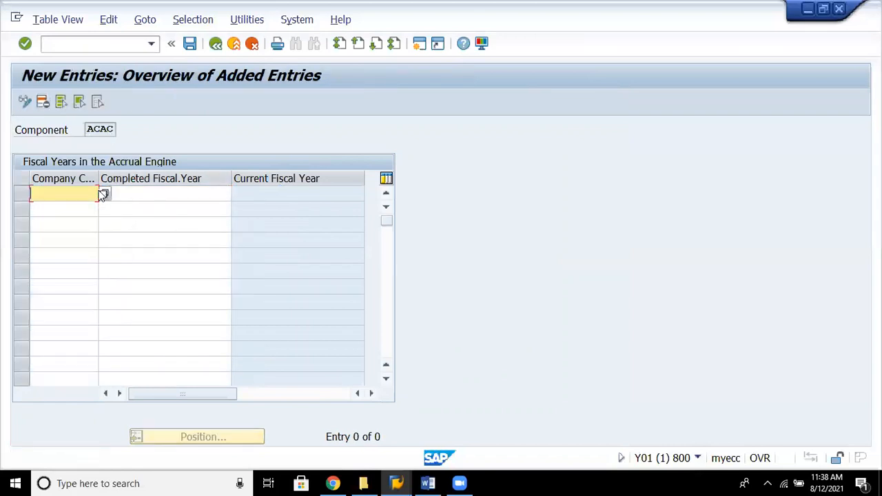
text(8880)
click(130, 199)
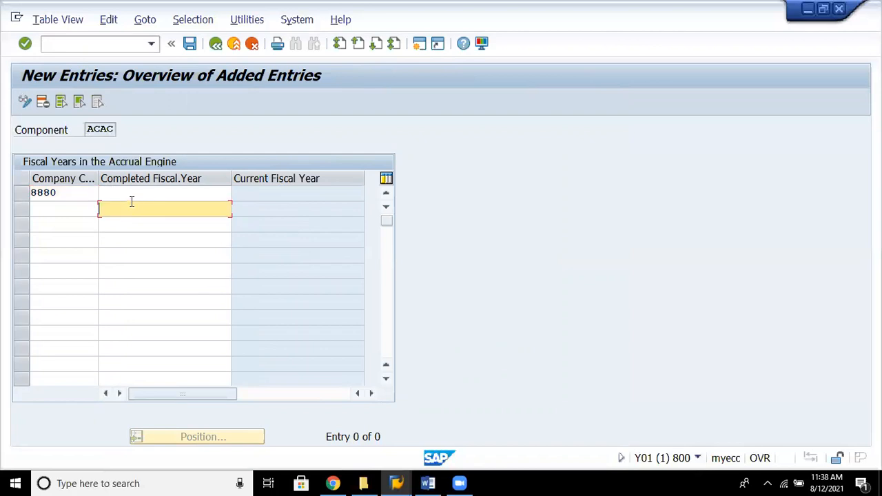
text(2020)
key(Return)
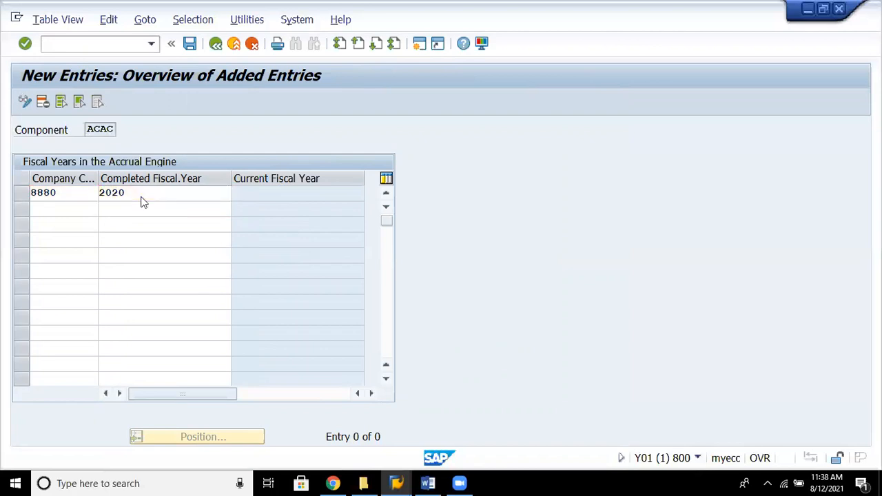
Save the fiscal year entry and return to the implementation guide
click(189, 43)
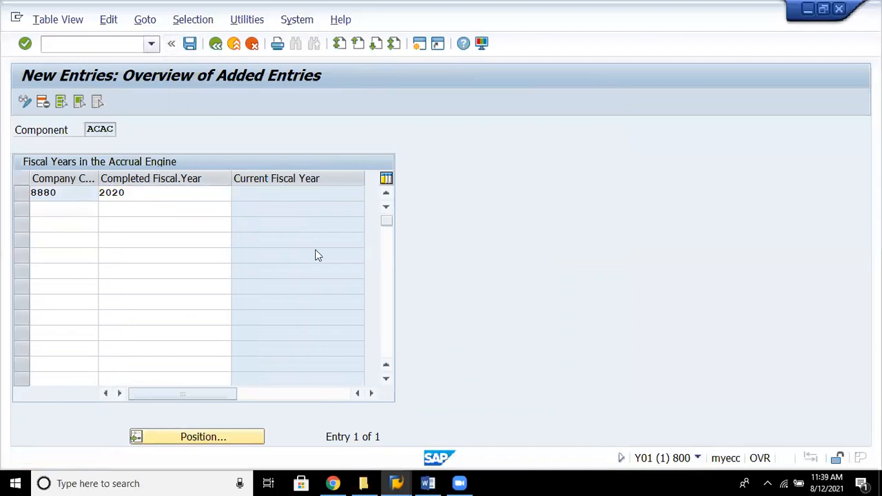
click(220, 44)
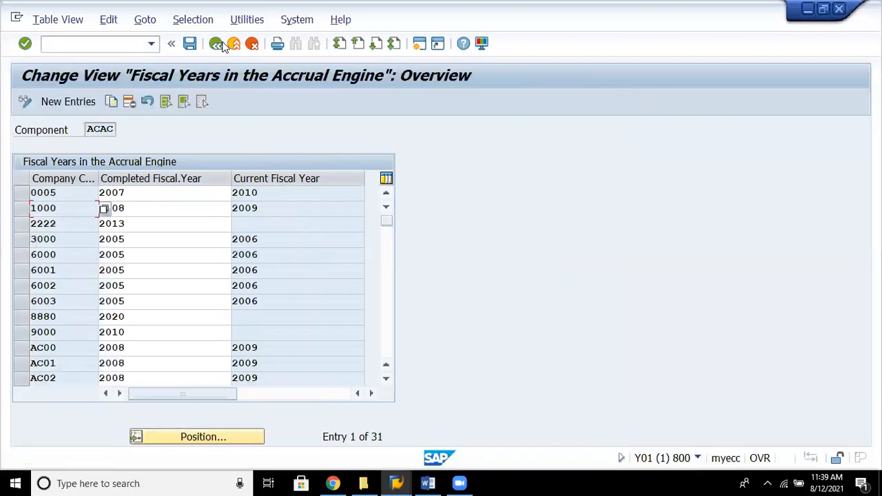
click(219, 44)
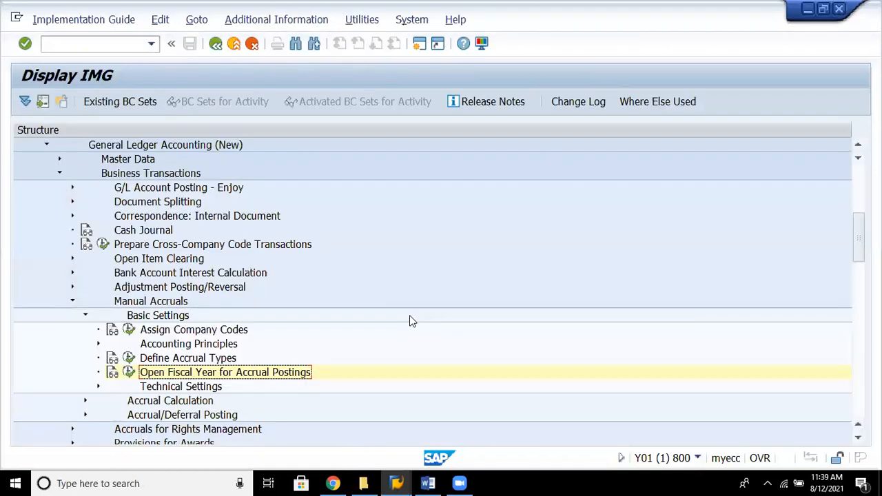
Examine the activities under the manual accruals Technical Settings and collapse the node again
key(Down)
key(Right)
key(Down)
key(Down)
key(Down)
key(Up)
key(Up)
key(Up)
key(Left)
Collapse the Basic Settings, Manual Accruals and Business Transactions nodes in the implementation guide
key(Up)
key(Up)
key(Up)
key(Up)
key(Up)
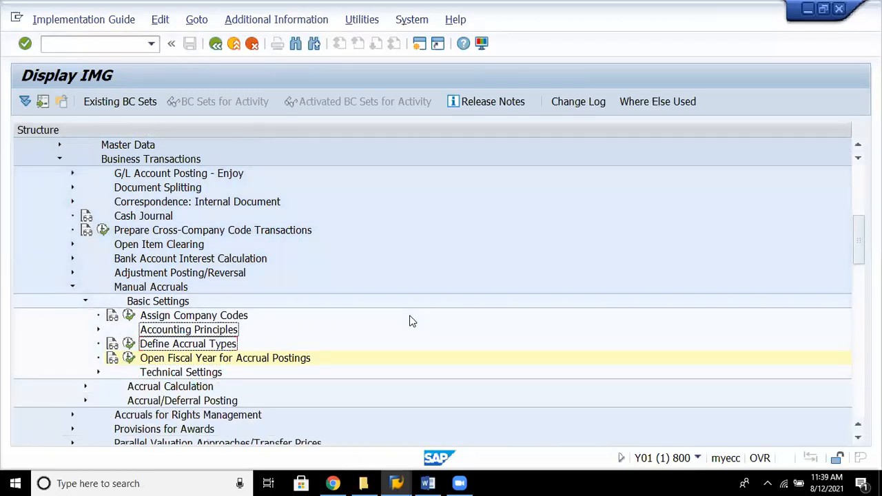
key(Left)
key(Up)
key(Left)
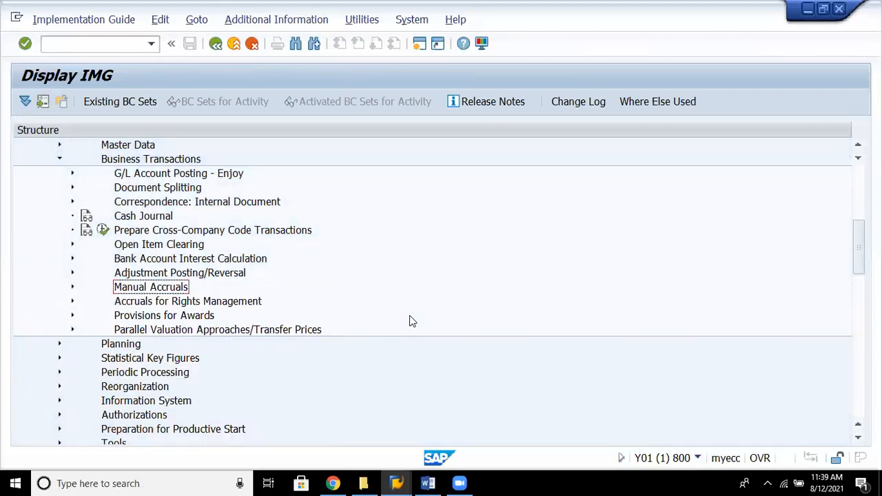
key(Up)
key(Up)
key(Up)
key(Up)
key(Up)
key(Up)
key(Up)
key(Up)
key(Up)
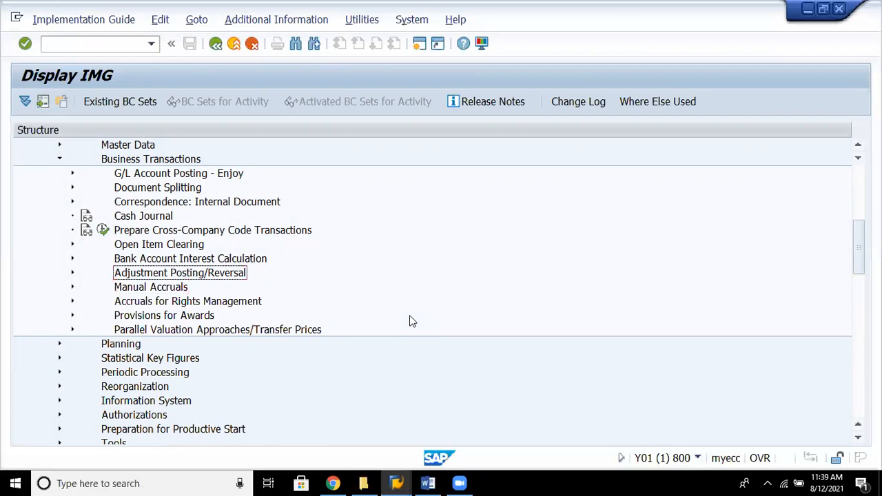
key(Left)
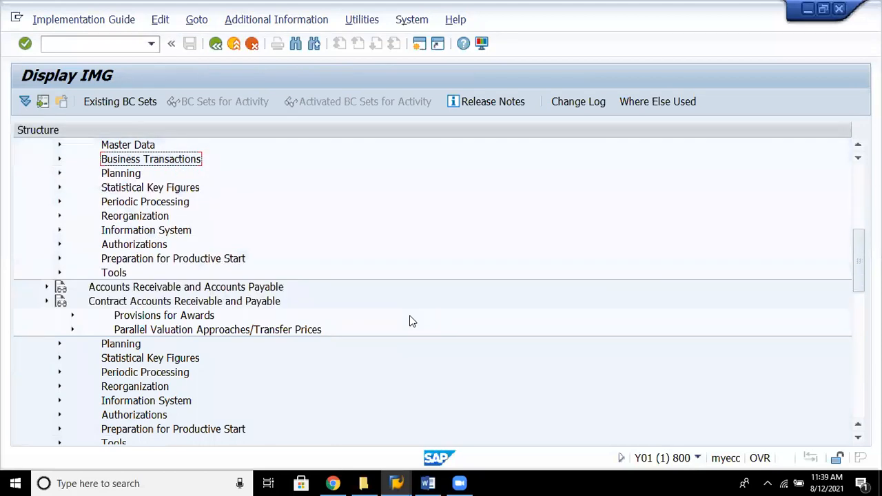
key(Up)
key(Up)
key(Up)
key(Up)
key(Up)
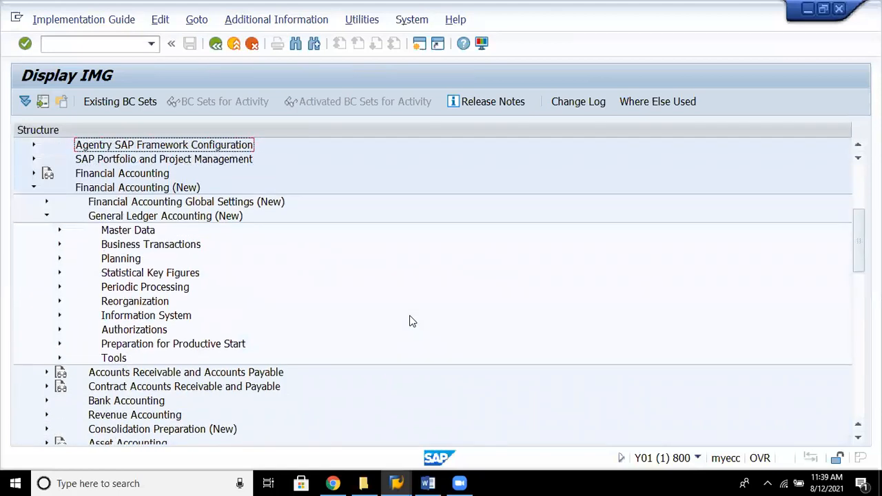
key(Down)
key(Down)
key(Down)
key(Down)
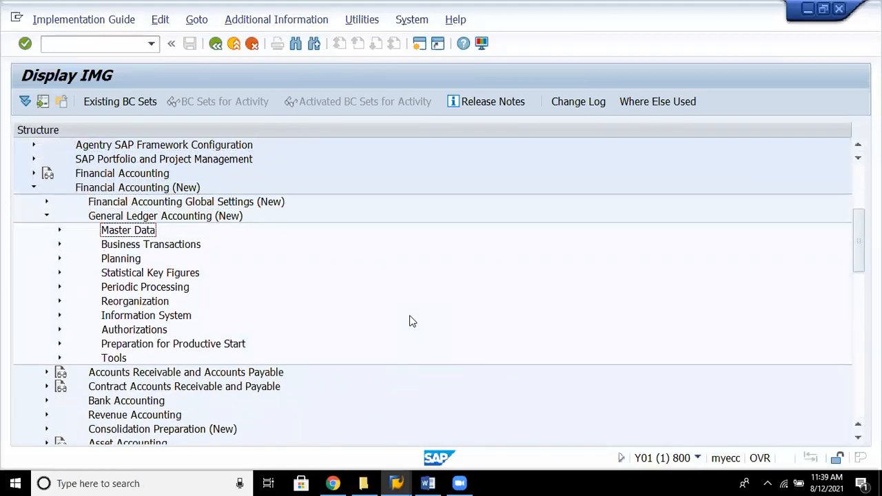
key(Up)
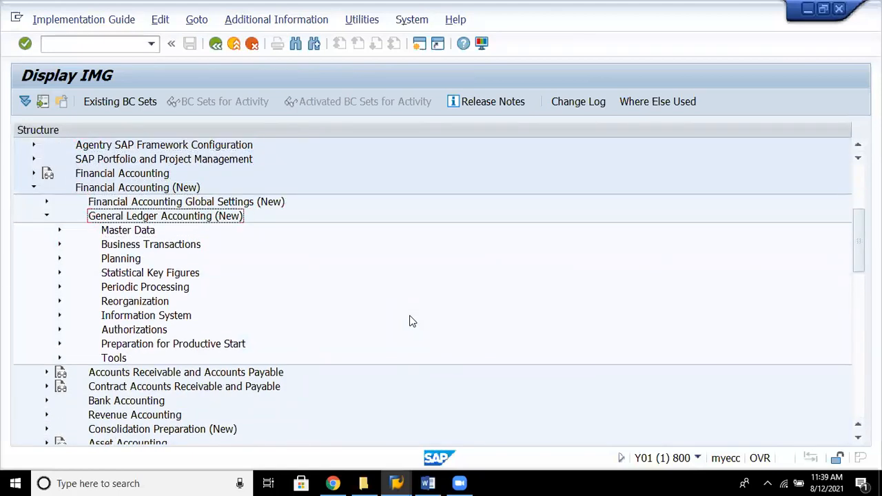
Collapse the General Ledger Accounting (New) node under Financial Accounting (New) in the implementation guide
key(Down)
key(Down)
key(Up)
key(Up)
key(Left)
key(Up)
key(Up)
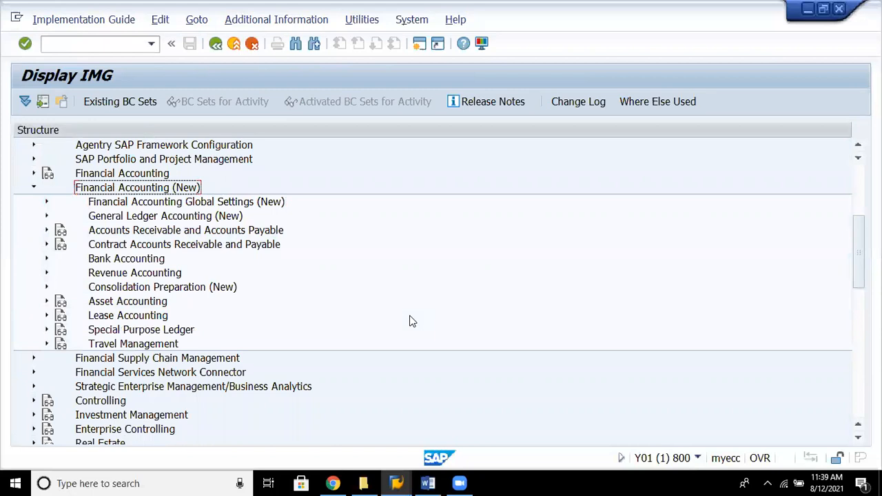
Open the Enter Global Parameters activity under Financial Accounting Global Settings (New), Global Parameters for Company Code
key(Down)
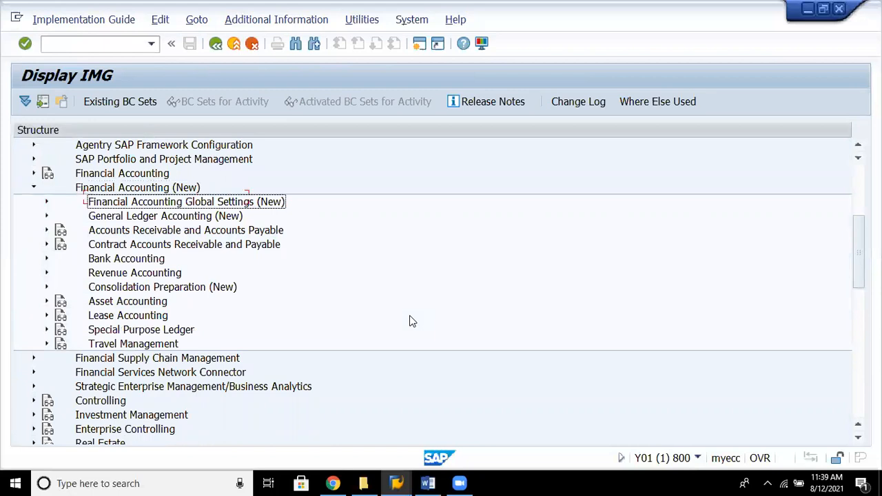
key(Right)
key(Down)
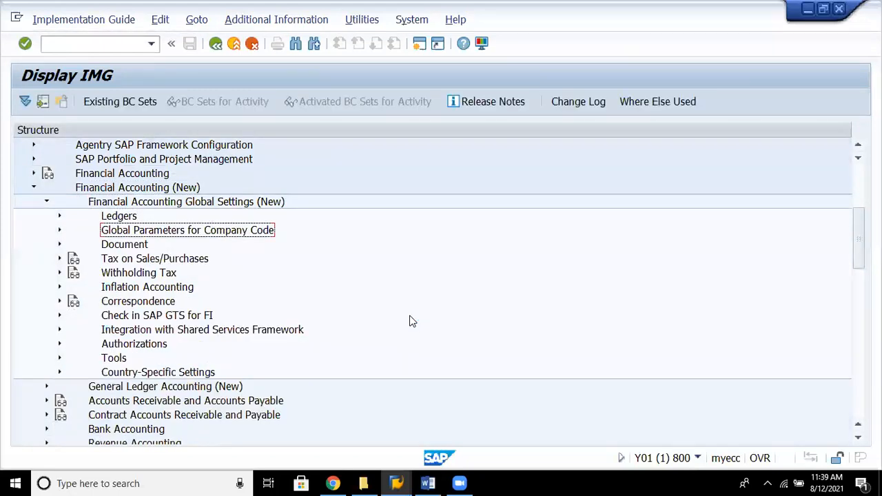
key(Right)
key(Down)
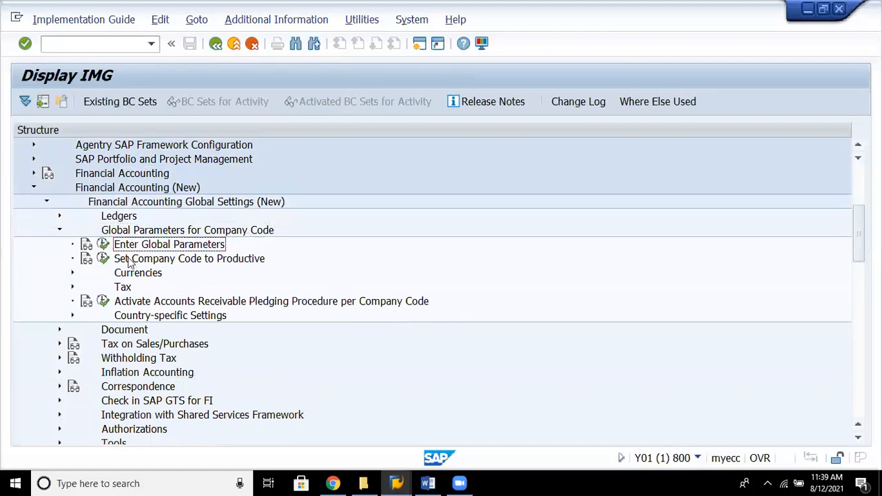
click(102, 244)
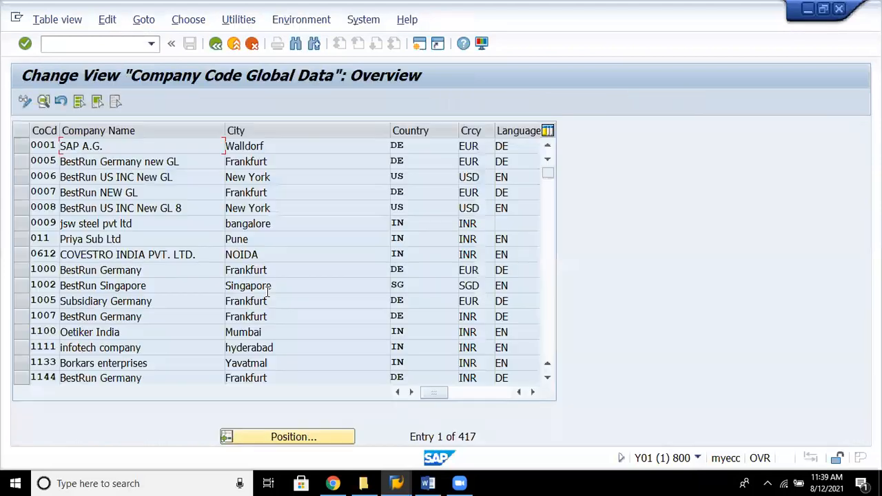
Position the company code list on 8880 and open its global data details
click(310, 437)
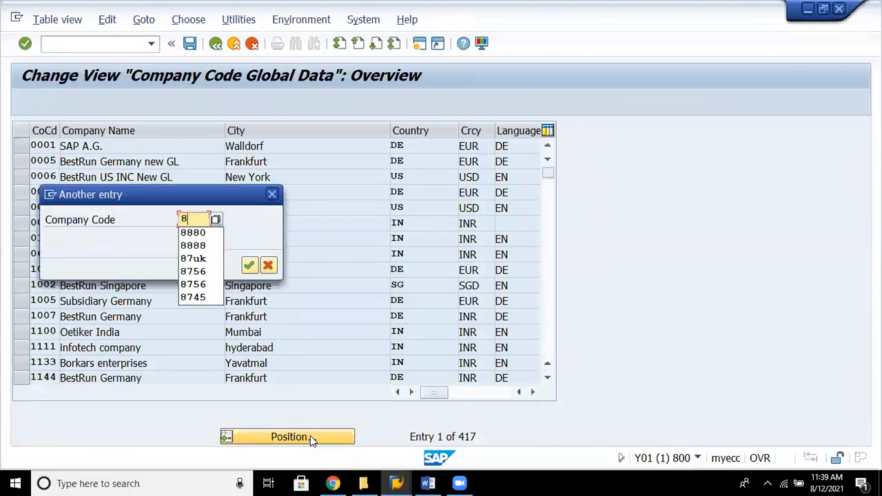
text(8880)
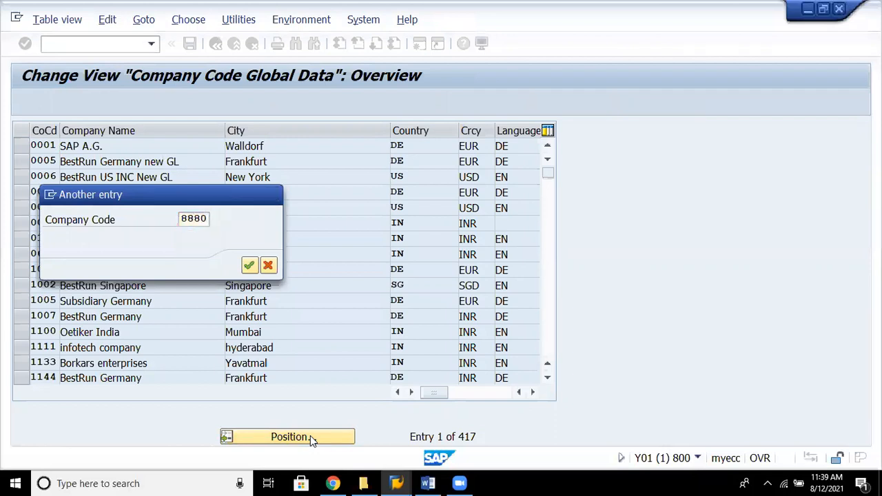
key(Return)
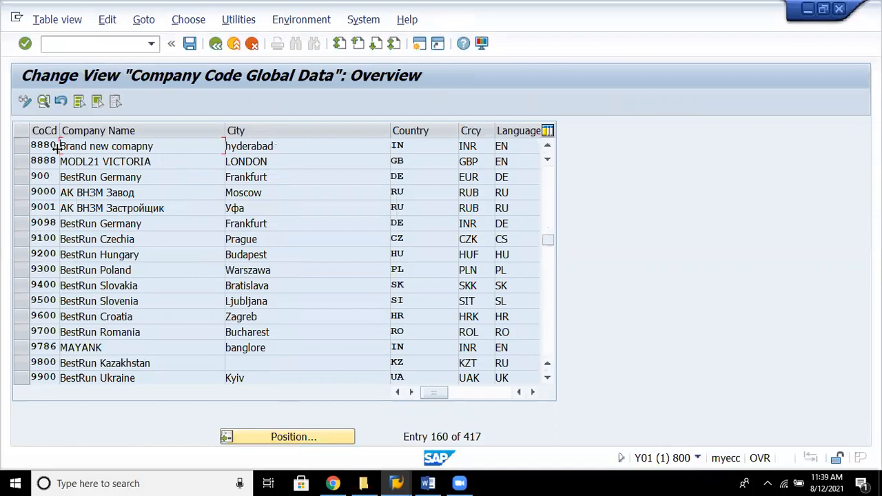
key(F2)
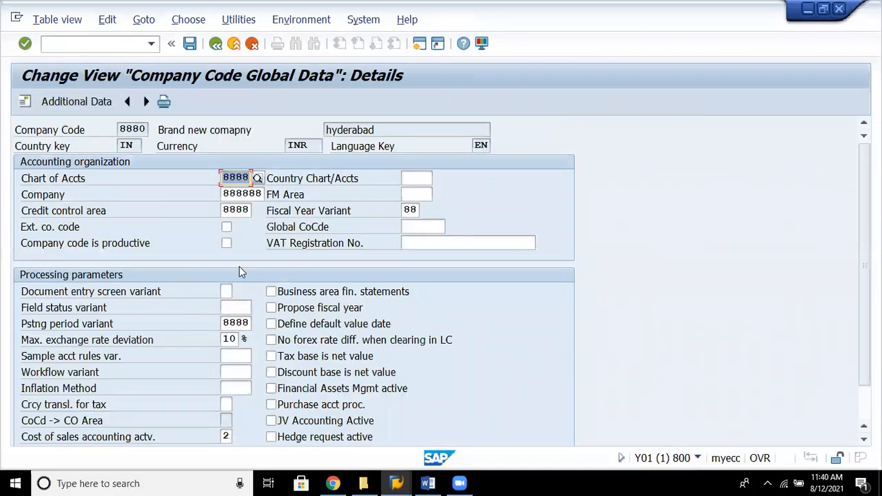
Review the accounting organization and processing parameters of company code 8880 and save the record
mouse_move(427, 483)
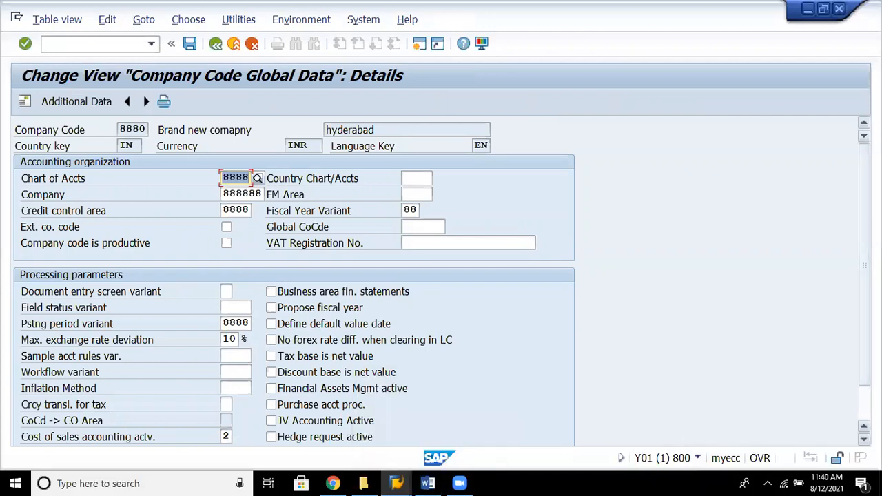
scroll(442, 280, down, 3)
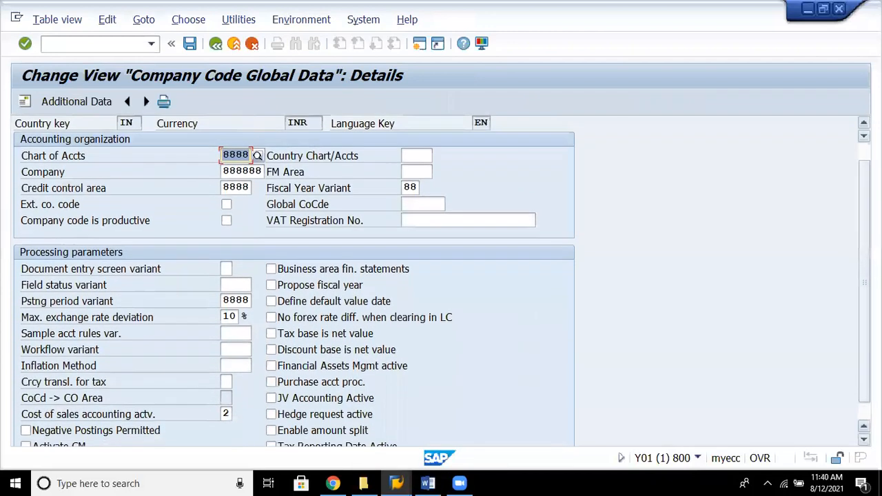
scroll(442, 280, down, 2)
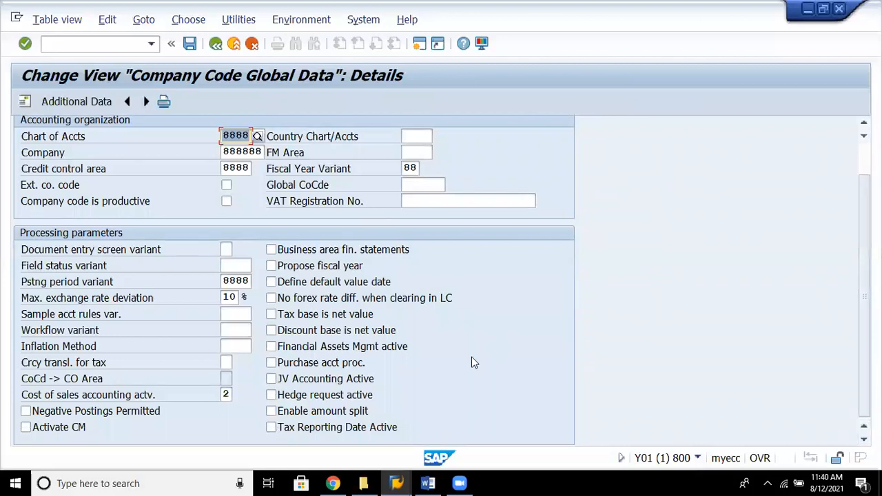
click(190, 44)
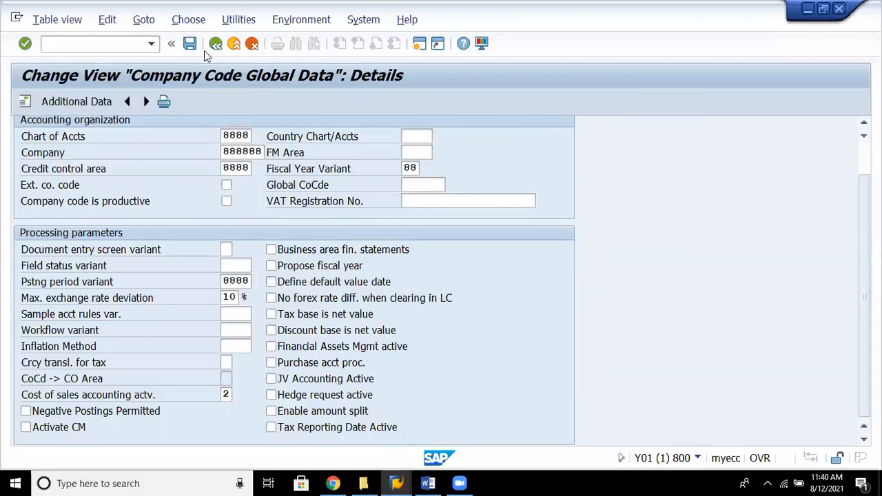
Examine the additional data fields of company code 8880, such as TDS No, PAN No, GIR No and the tax parameters, and return to the details
click(72, 109)
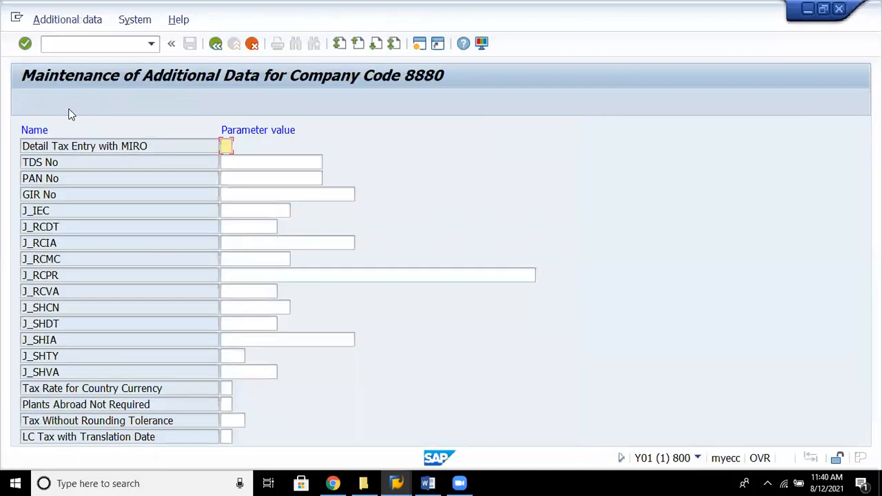
click(215, 44)
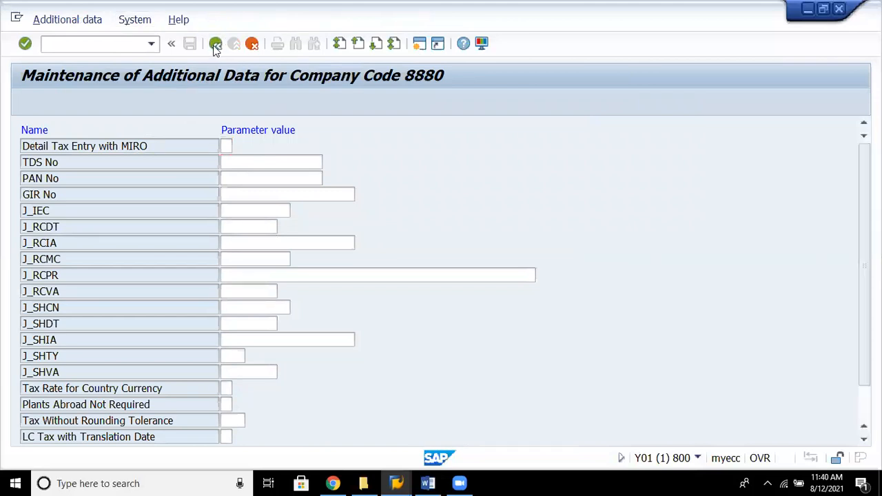
click(102, 101)
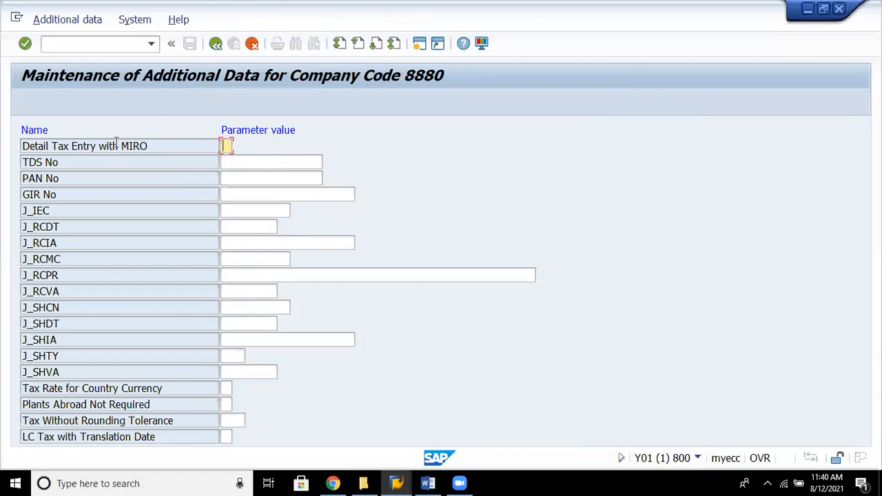
click(227, 157)
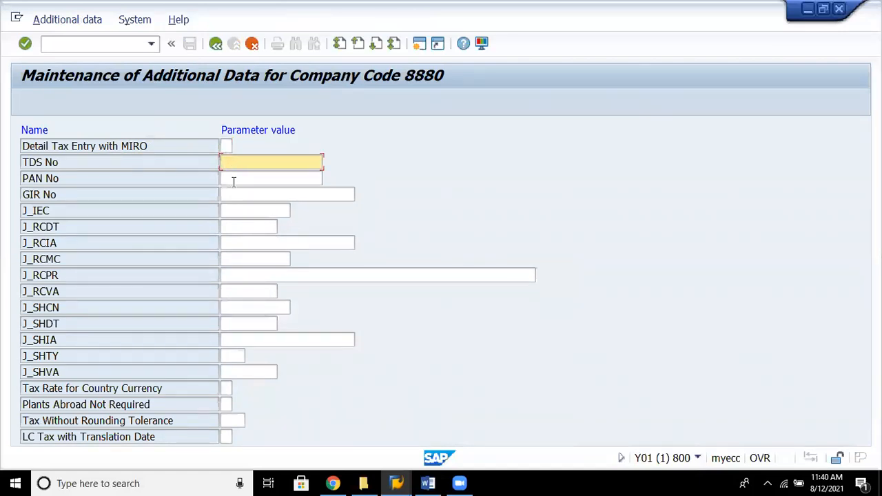
click(233, 180)
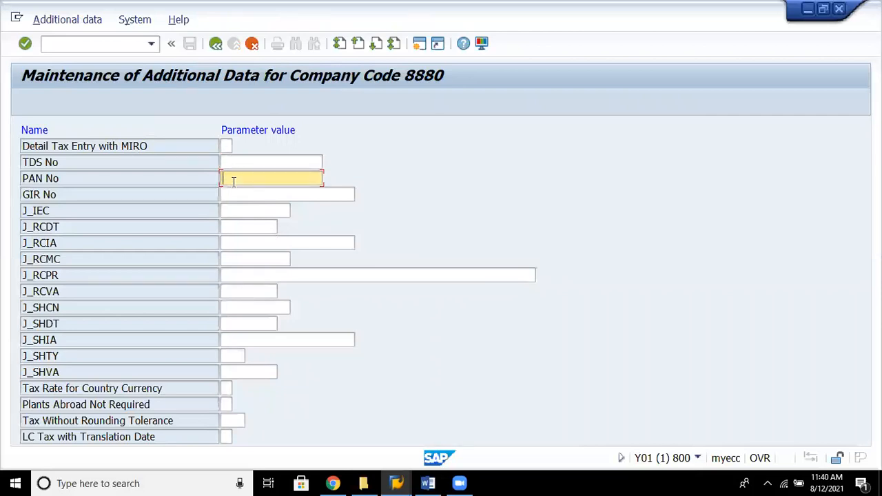
click(226, 146)
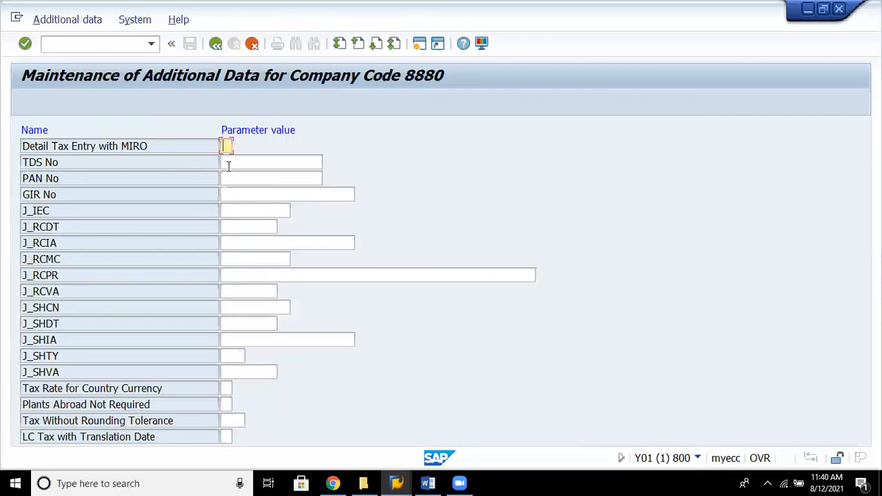
click(228, 166)
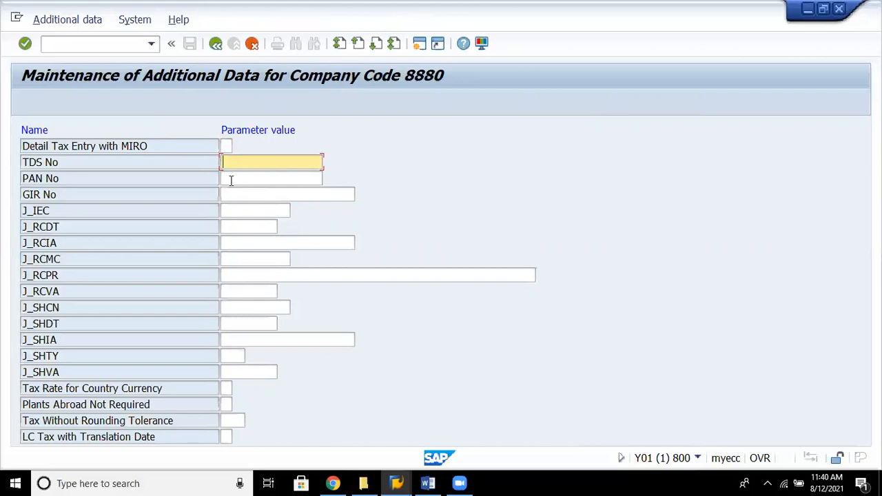
click(232, 181)
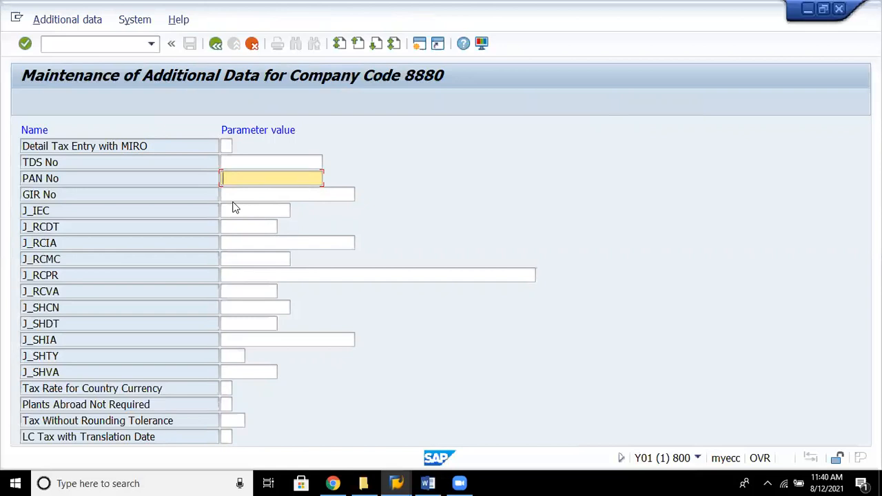
click(237, 191)
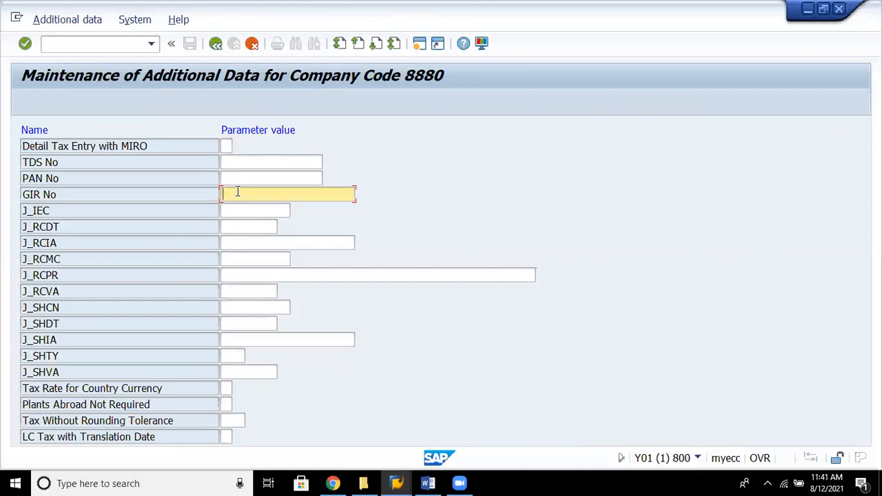
click(240, 212)
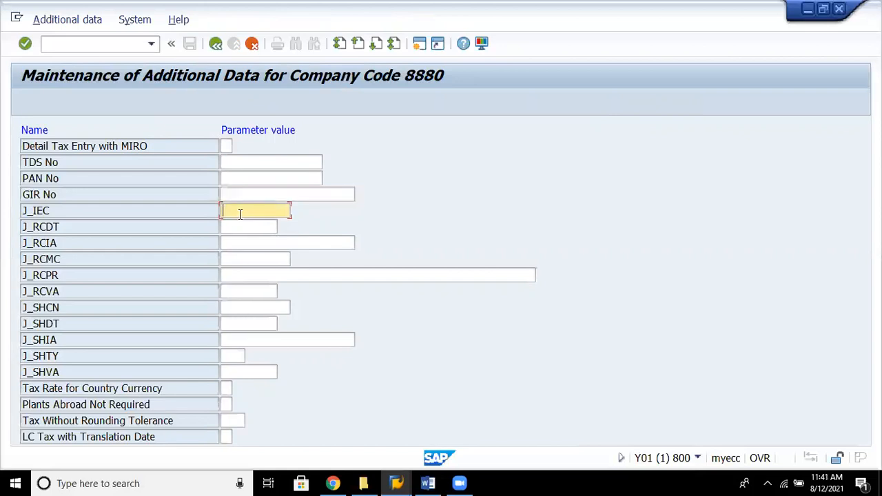
click(225, 389)
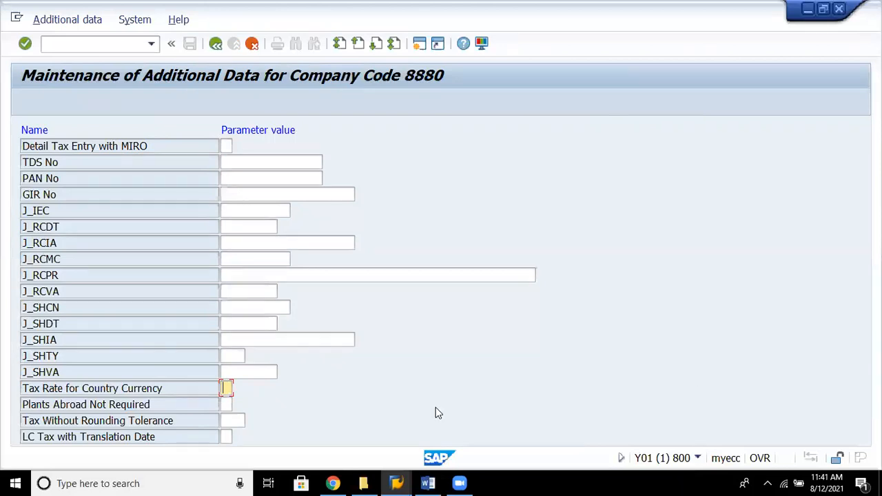
click(226, 408)
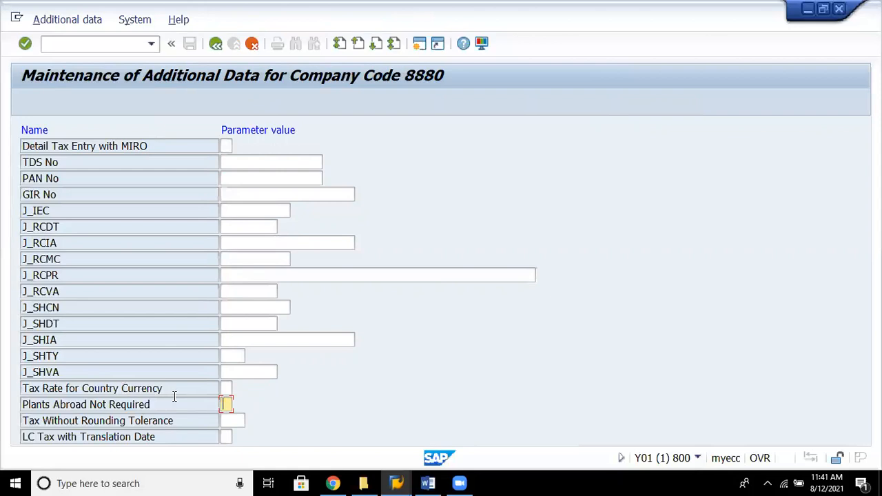
click(237, 415)
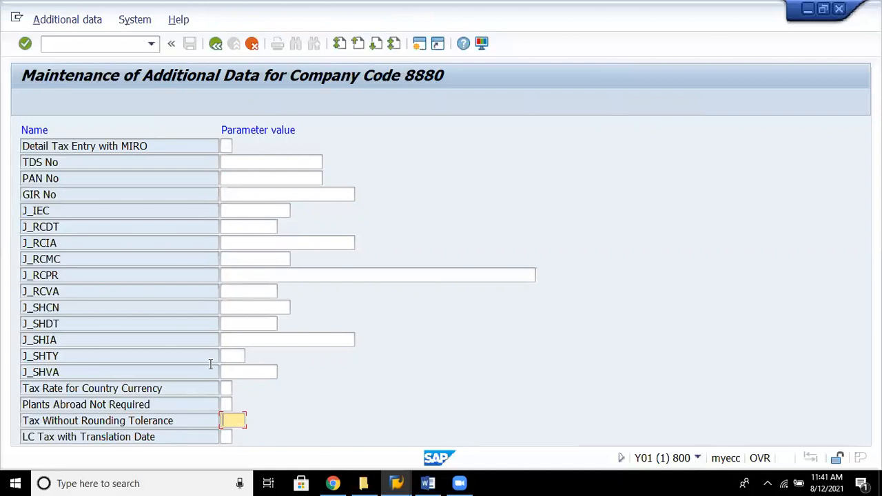
click(215, 44)
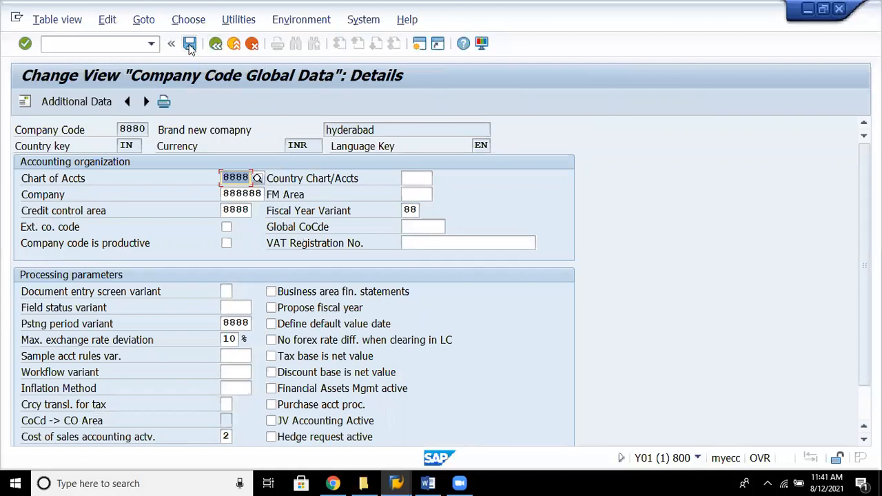
Save the global data of company code 8880 and go back out of its details
key(ctrl+s)
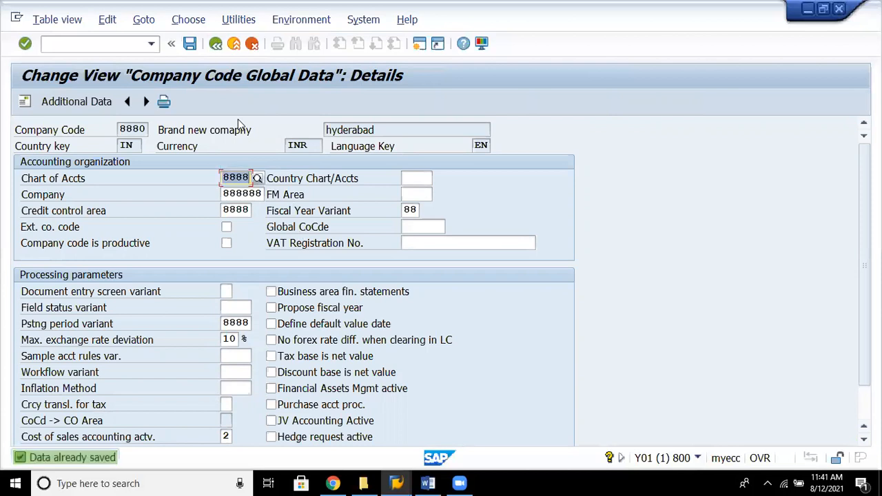
click(215, 44)
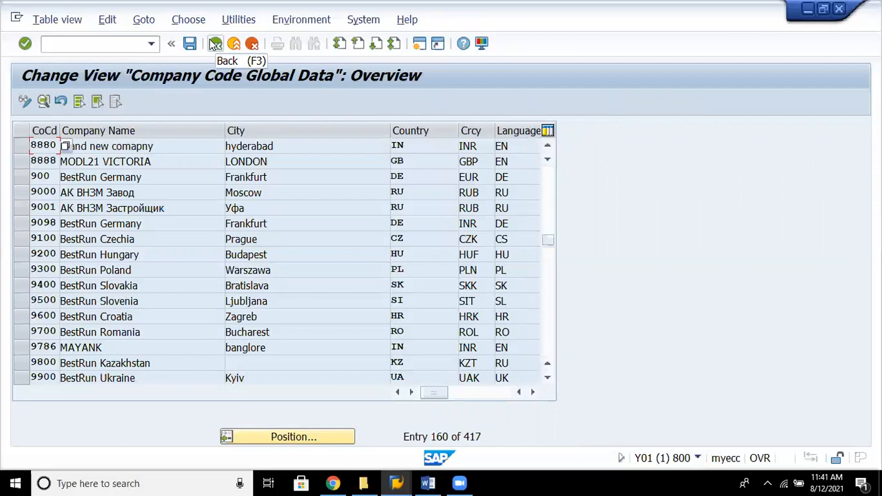
click(215, 43)
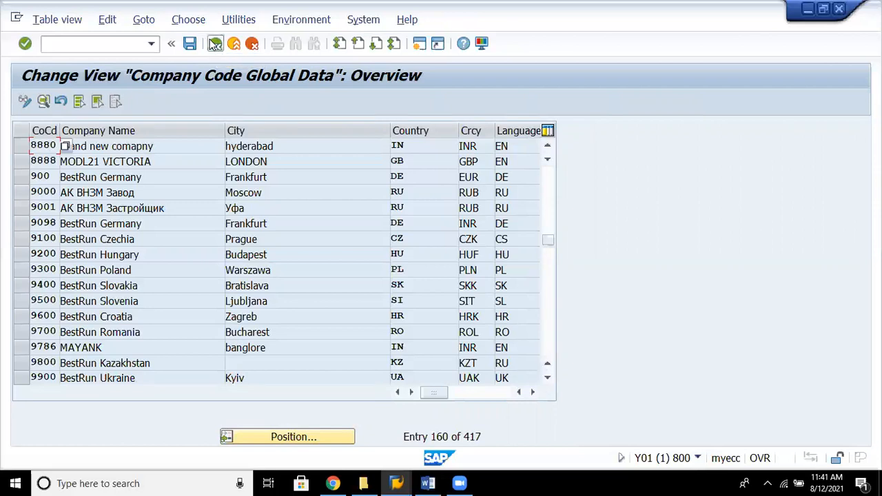